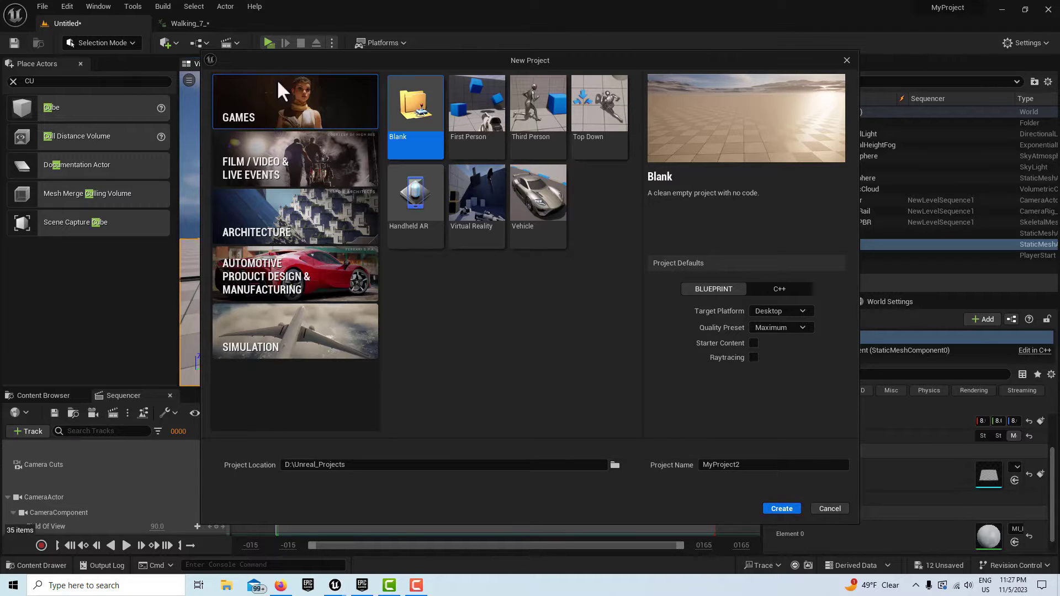
- Create a new Third Person project, discarding unsaved changes to the old project
left_click(542, 124)
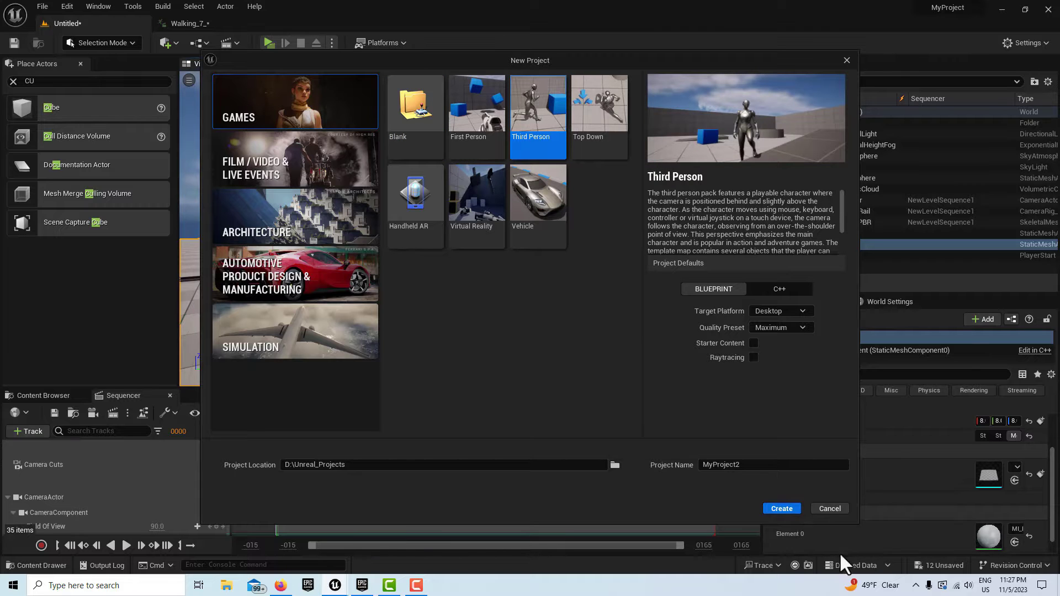
left_click(783, 510)
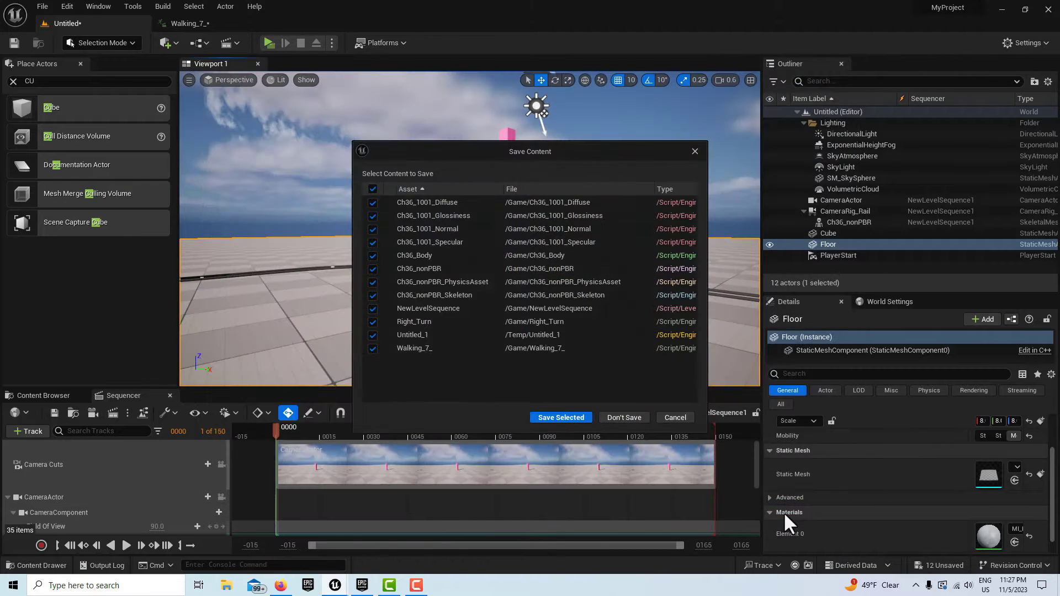
left_click(627, 418)
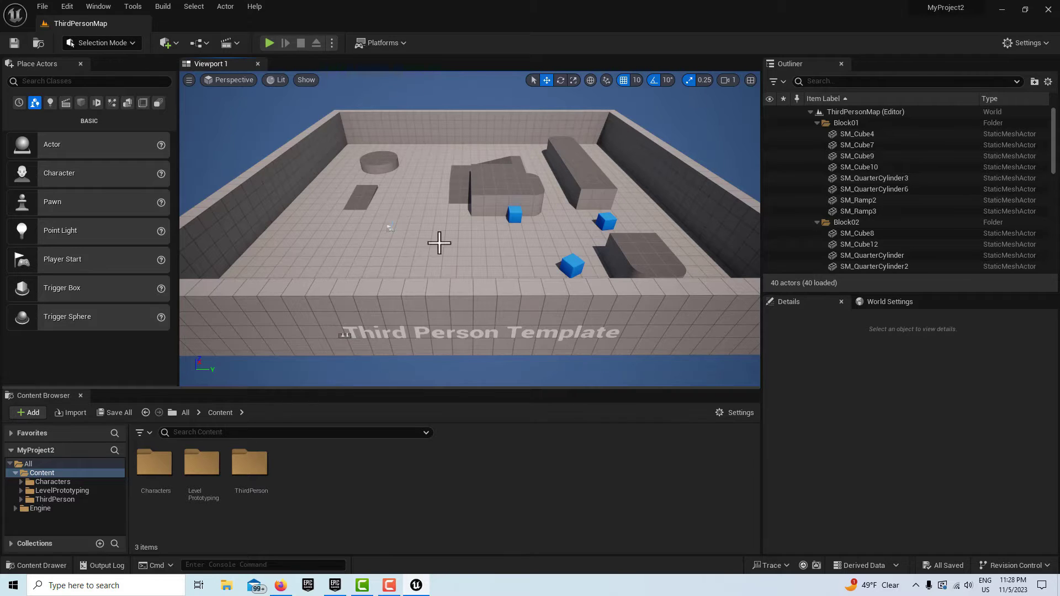
- Create a new Basic level and fly the view back over its floor
left_click(41, 6)
left_click(71, 35)
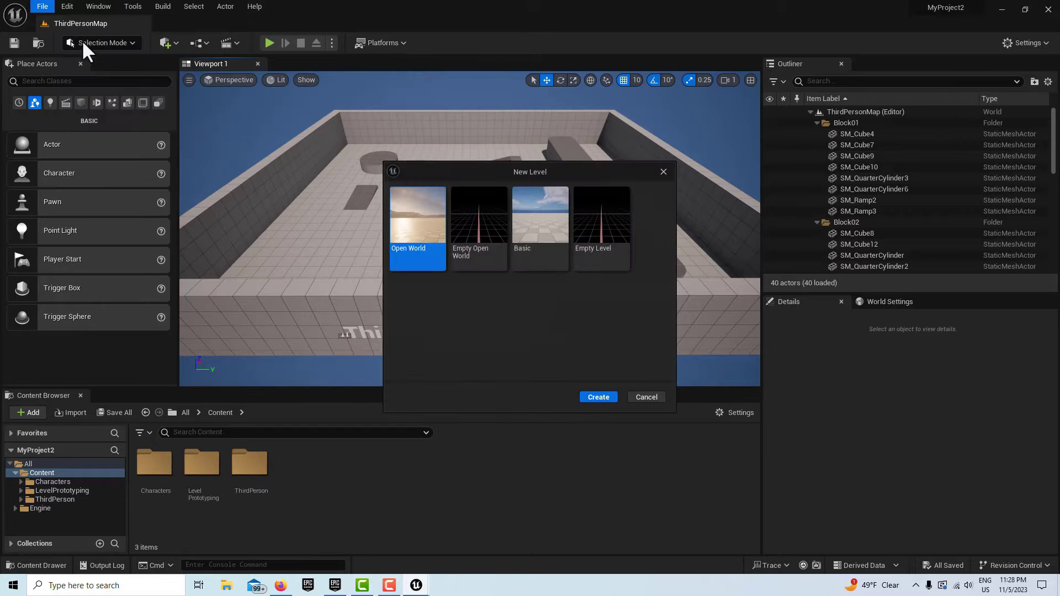
left_click(556, 226)
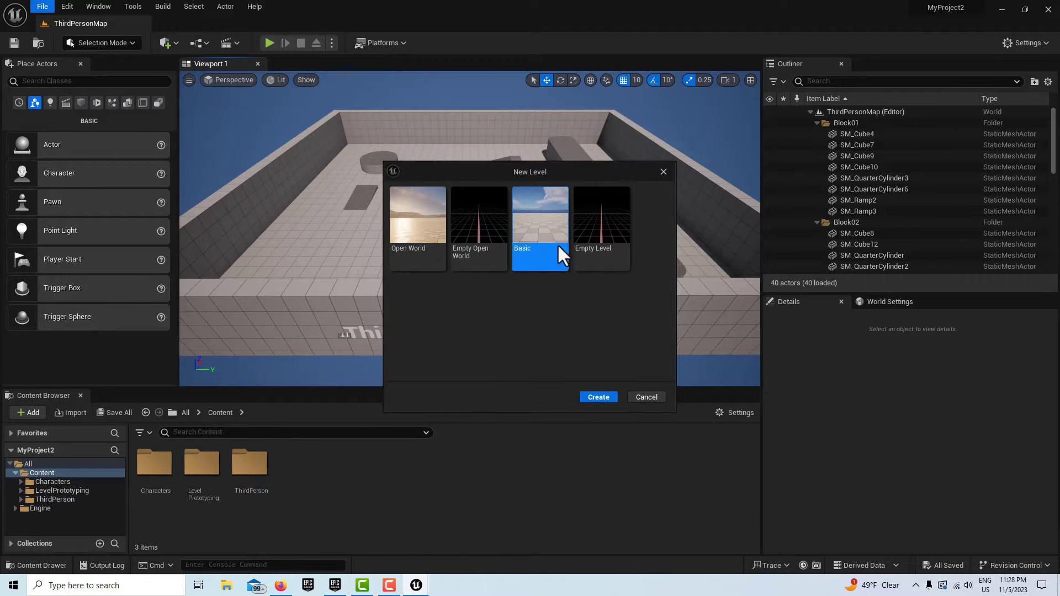
left_click(604, 399)
mouse_move(579, 294)
right_mouse_down()
mouse_move(582, 340)
mouse_move(558, 356)
mouse_move(585, 348)
mouse_move(577, 381)
mouse_move(567, 311)
mouse_move(570, 369)
mouse_move(576, 293)
right_mouse_up()
key("s")
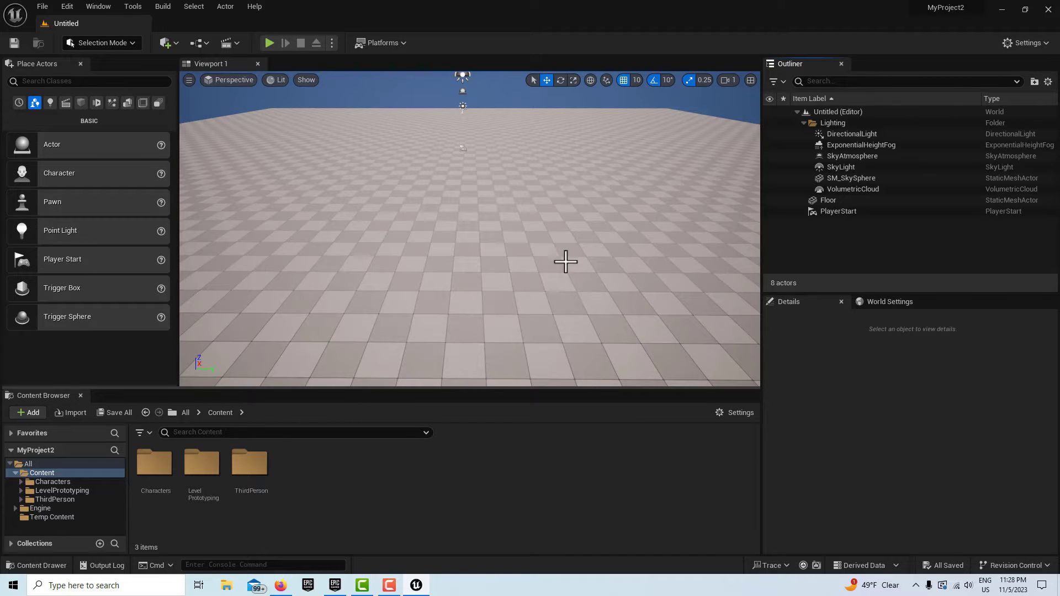
- Pick Ch36_nonPBR.fbx from Downloads to import into /Game
right_click(359, 475)
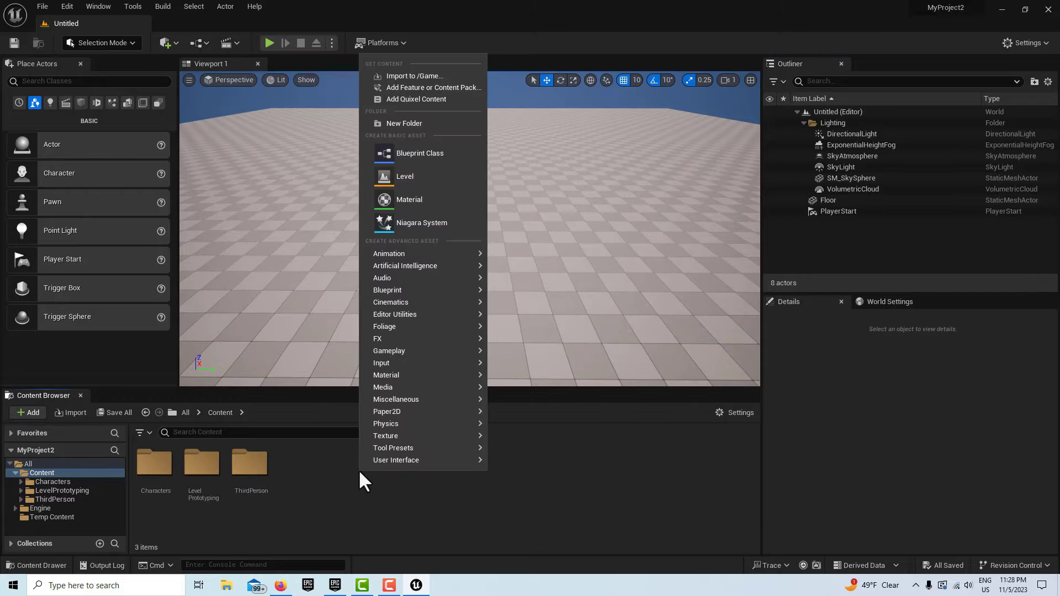
left_click(397, 77)
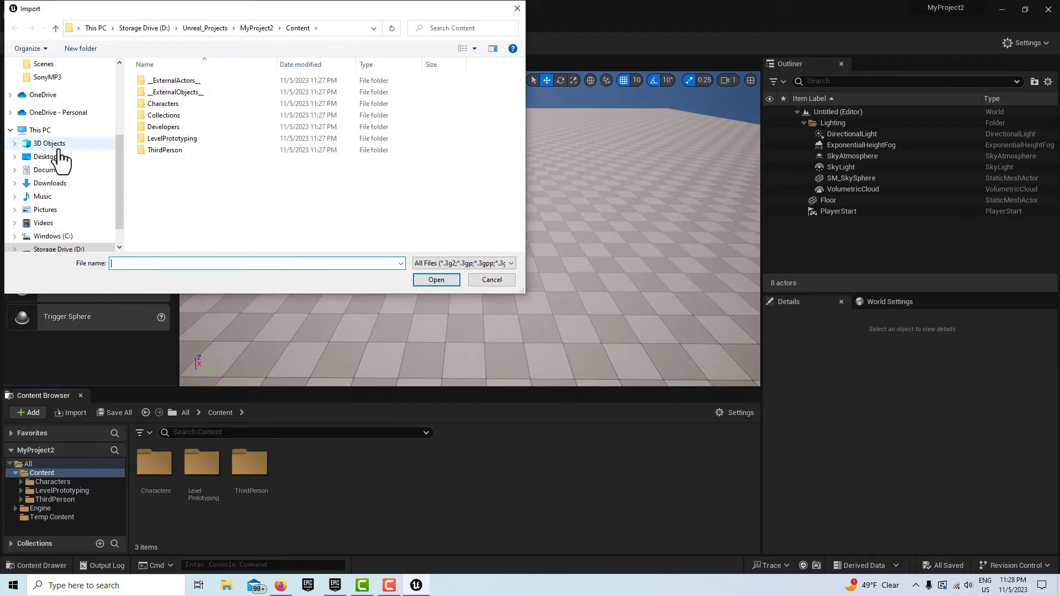
left_click(63, 184)
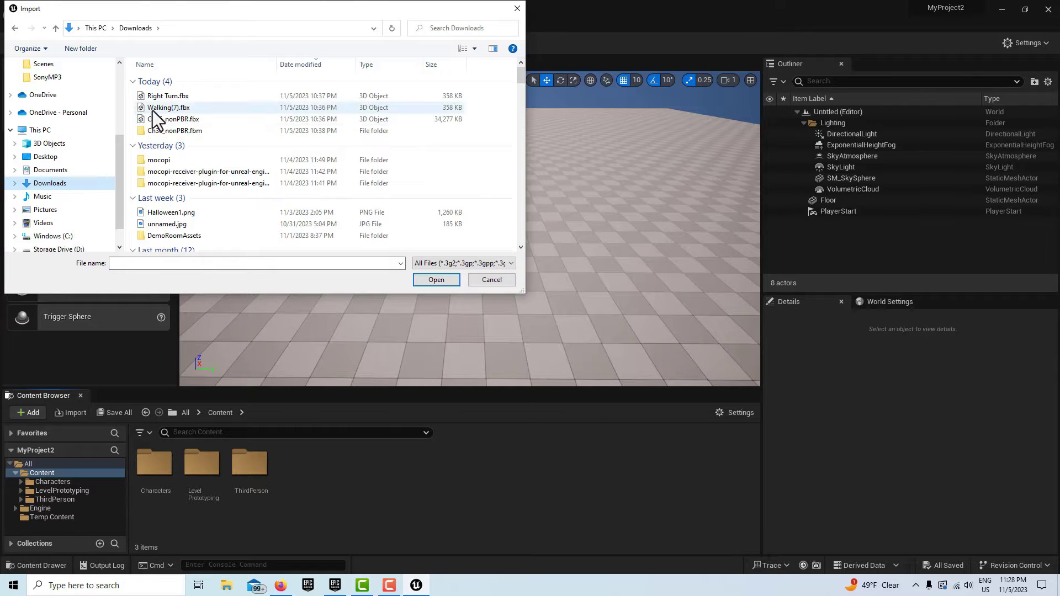
left_click(175, 121)
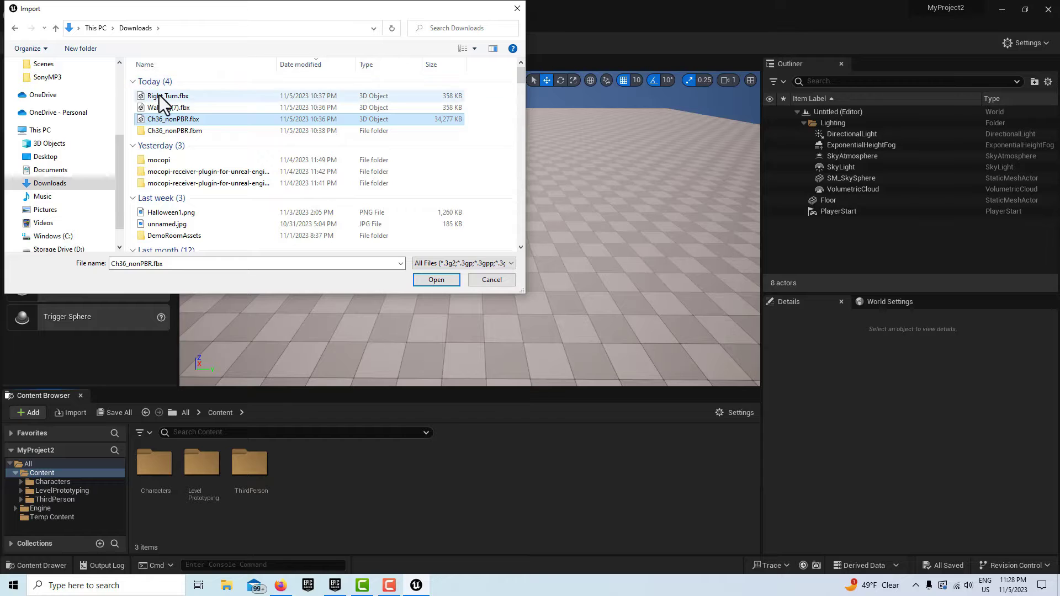
left_click(187, 118)
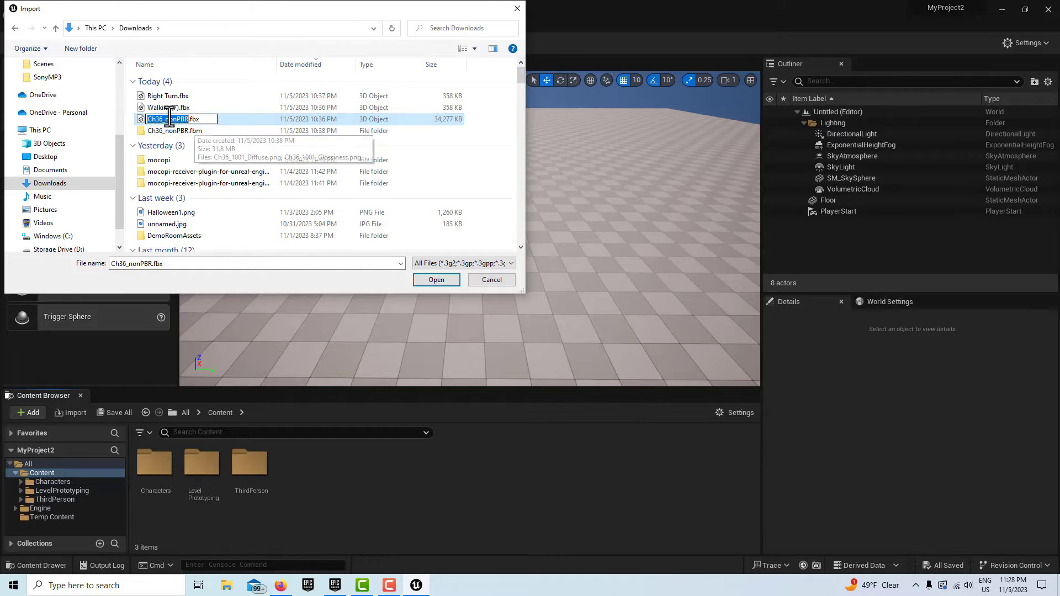
left_click(243, 120)
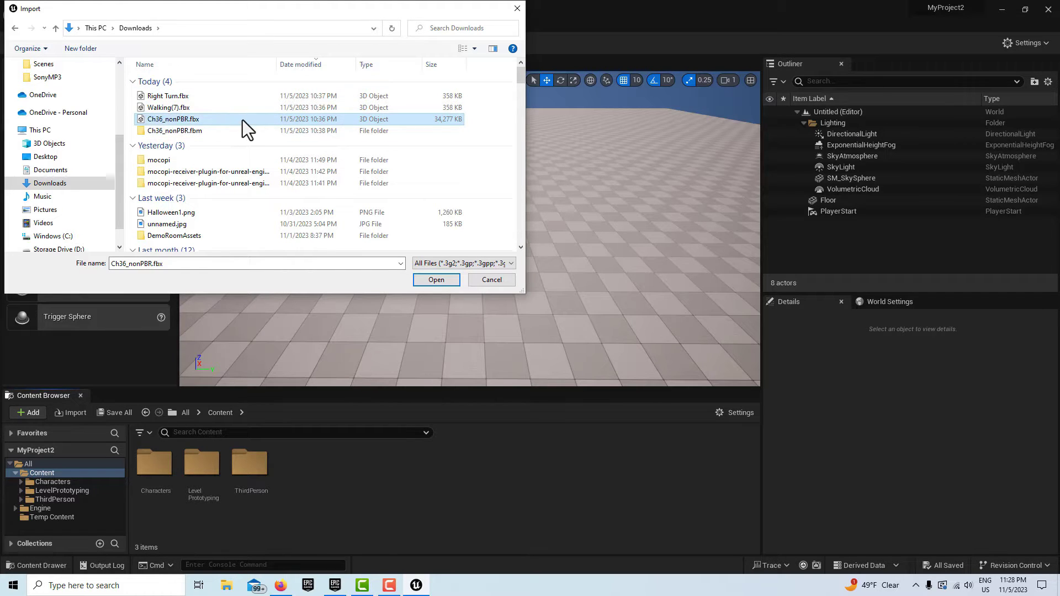
left_click(443, 283)
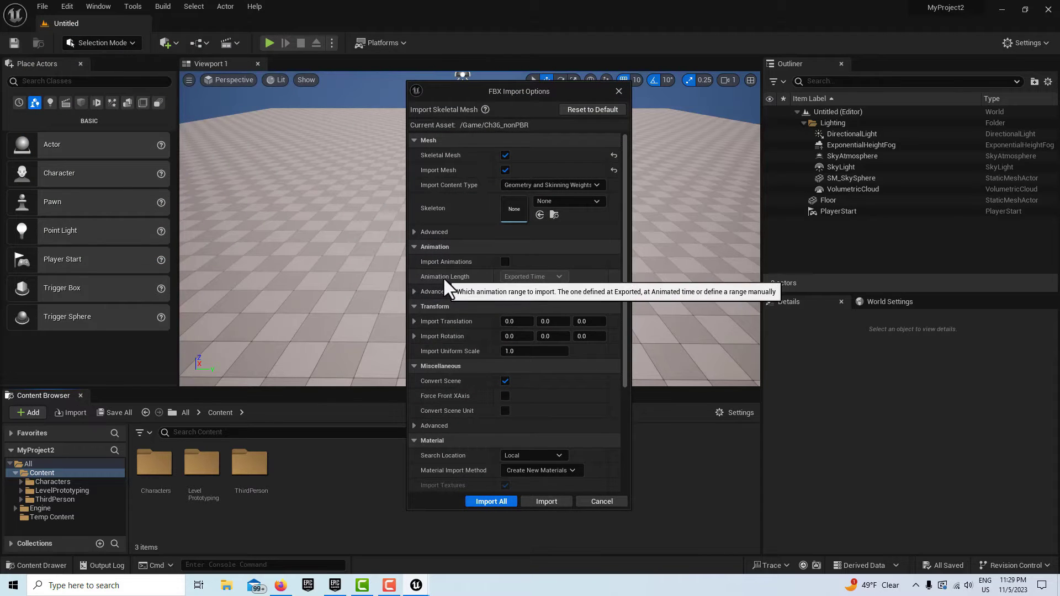
- Import Ch36_nonPBR with Use T0 As Ref Pose enabled under advanced mesh options
left_click(415, 231)
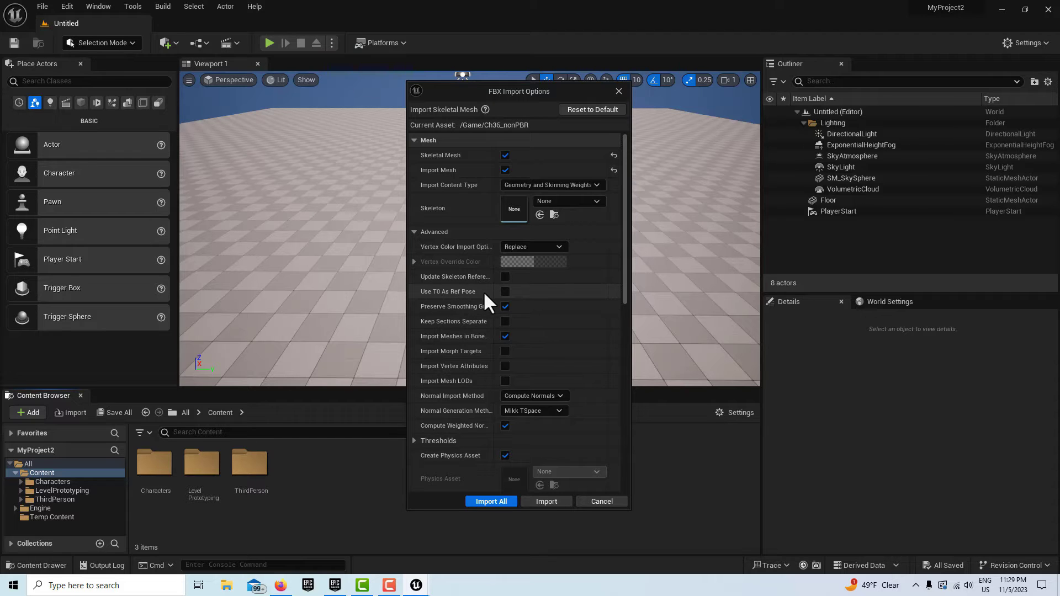
left_click(503, 292)
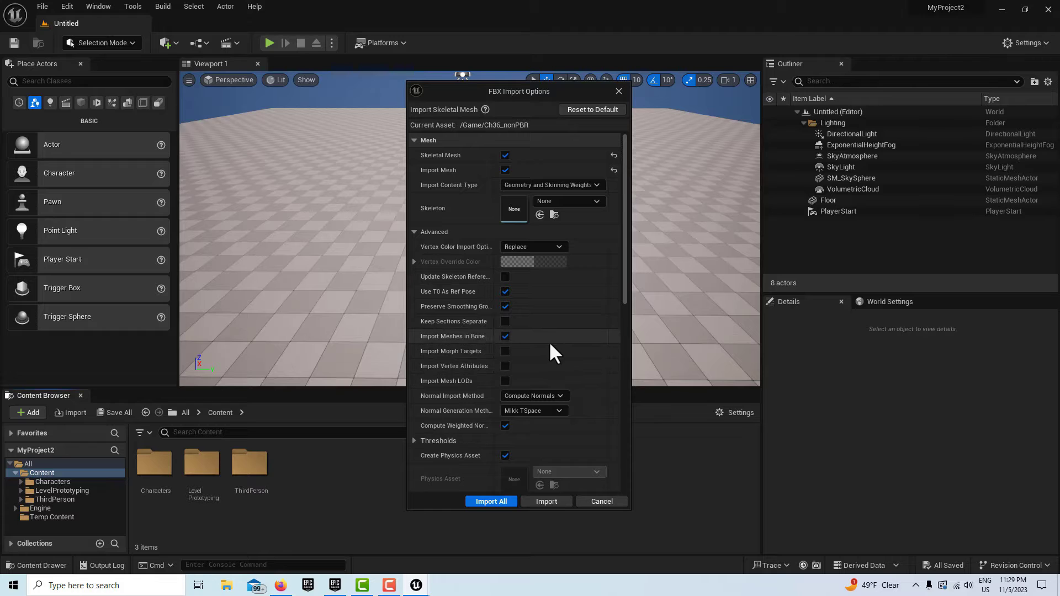
left_click(491, 499)
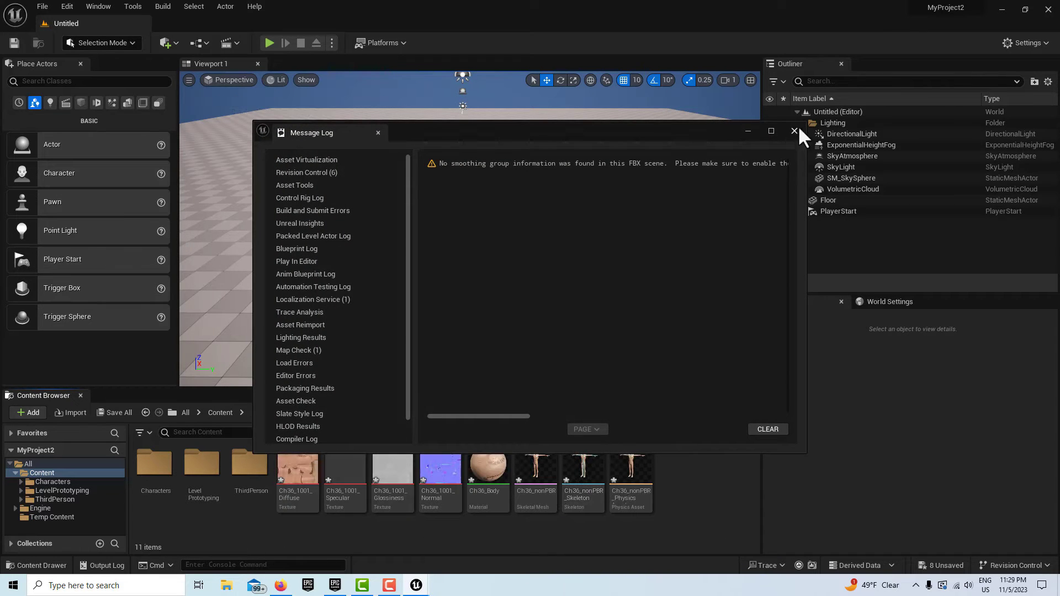
- Close the import warnings log and start File > Import Into Level
left_click(793, 130)
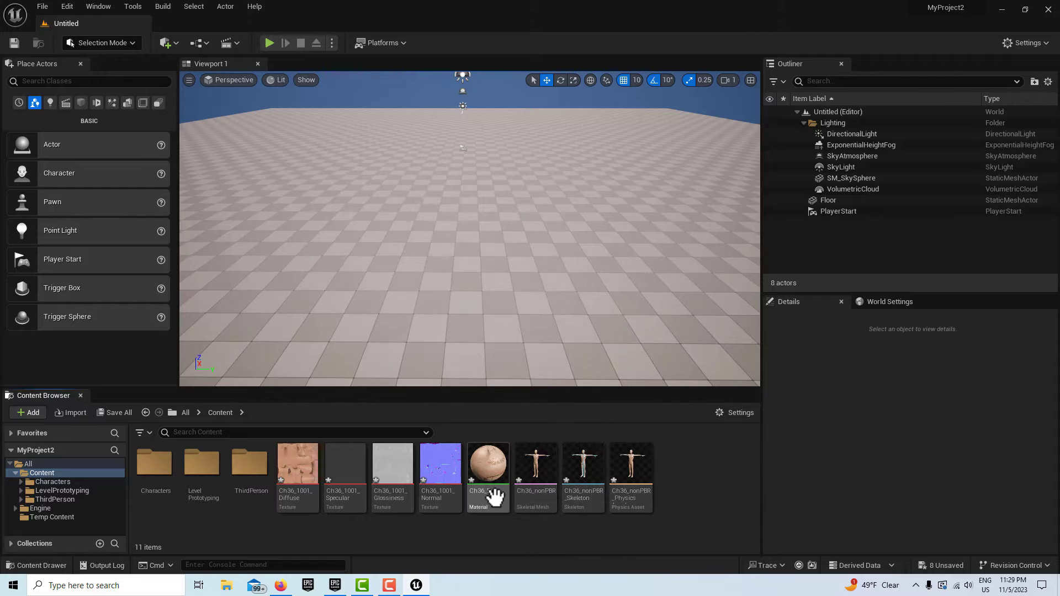
left_click(41, 6)
left_click(82, 147)
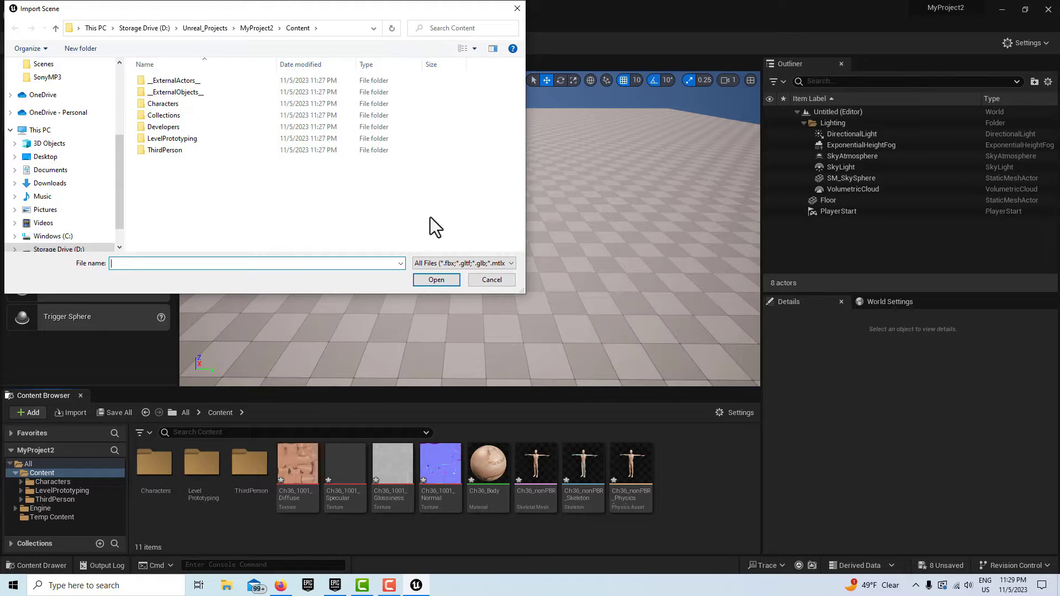
- Cancel the scene import and choose Walking(7).fbx to import into /Game
left_click(500, 282)
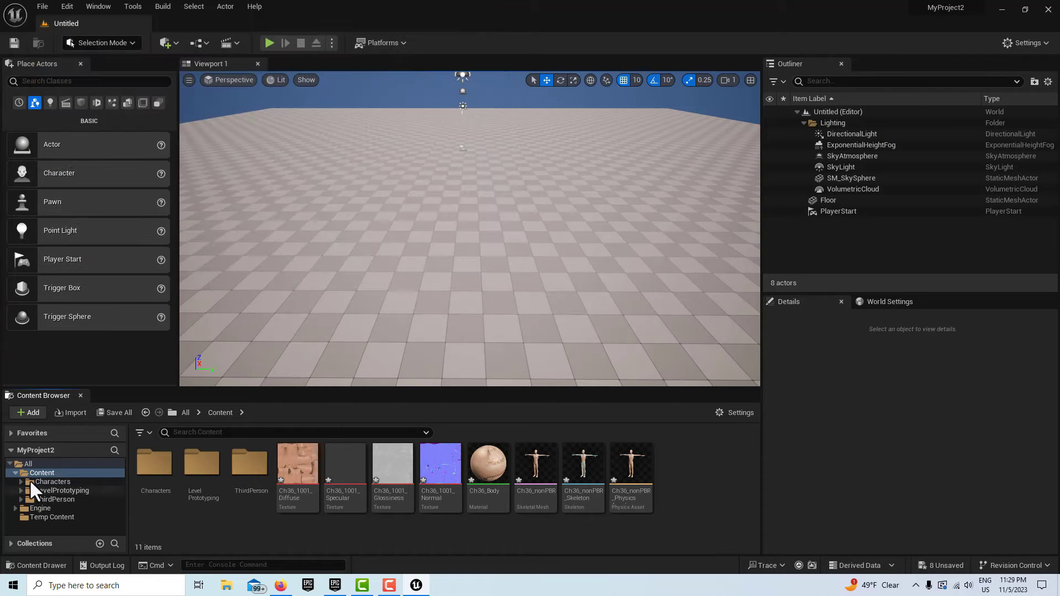
left_click(21, 413)
left_click(100, 176)
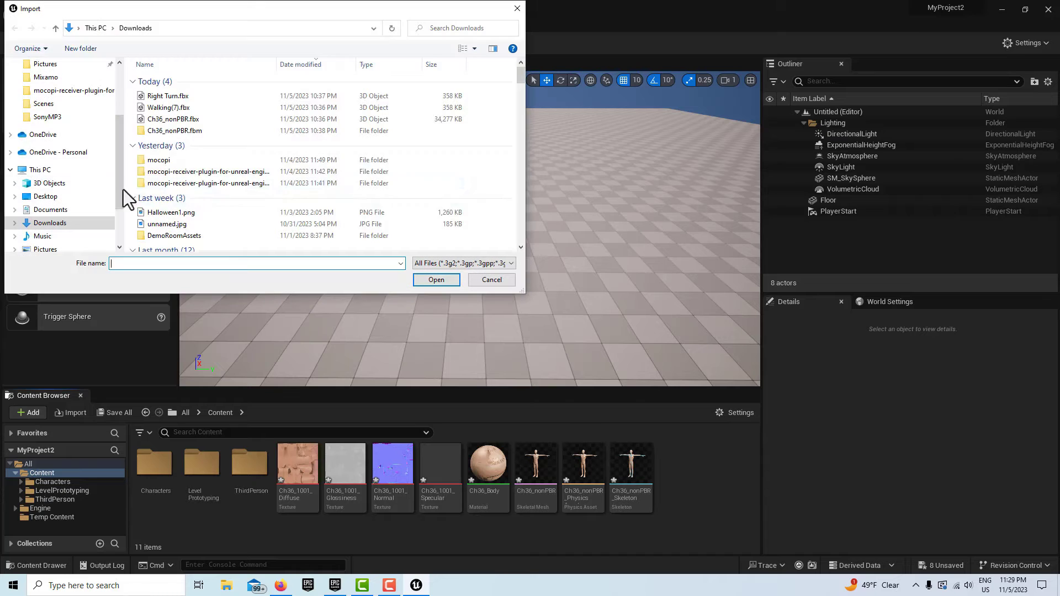
scroll(65, 162, "up", 1)
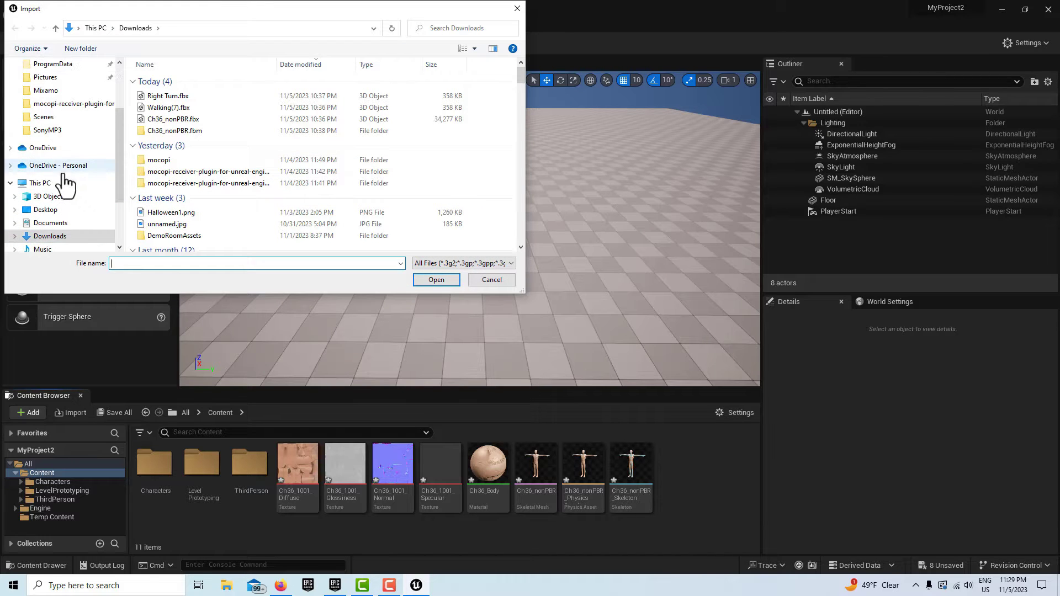
left_click(172, 108)
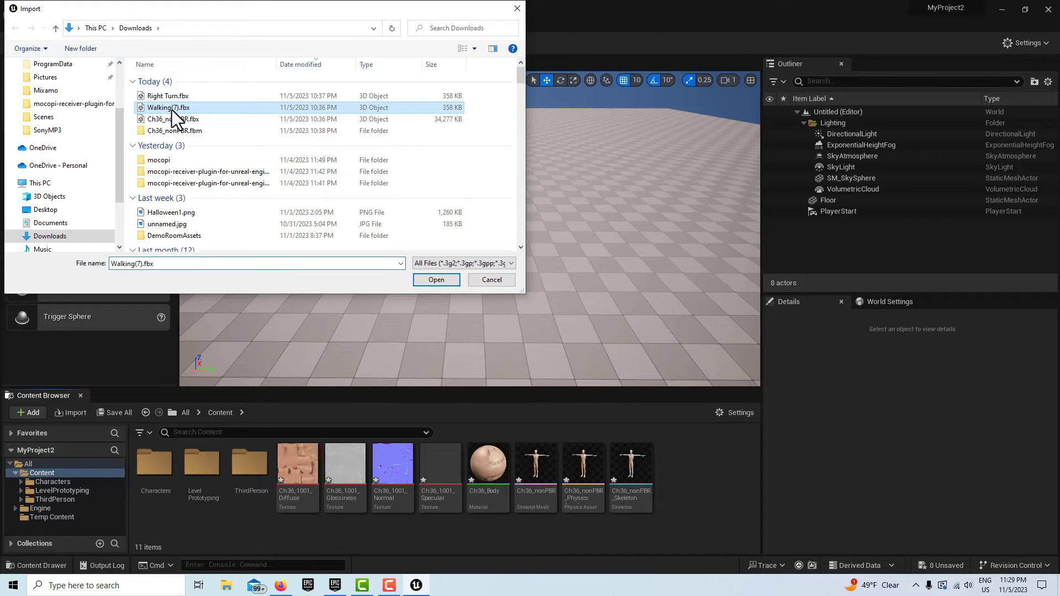
left_click(446, 280)
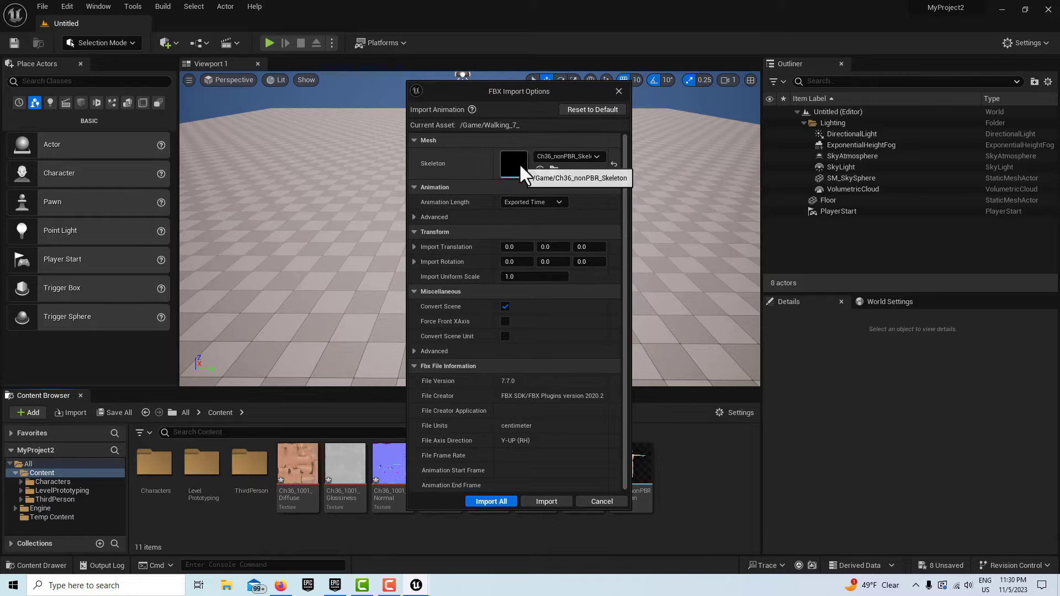
- Import the walking animation onto Ch36_nonPBR_Skeleton
left_click(594, 157)
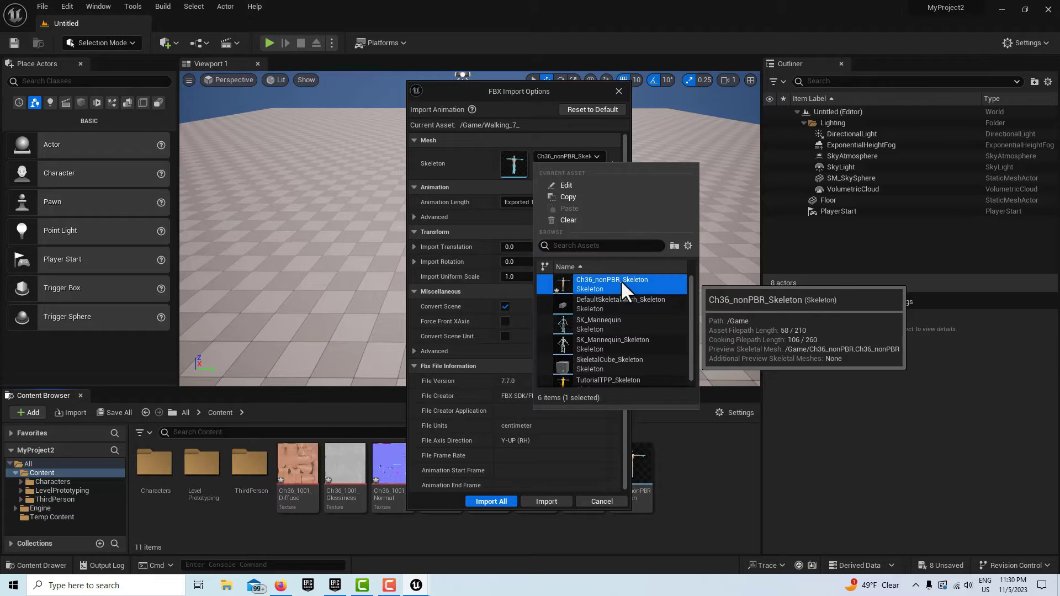
left_click(709, 180)
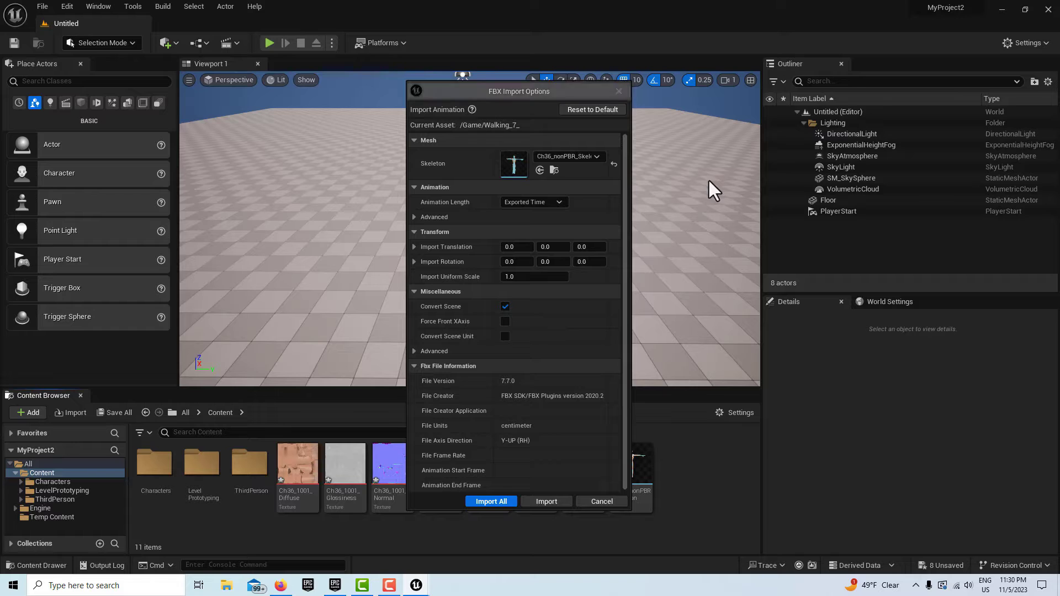
left_click(489, 501)
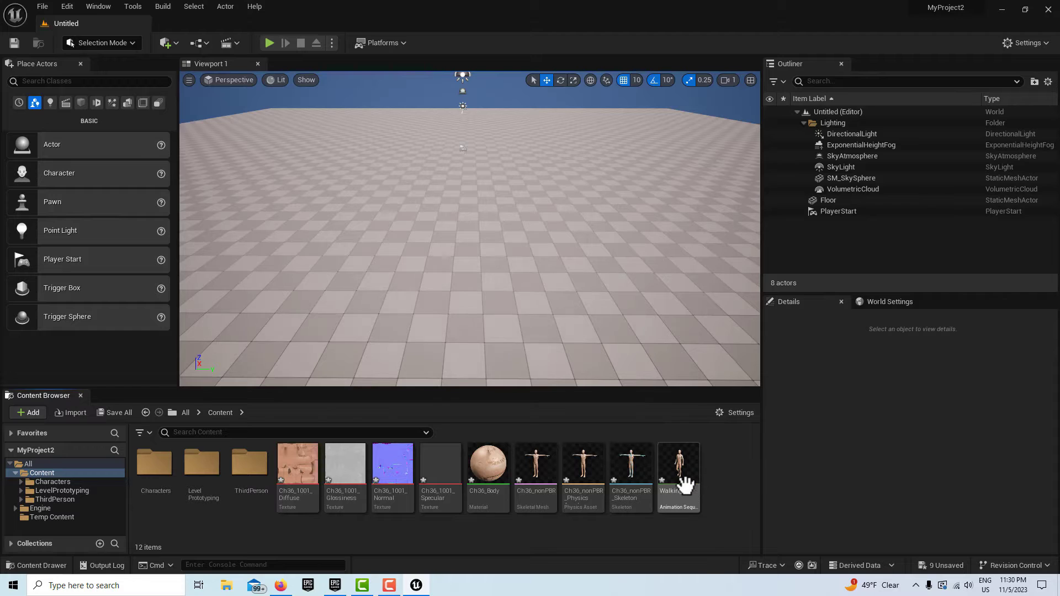
- Place the Walking_7_ animation into the level
mouse_move(684, 476)
left_click_drag(683, 475, 539, 247)
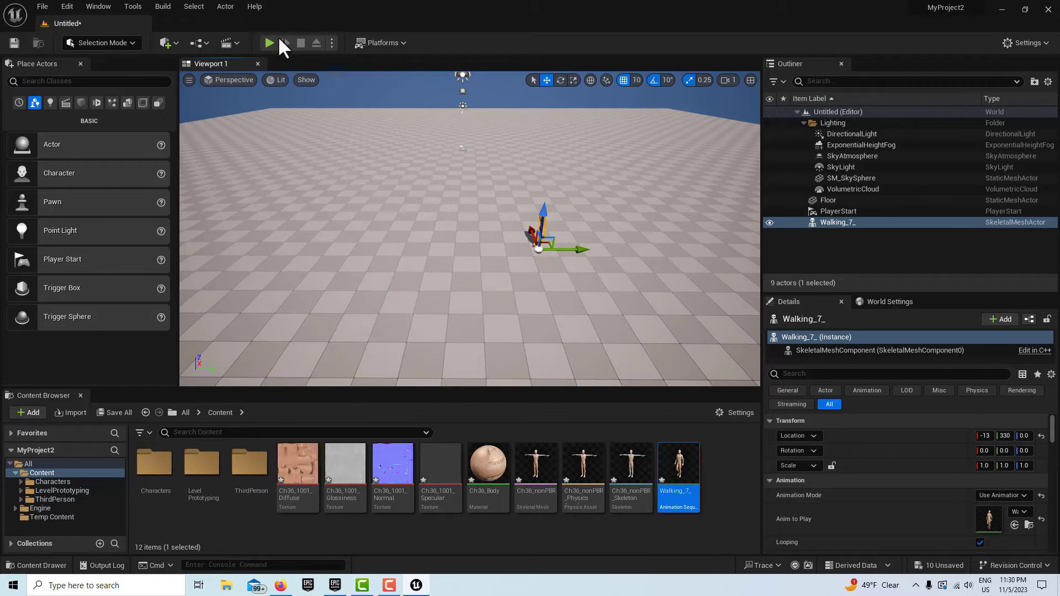
right_click_drag(635, 285, 696, 254)
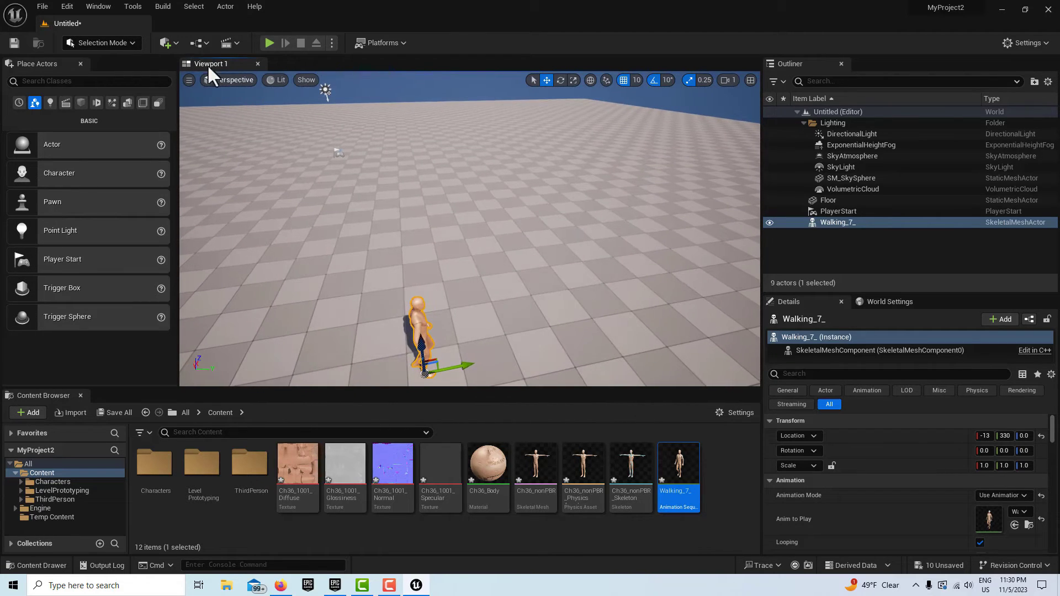
- Play-test the level, walking beside the animated character, then stop the test
left_click(269, 43)
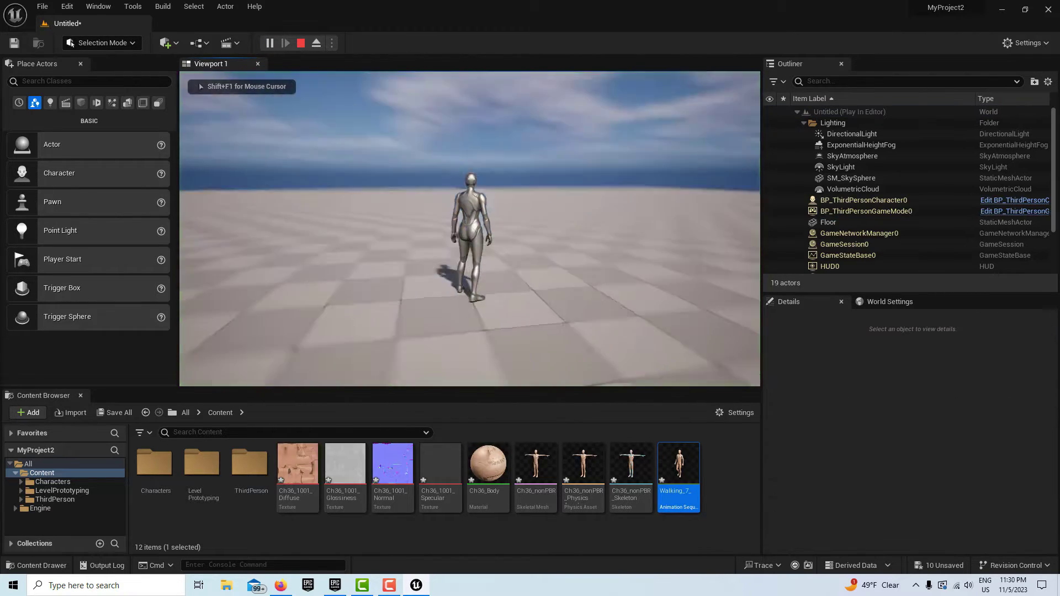
key("w")
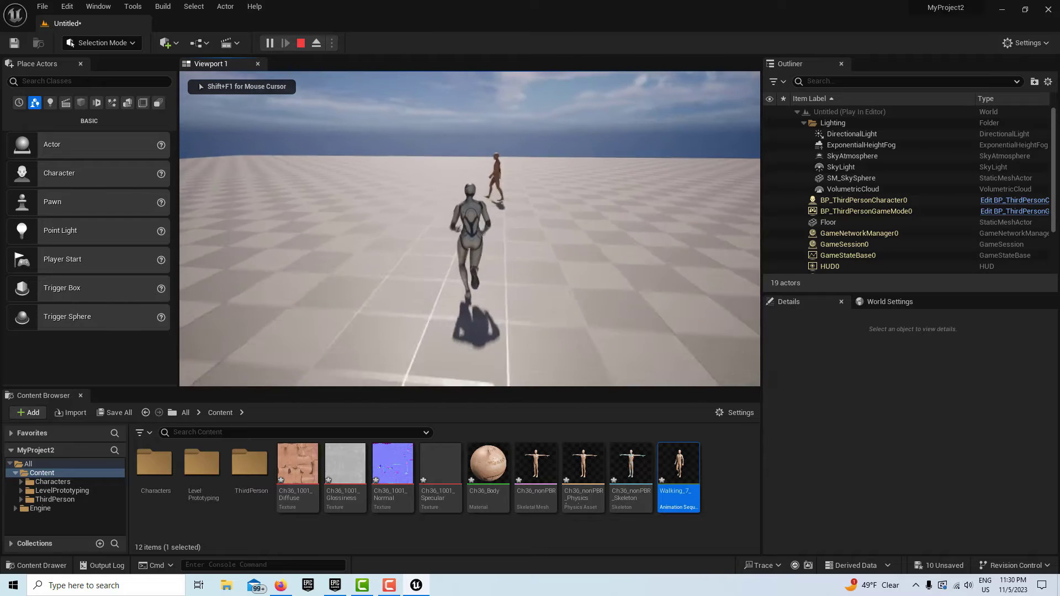
key("w")
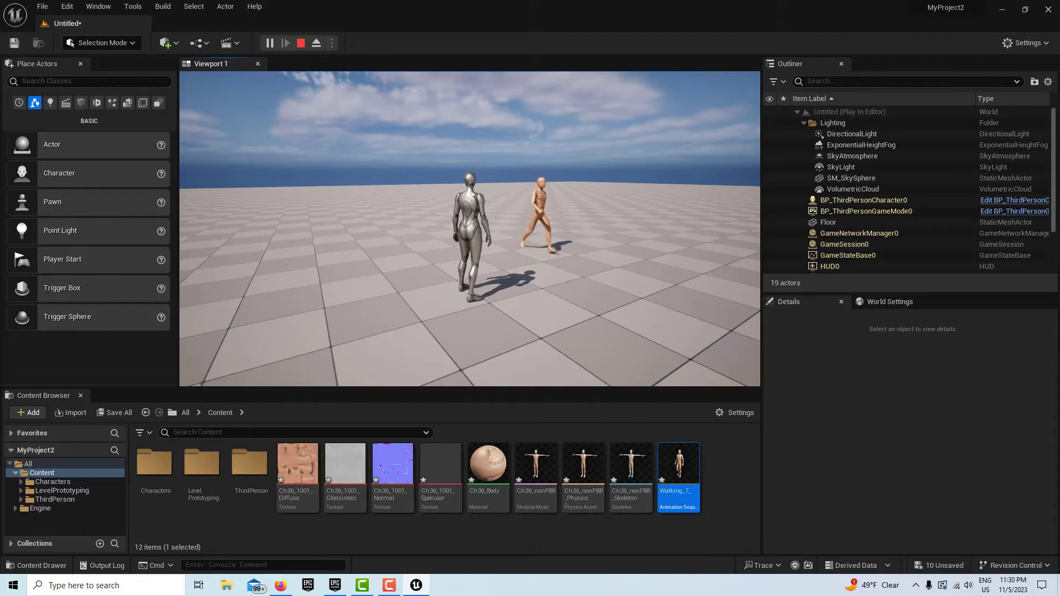
key("Escape")
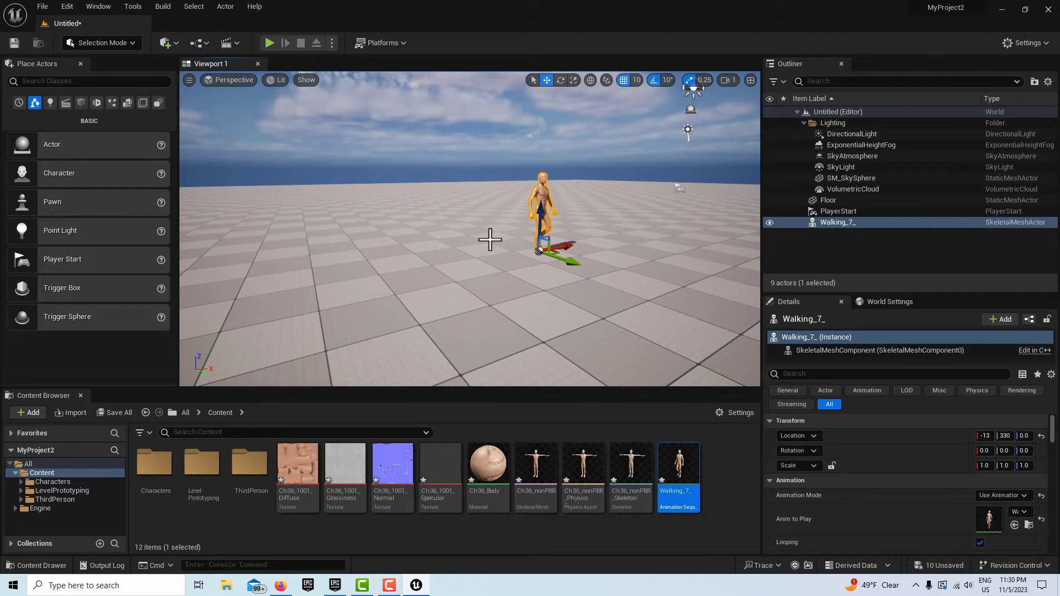
- Delete the walking mannequin and search Place Actors for 'CAMER'
key("Delete")
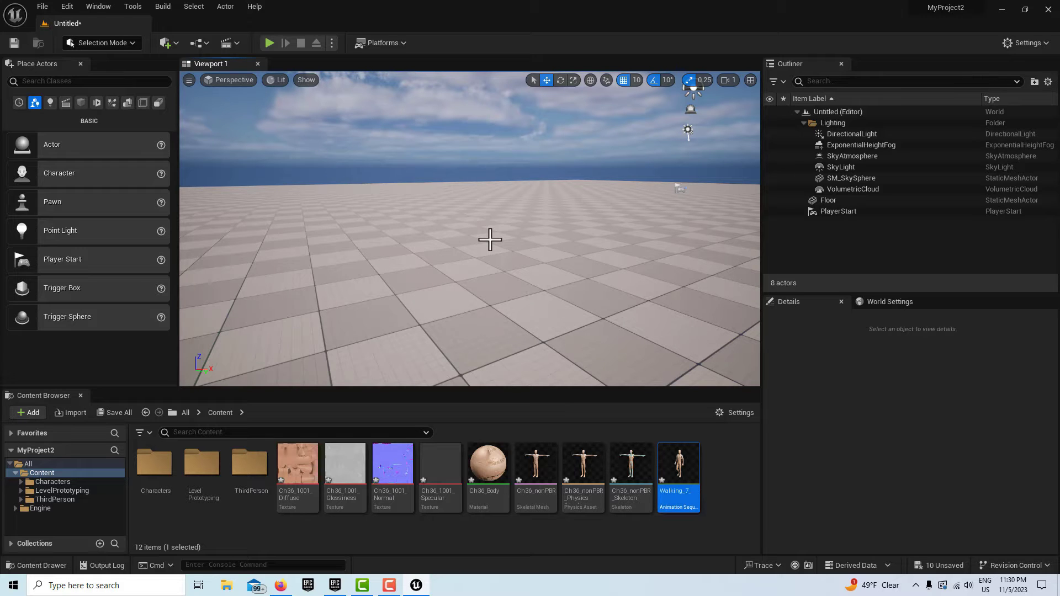
left_click(48, 82)
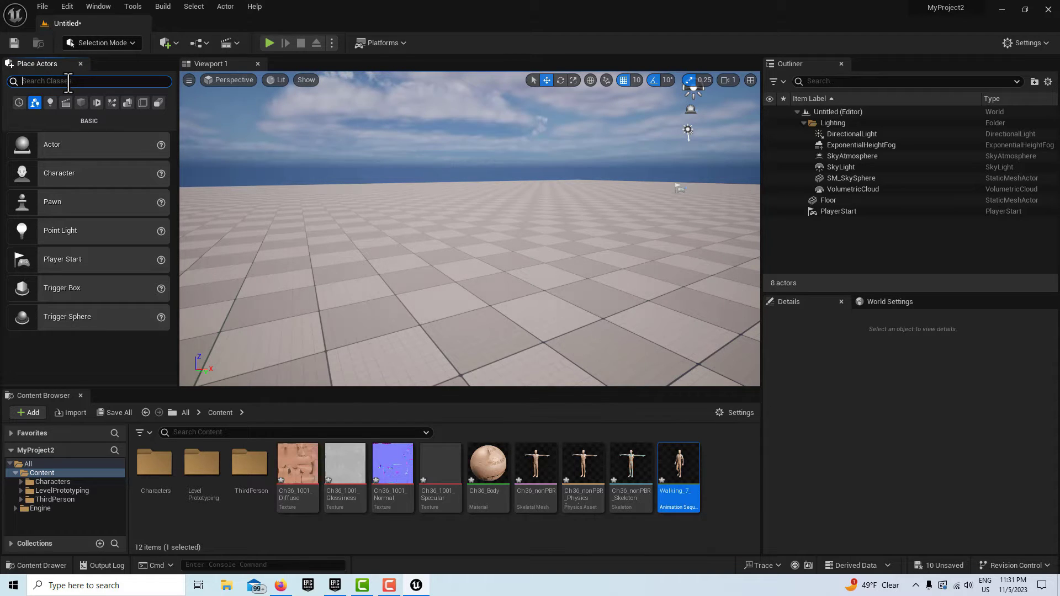
type("CAMER")
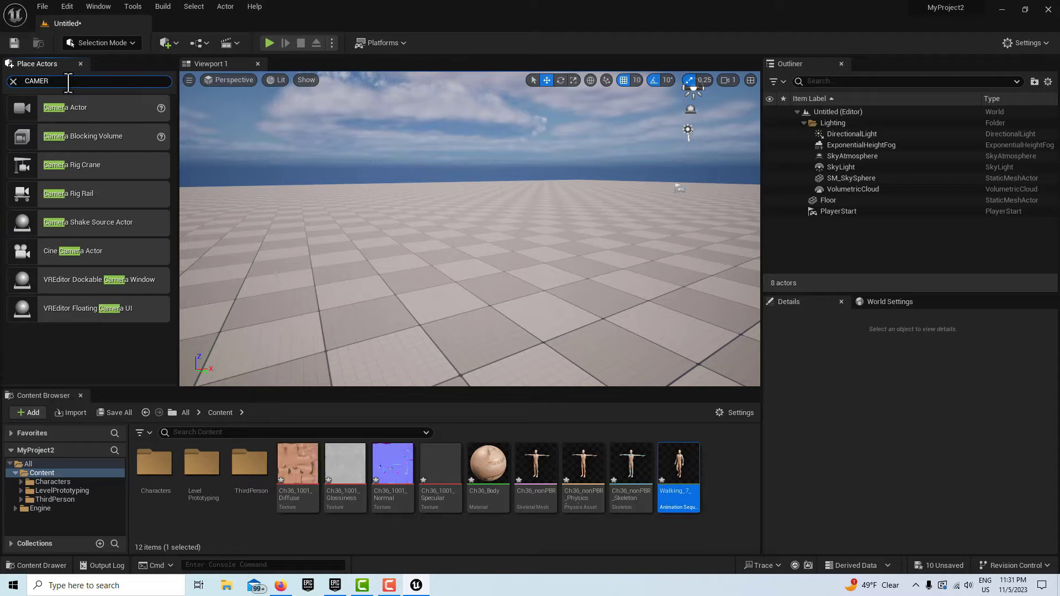
- Place a Camera Rig Rail on the floor and bring it into view
left_click_drag(75, 196, 341, 271)
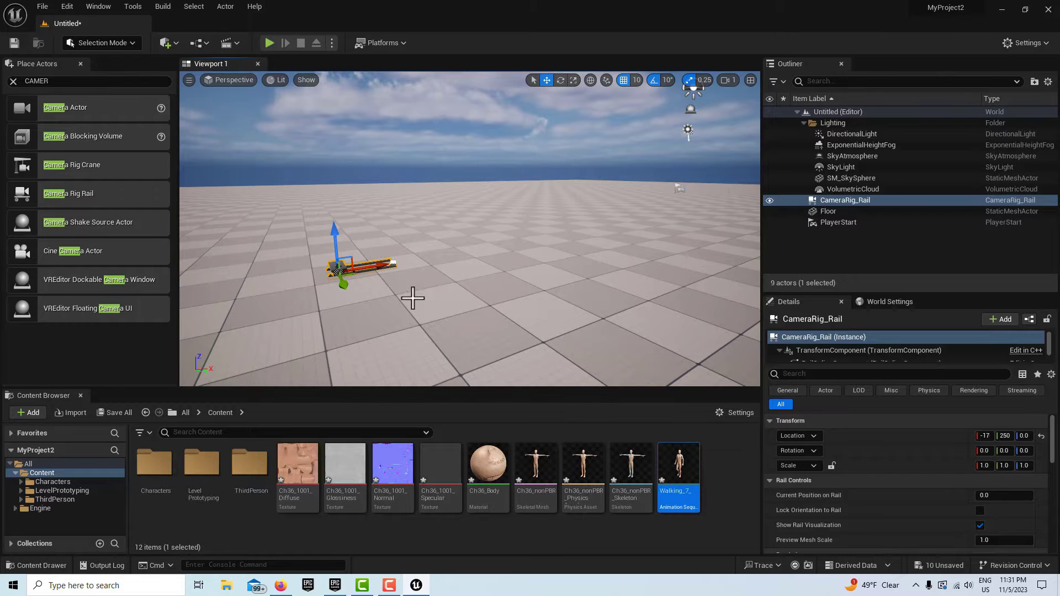
scroll(358, 293, "up", 4)
scroll(276, 315, "down", 3)
scroll(320, 323, "up", 3)
scroll(320, 323, "down", 3)
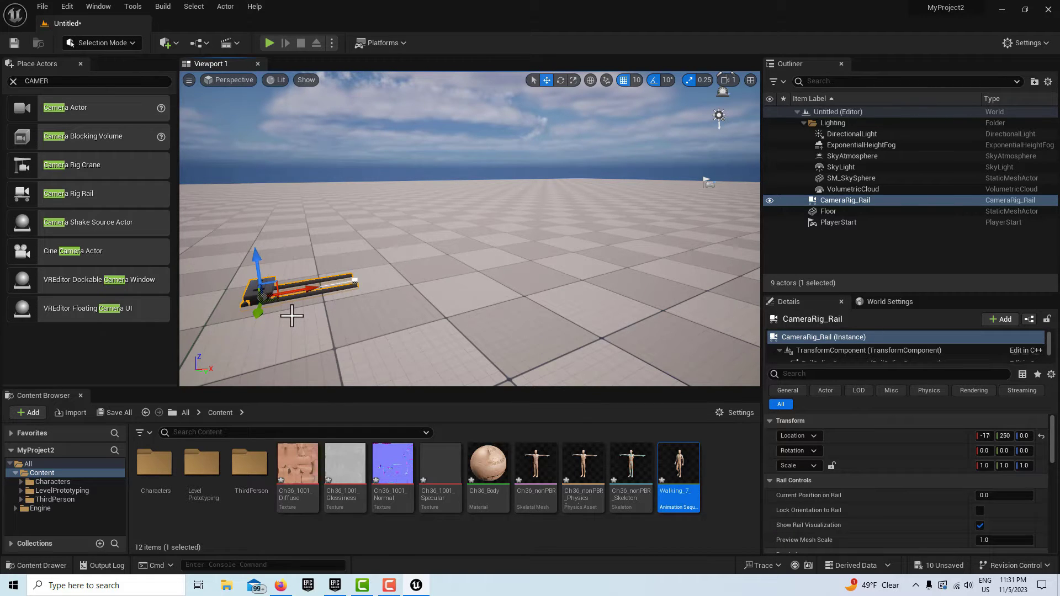
scroll(291, 316, "up", 2)
scroll(292, 316, "down", 3)
right_click_drag(292, 315, 224, 325)
key("w")
key("s")
key("w")
key("s")
key("w")
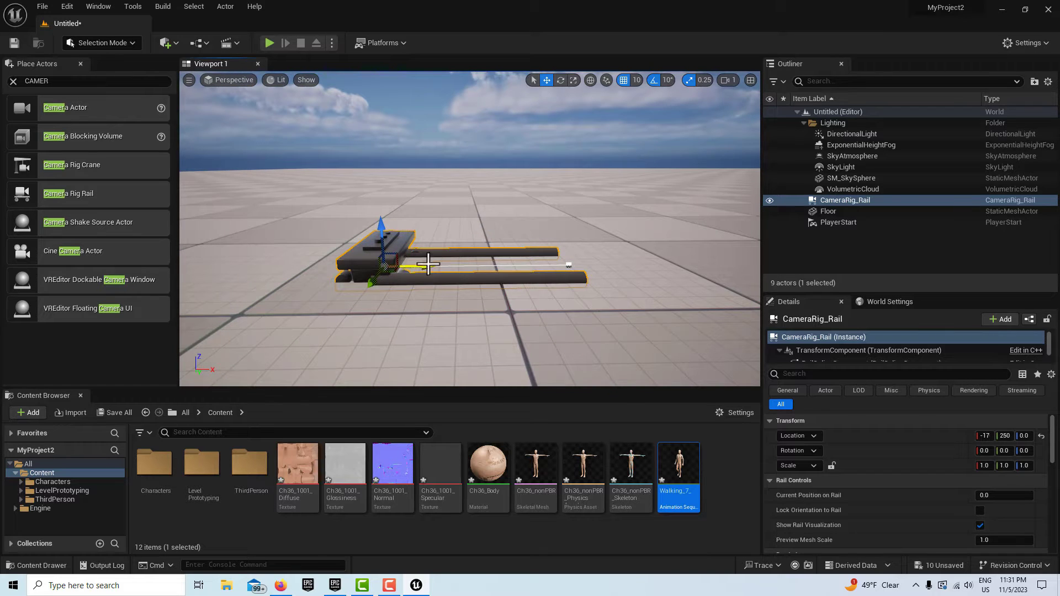
right_click_drag(487, 326, 484, 335)
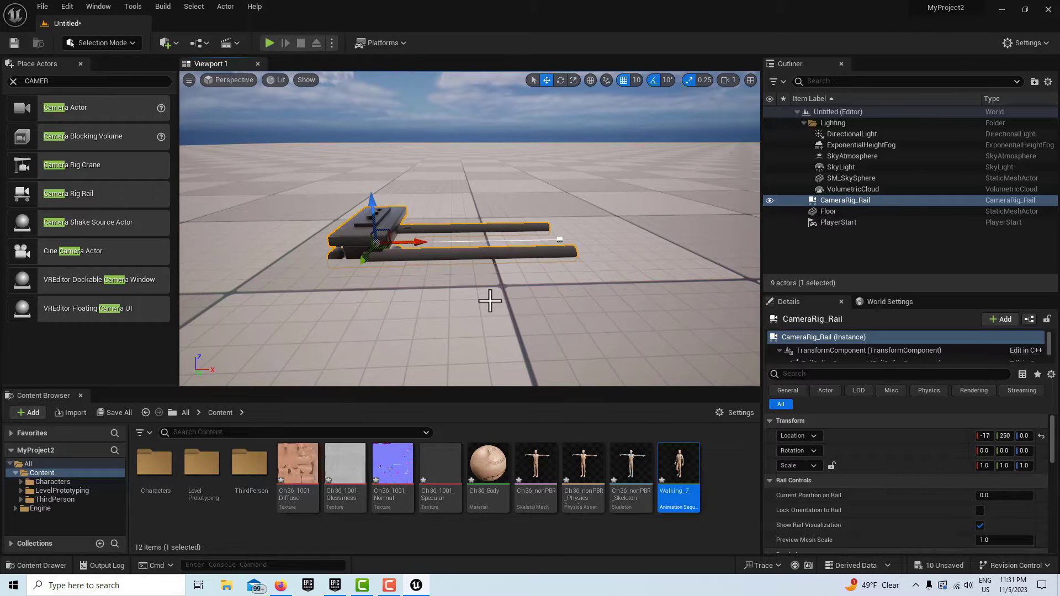
- Select the far end point of the Camera Rig Rail's track
left_click(559, 239)
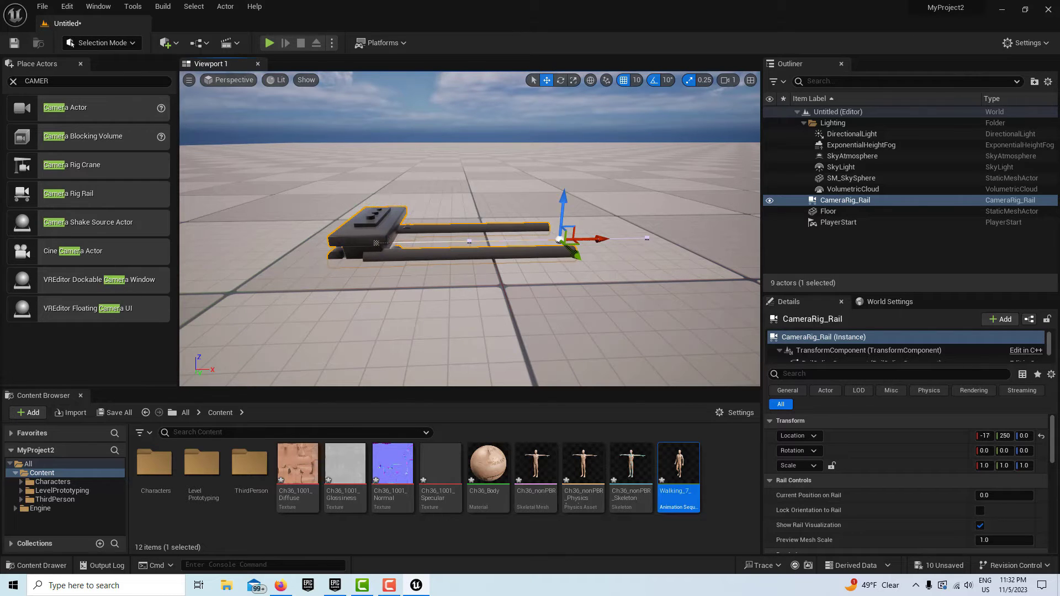
left_click(378, 241)
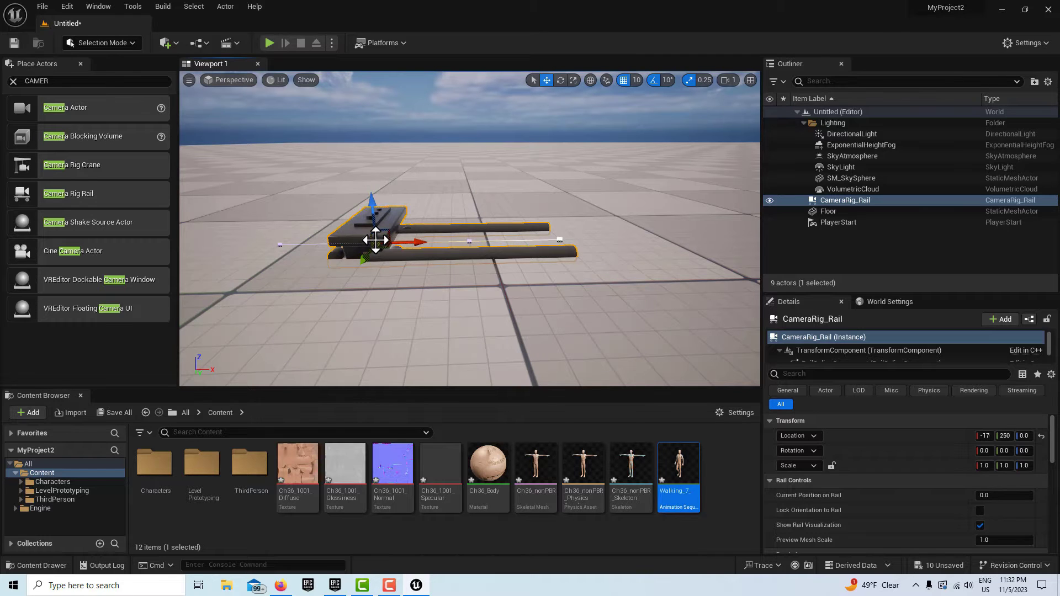
left_click(469, 241)
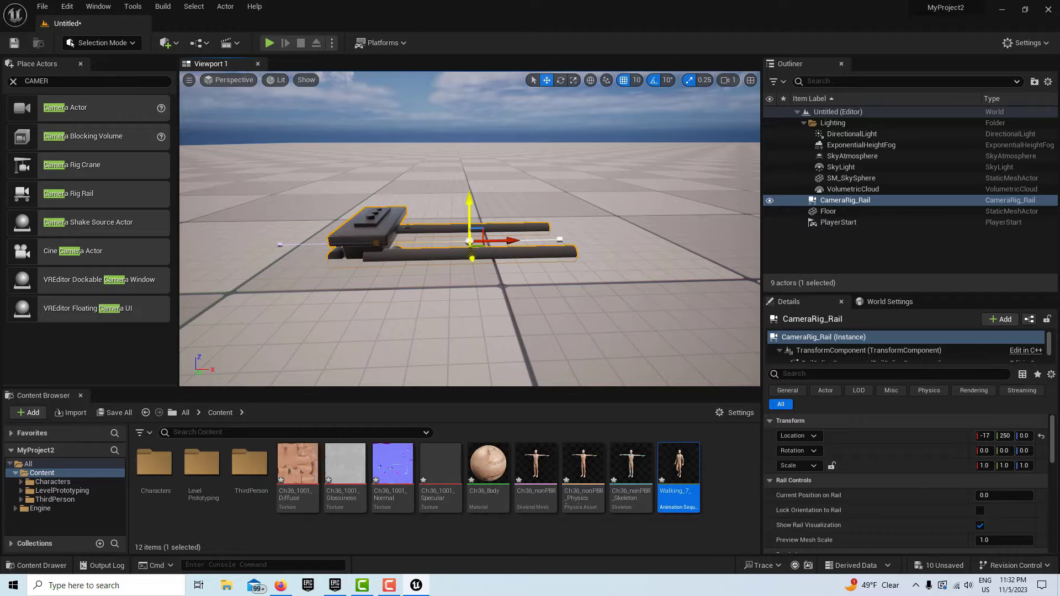
left_click(280, 244)
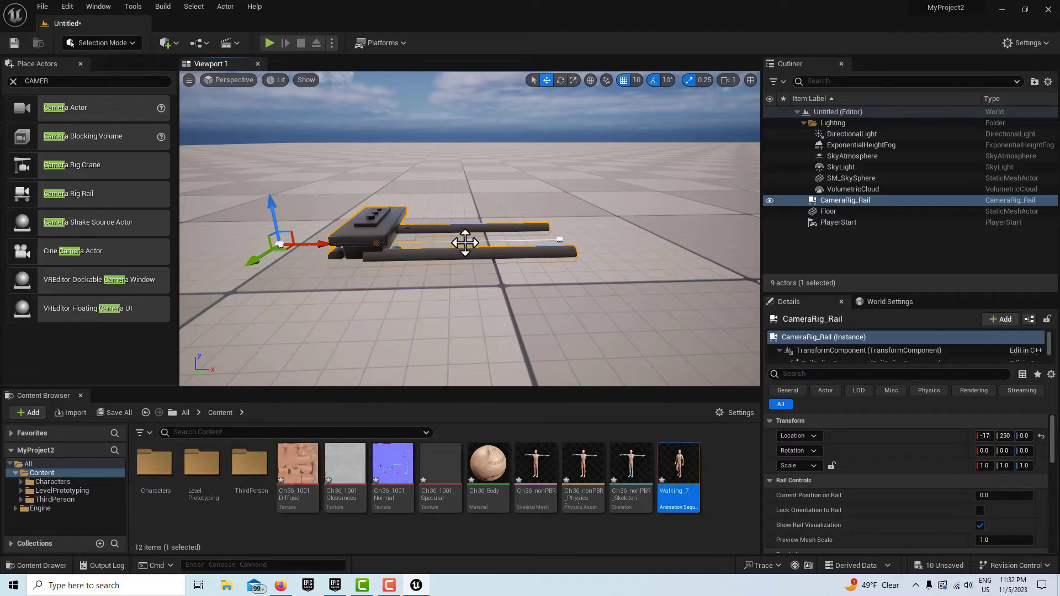
left_click(467, 244)
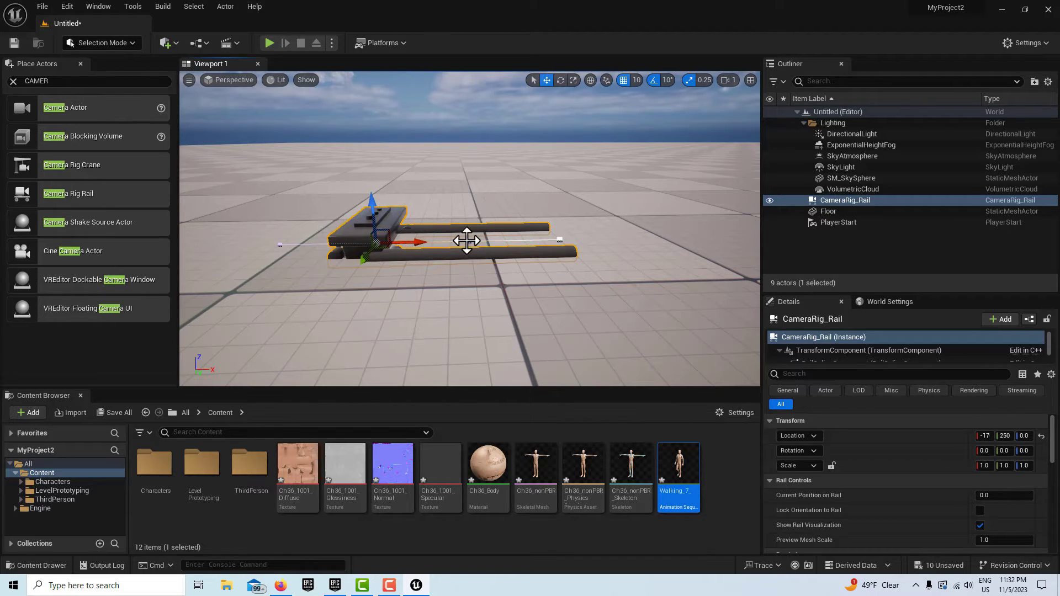
left_click(469, 241)
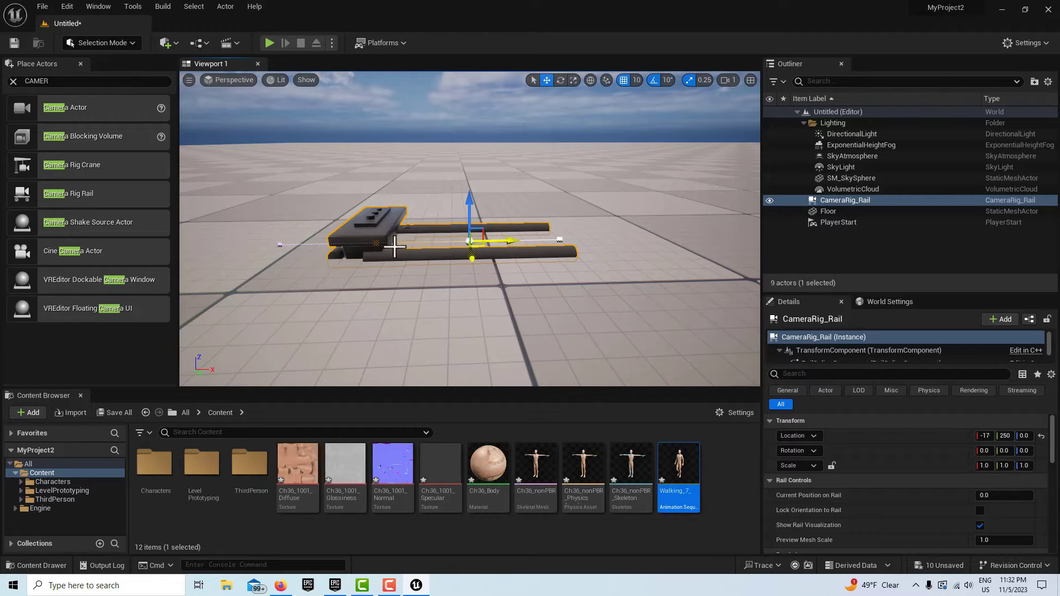
left_click(365, 242)
left_click(378, 243)
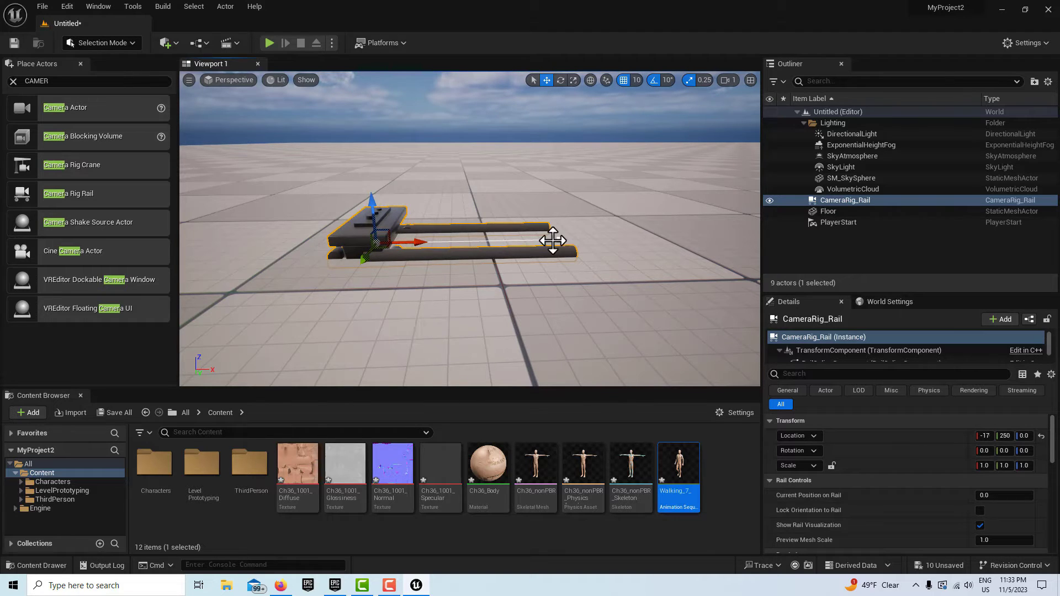
left_click(560, 239)
- Frame the rail with F and drag its end point out along X
right_click_drag(652, 285, 543, 282)
scroll(676, 312, "down", 1)
key("w")
scroll(544, 280, "down", 2)
scroll(469, 229, "down", 2)
mouse_move(469, 229)
right_mouse_down()
mouse_move(287, 231)
mouse_move(356, 236)
mouse_move(364, 222)
mouse_move(472, 215)
right_mouse_up()
key("w")
scroll(469, 229, "up", 1)
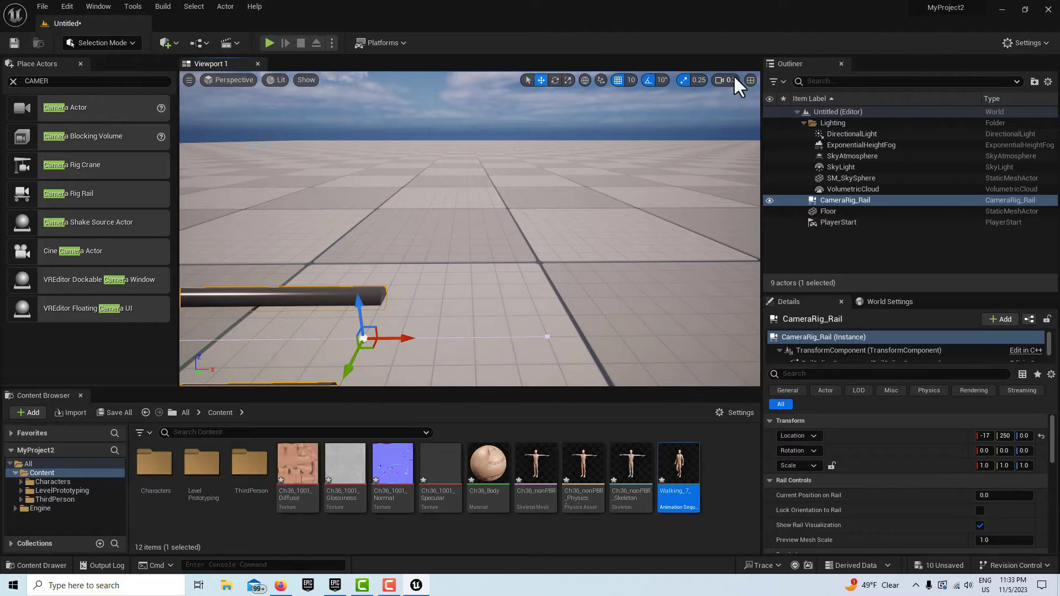
key("f")
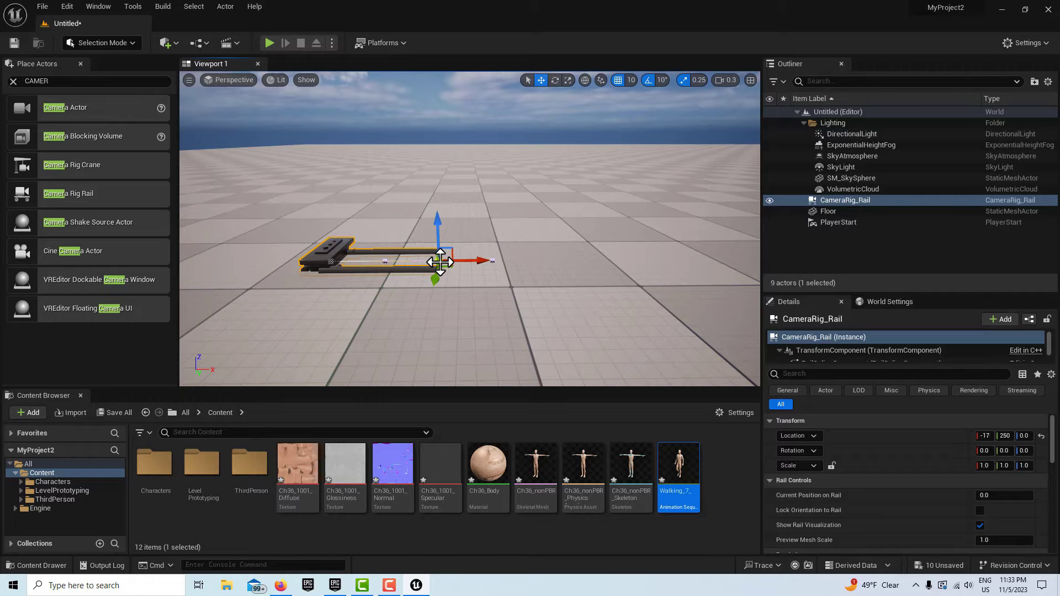
left_click_drag(478, 257, 597, 252)
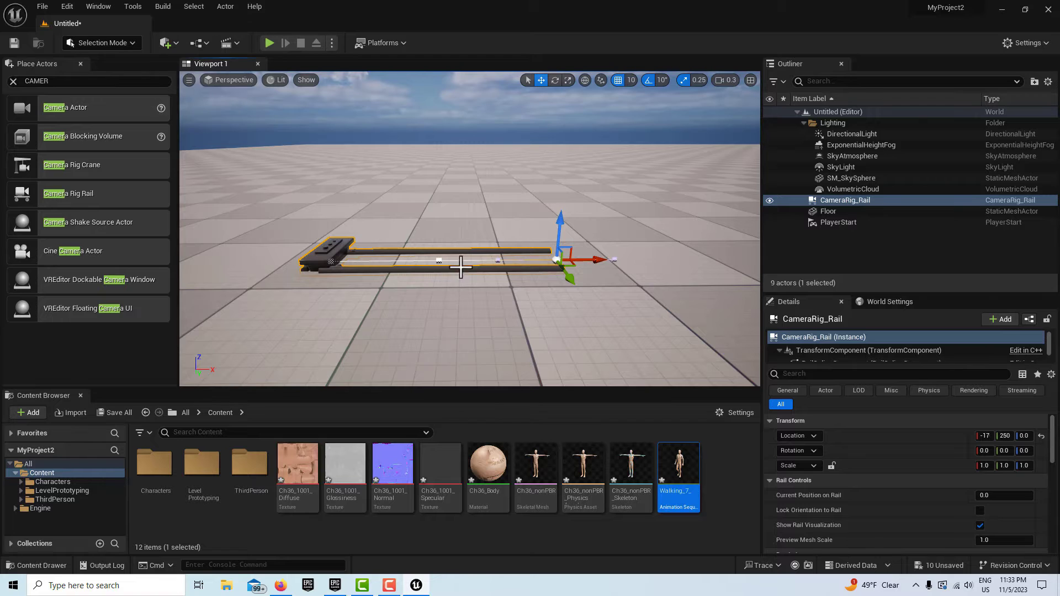
right_click_drag(585, 307, 607, 321)
left_click(286, 247)
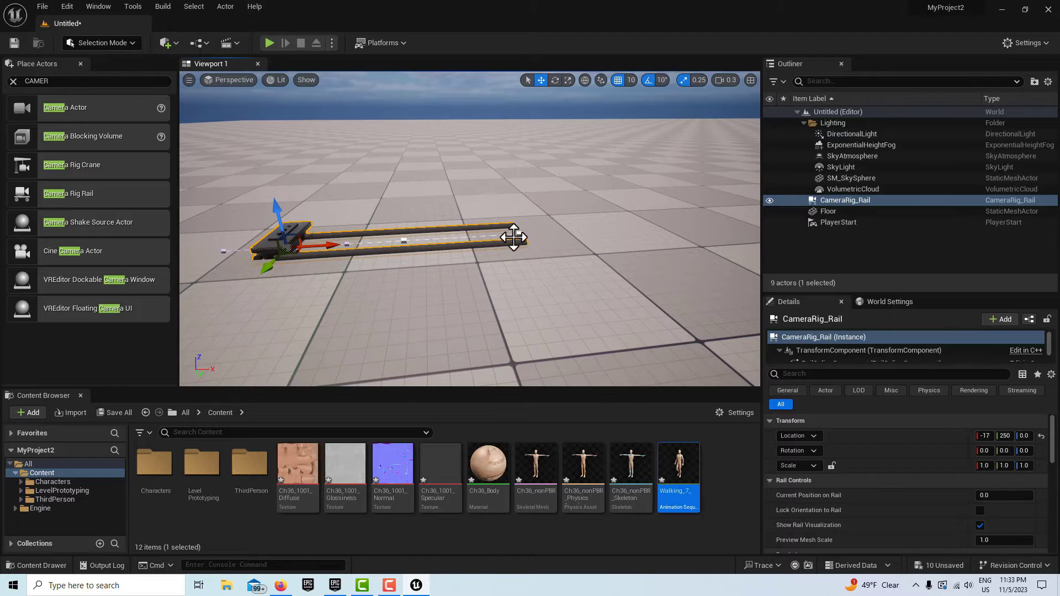
left_click(515, 238)
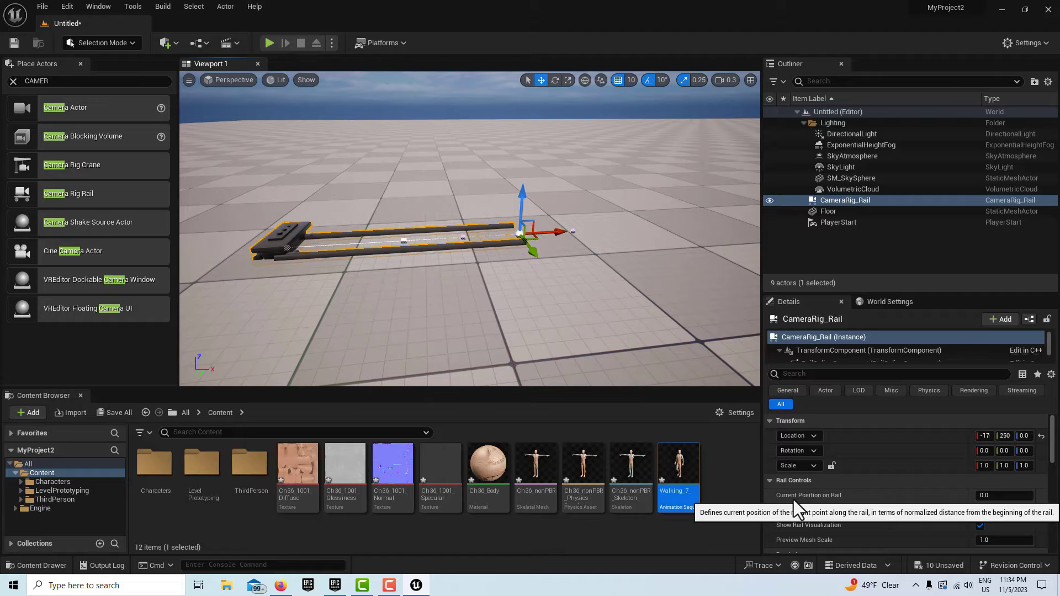
mouse_move(983, 497)
left_mouse_down()
mouse_move(1026, 496)
mouse_move(982, 496)
left_mouse_up()
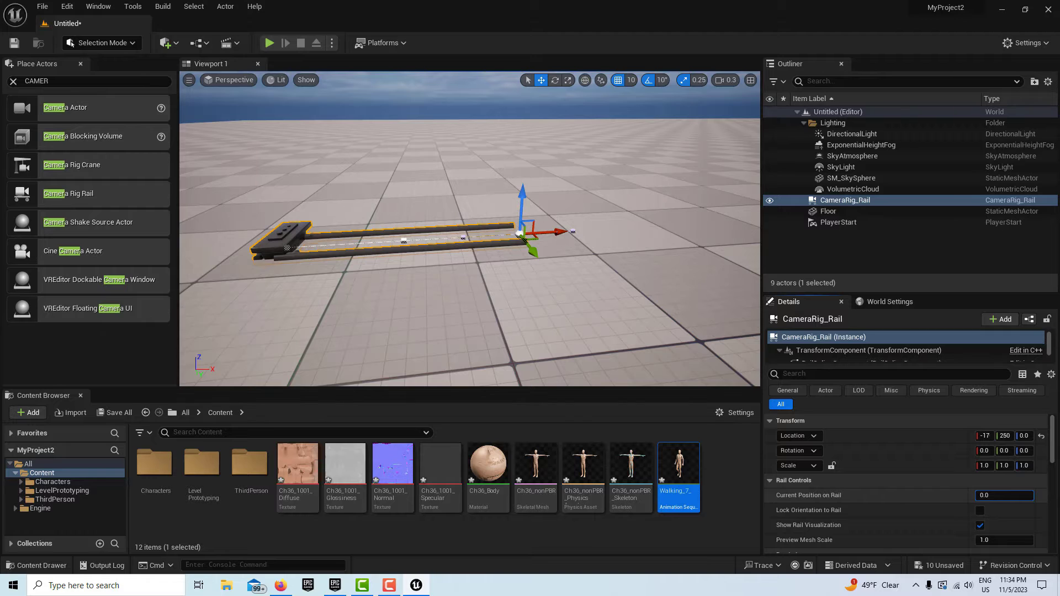
mouse_move(983, 496)
left_mouse_down()
mouse_move(1026, 496)
mouse_move(976, 496)
left_mouse_up()
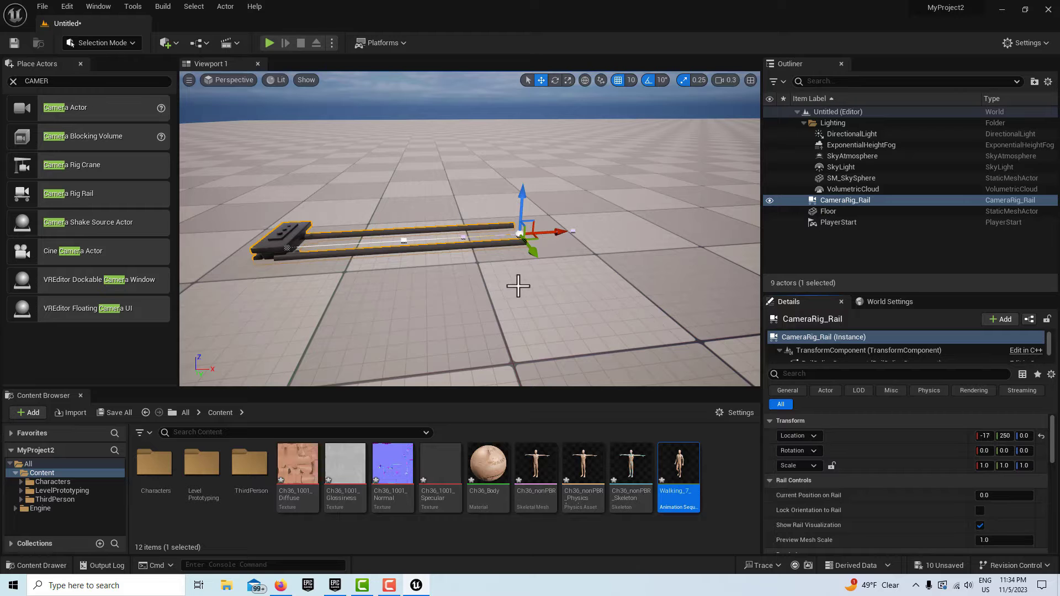
mouse_move(624, 300)
right_mouse_down()
mouse_move(669, 262)
mouse_move(574, 303)
mouse_move(641, 306)
mouse_move(640, 290)
mouse_move(700, 226)
mouse_move(583, 320)
mouse_move(671, 301)
mouse_move(614, 298)
right_mouse_up()
scroll(639, 289, "down", 1)
key("s")
scroll(589, 316, "up", 3)
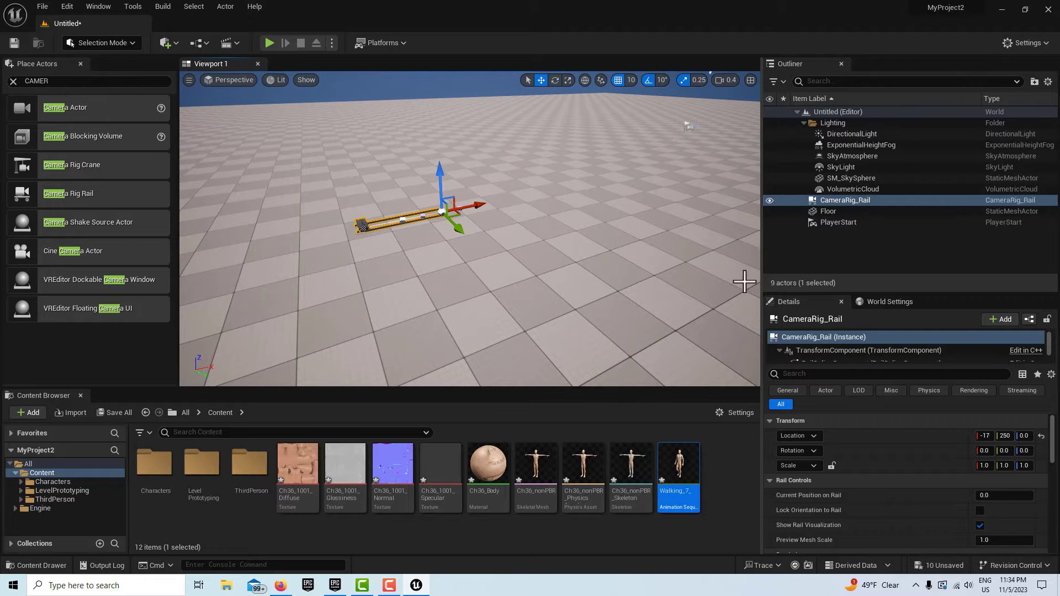
- Drag the rail's end point outward to extend it across the floor
mouse_move(585, 260)
right_mouse_down()
mouse_move(563, 248)
mouse_move(586, 242)
mouse_move(532, 261)
mouse_move(577, 227)
mouse_move(575, 258)
right_mouse_up()
key("w")
key("w")
key("s")
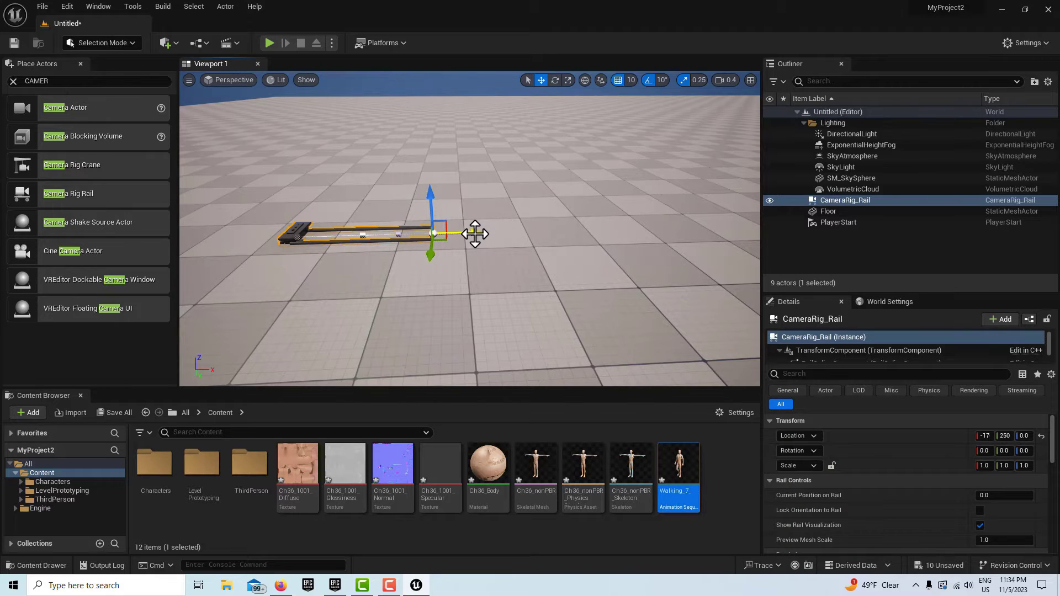
left_click_drag(478, 232, 602, 219)
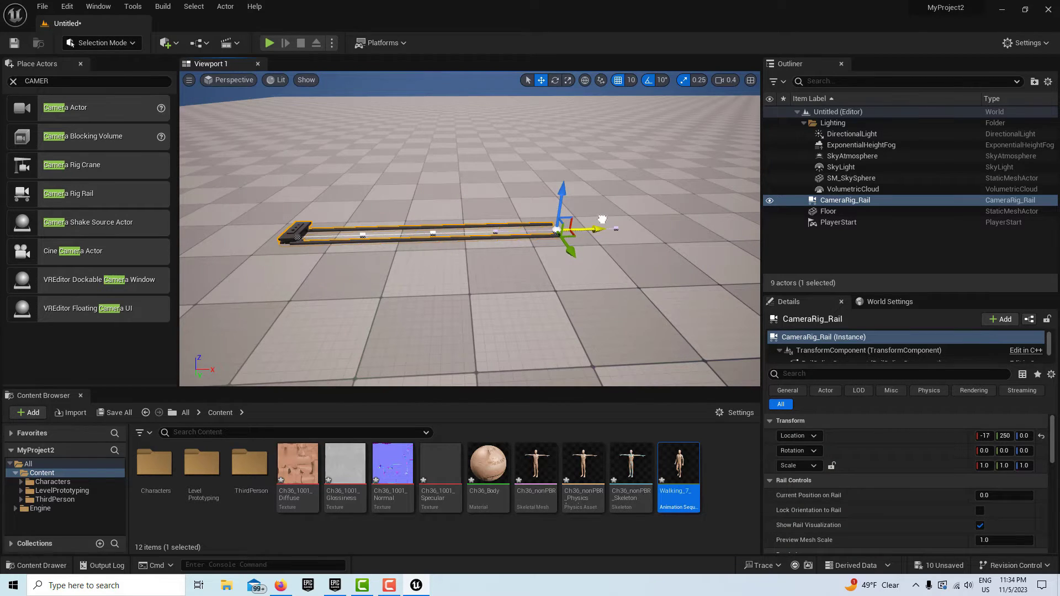
mouse_move(603, 203)
right_mouse_down()
mouse_move(635, 203)
mouse_move(602, 203)
right_mouse_up()
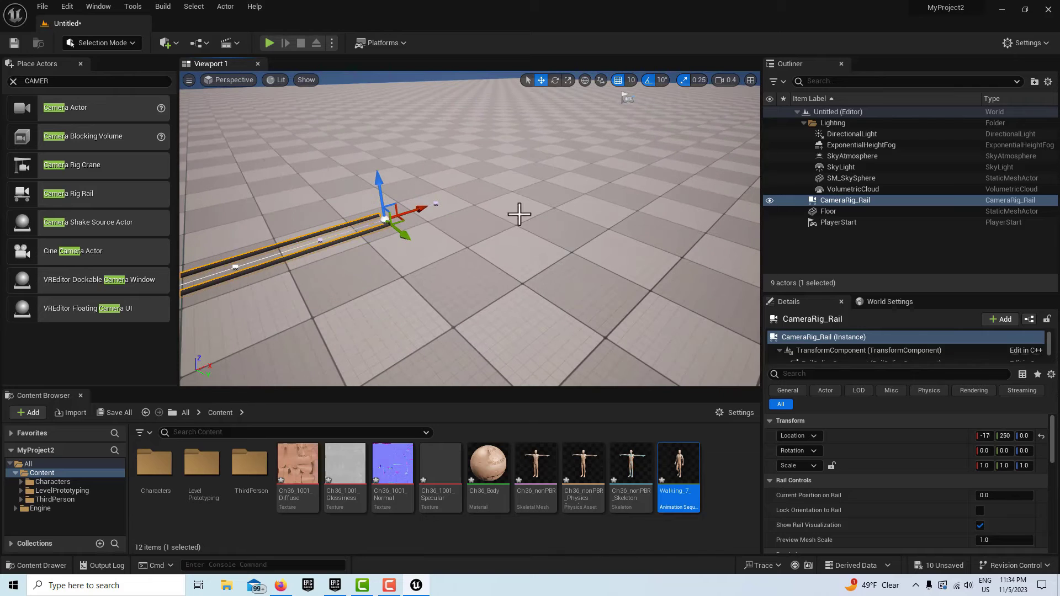
left_click_drag(436, 205, 617, 136)
right_click_drag(639, 173, 639, 173)
- Pull the end point sideways and further out to curve and lengthen the rail
key("w")
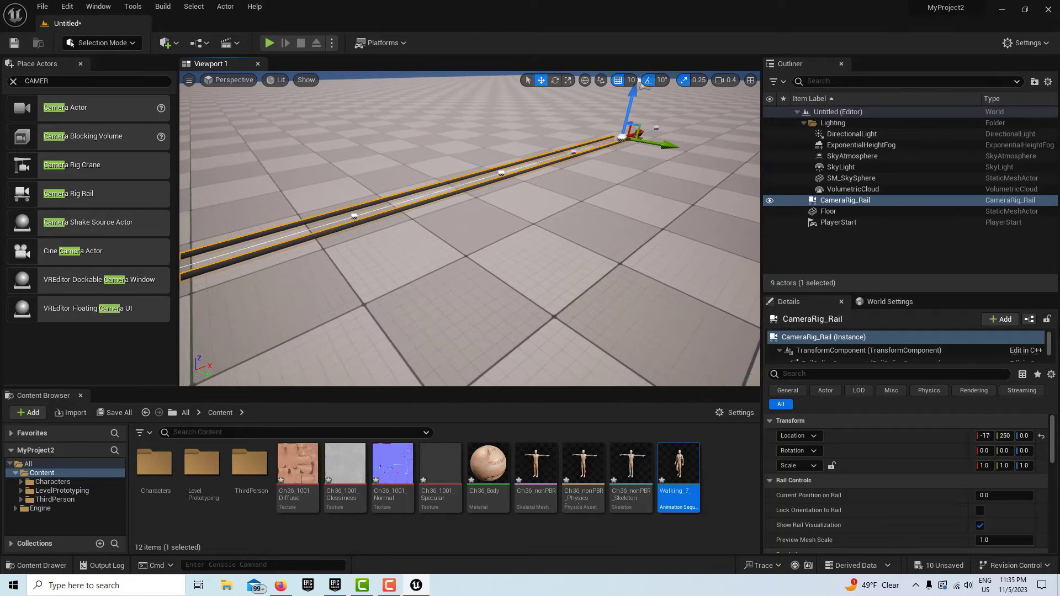
mouse_move(659, 209)
right_mouse_down()
mouse_move(728, 188)
mouse_move(659, 209)
right_mouse_up()
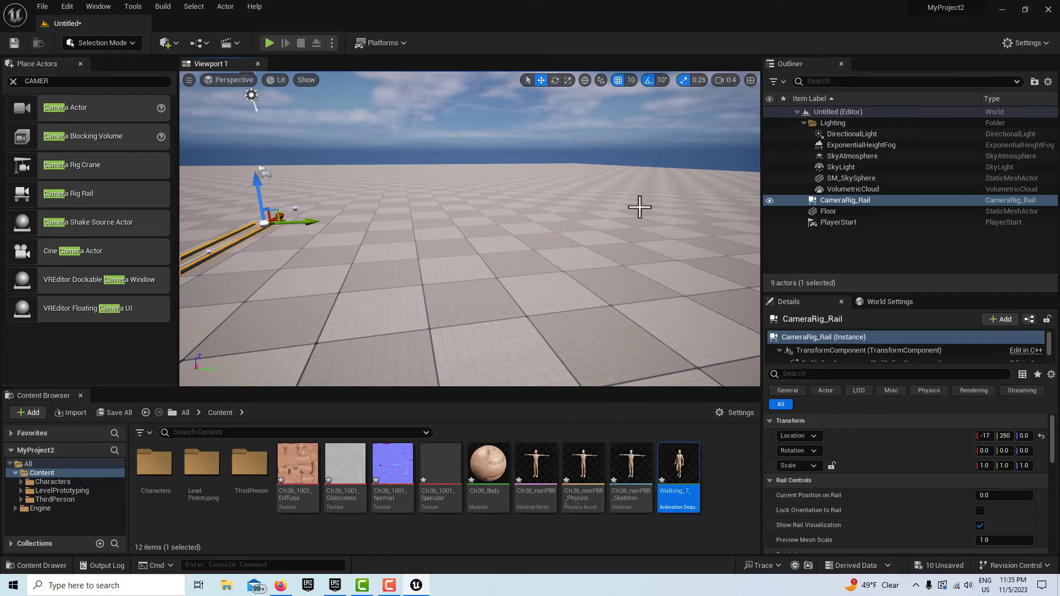
left_click_drag(306, 222, 572, 213)
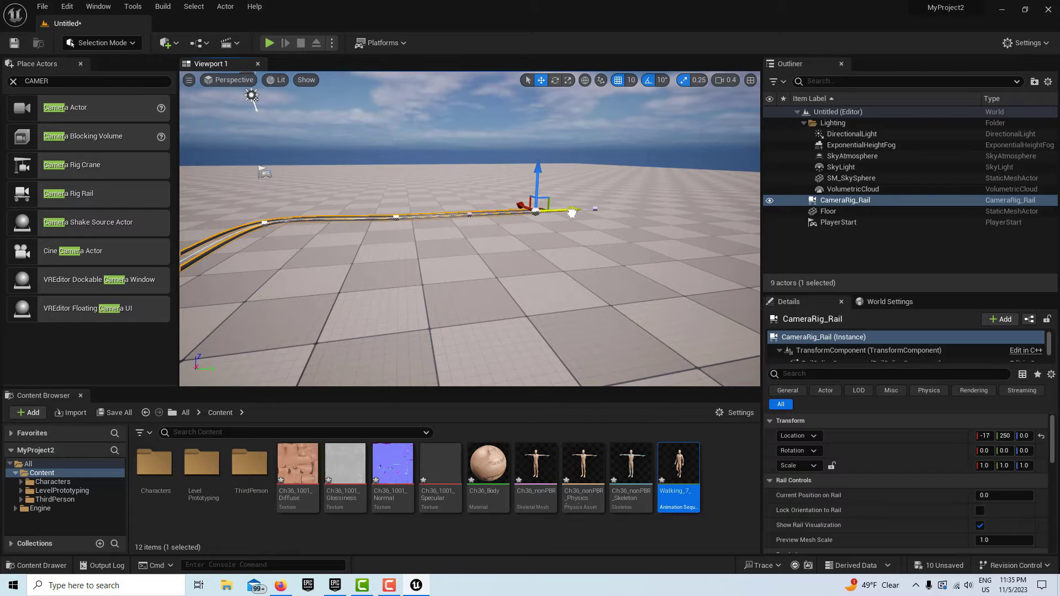
left_click_drag(572, 211, 713, 192)
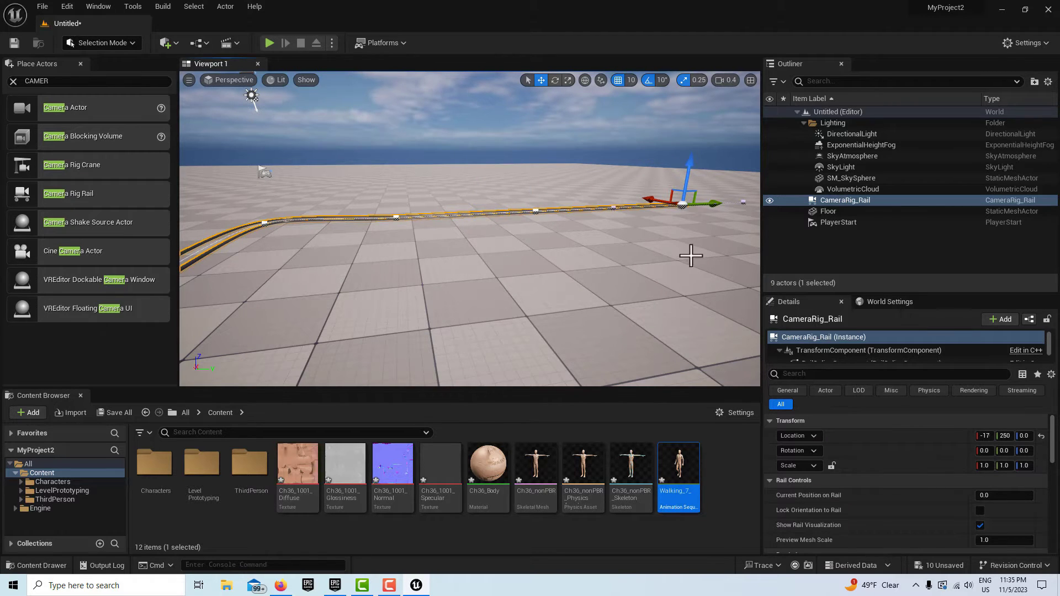
left_click_drag(714, 205, 752, 194)
scroll(604, 276, "up", 2)
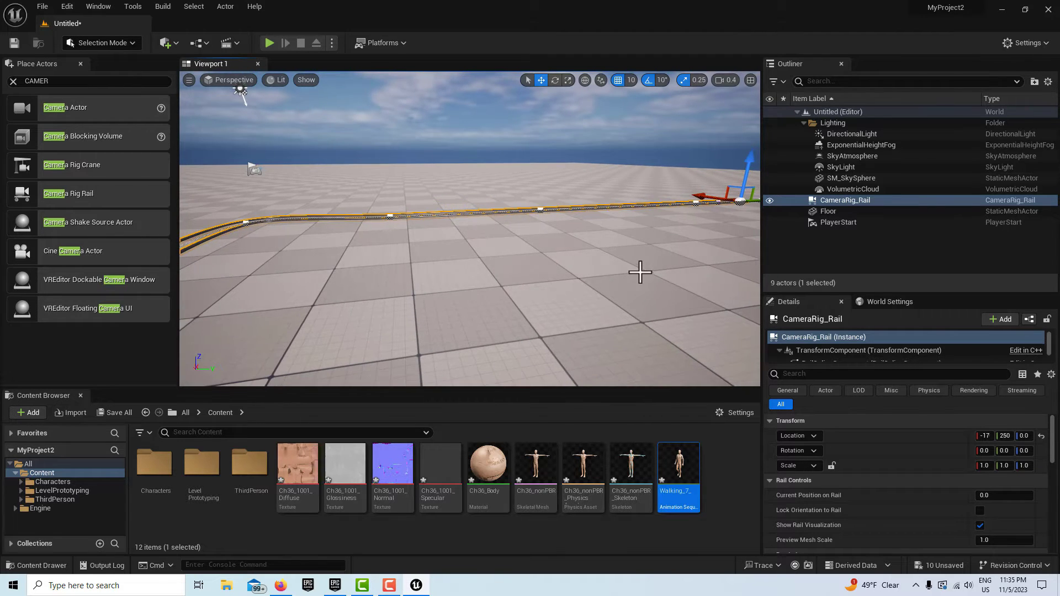
right_click_drag(640, 272, 701, 257)
right_click_drag(588, 237, 579, 235)
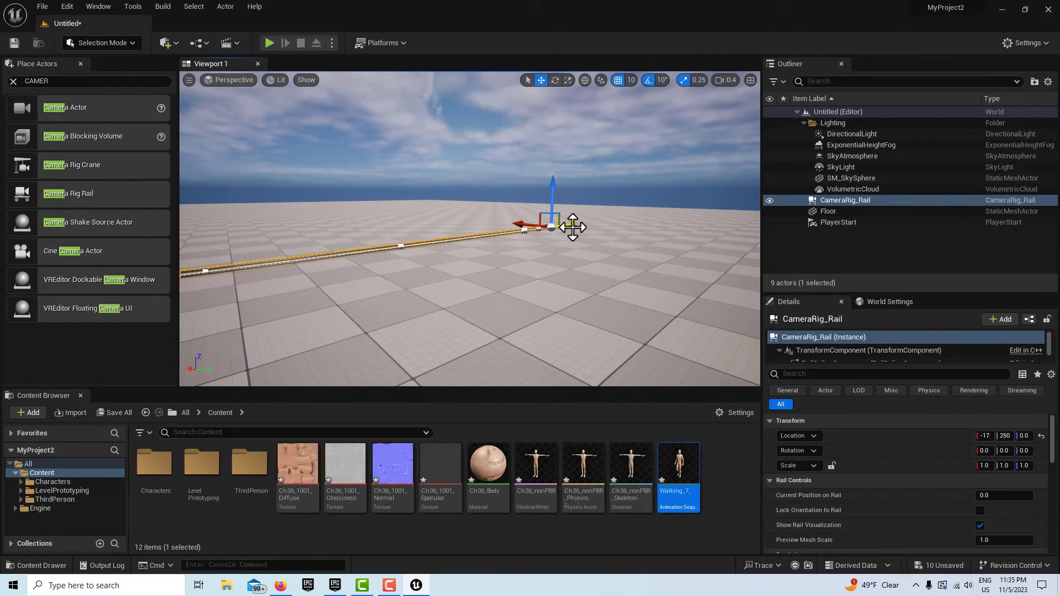
- Lengthen the rail, then drag its middle spline point up and right into a hump
left_click_drag(572, 227, 623, 216)
right_click_drag(504, 267, 504, 267)
right_click_drag(450, 316, 449, 315)
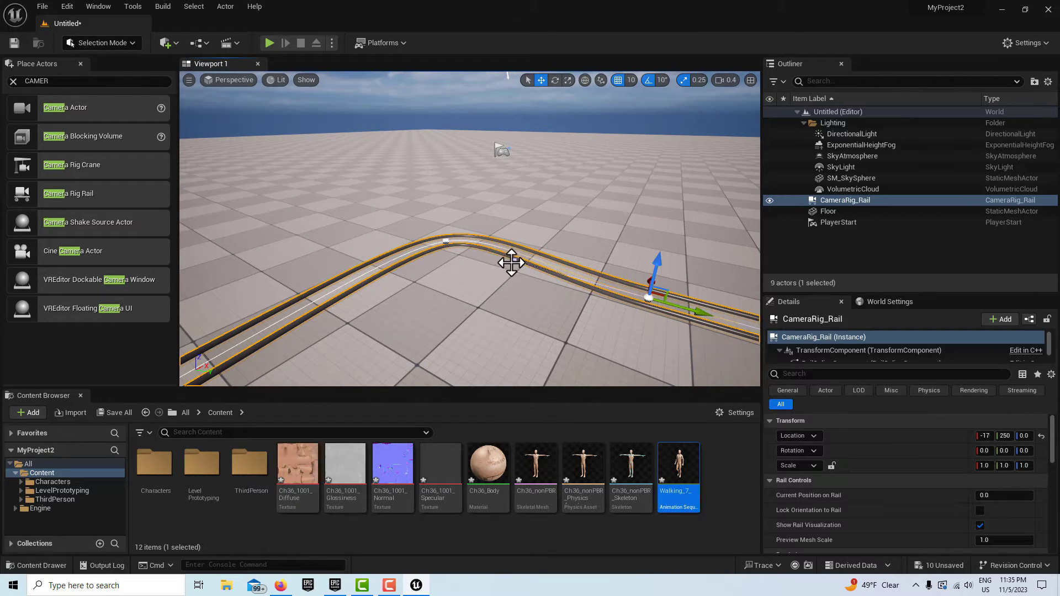
left_click(512, 260)
left_click_drag(525, 249, 543, 223)
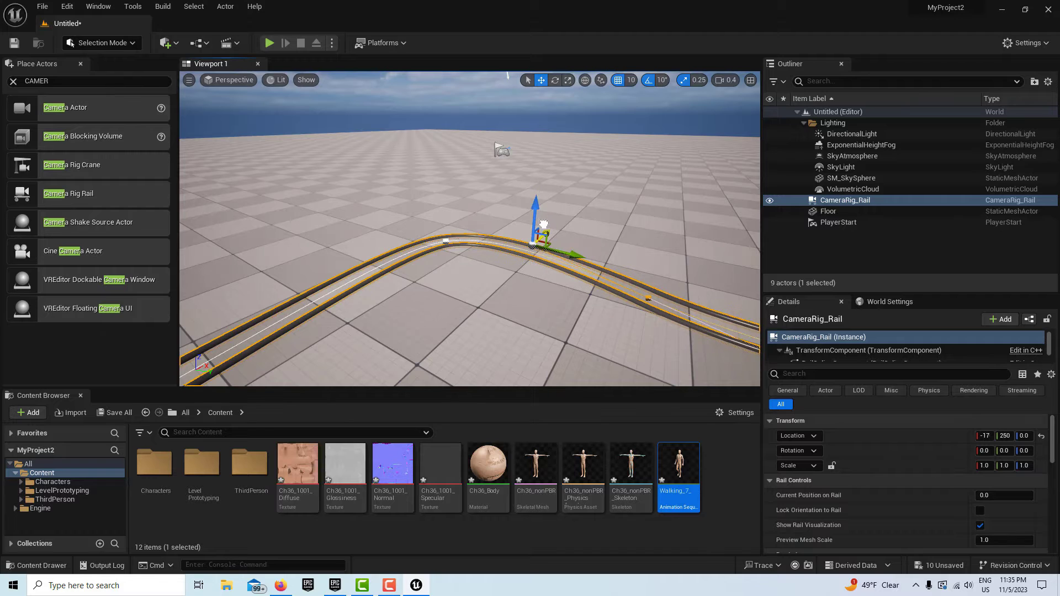
left_click(443, 240)
left_click_drag(511, 233, 547, 238)
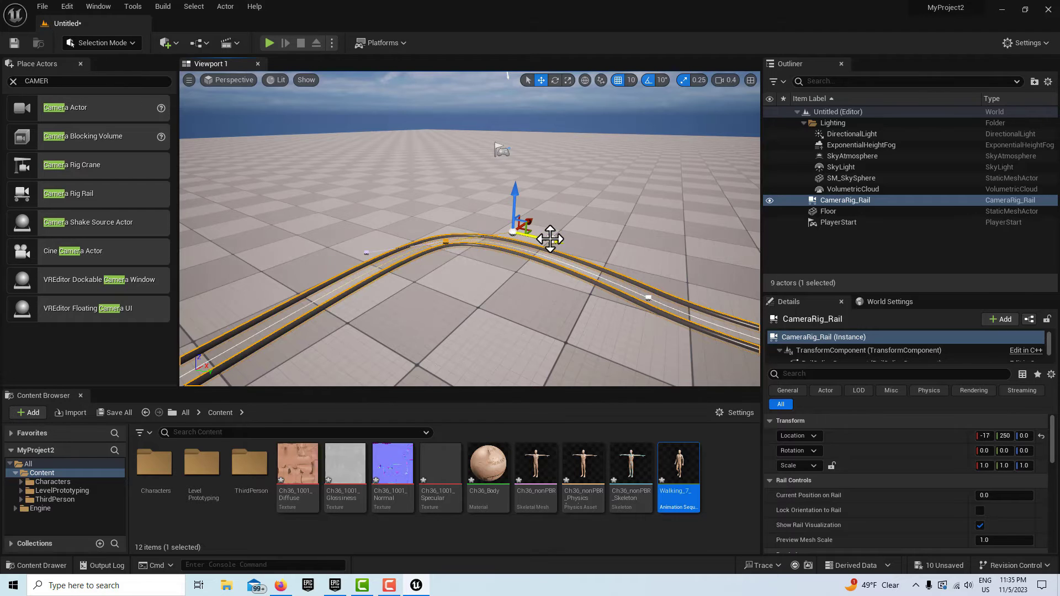
left_click(546, 232)
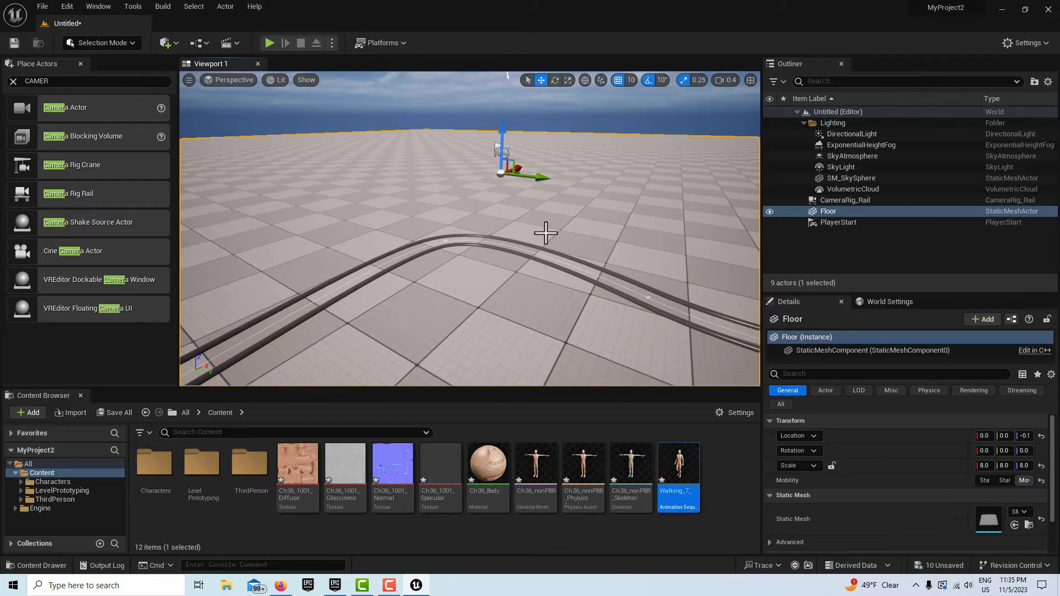
- Slide one rail spline point right and pull the left end point down-left
left_click(447, 241)
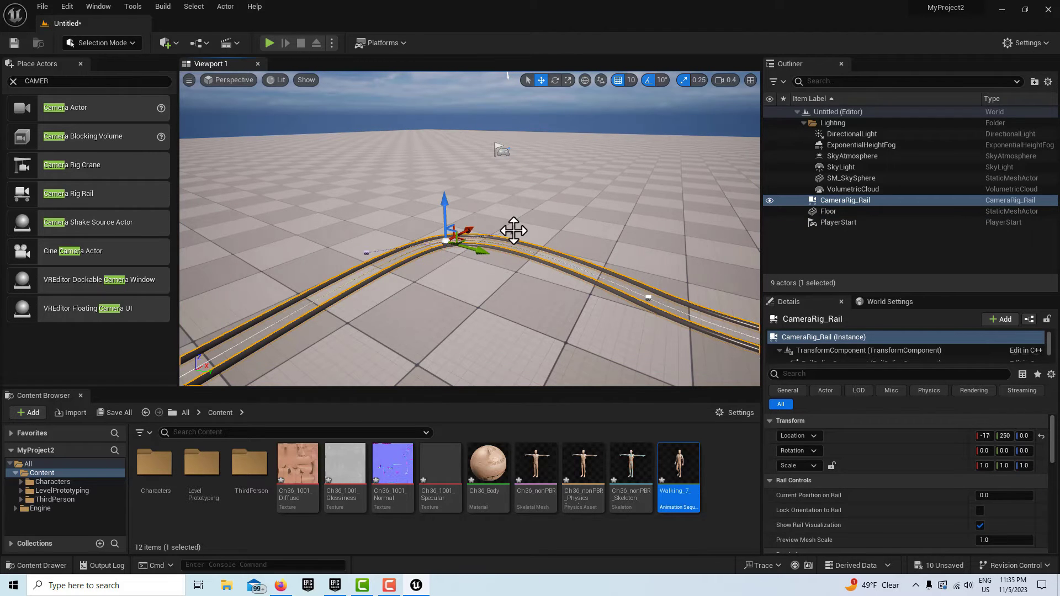
left_click(521, 236)
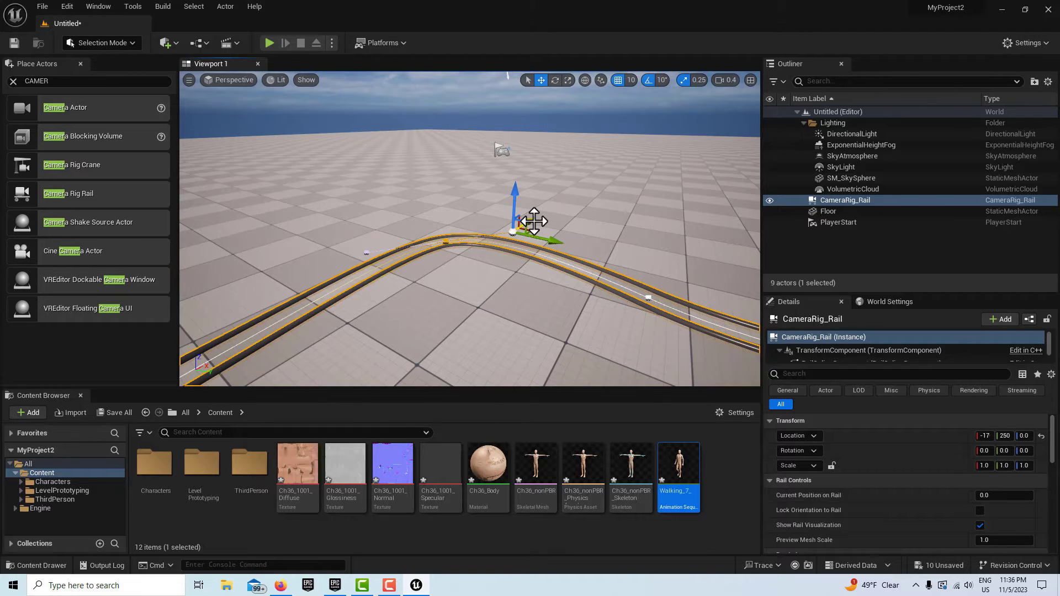
left_click_drag(551, 242, 662, 263)
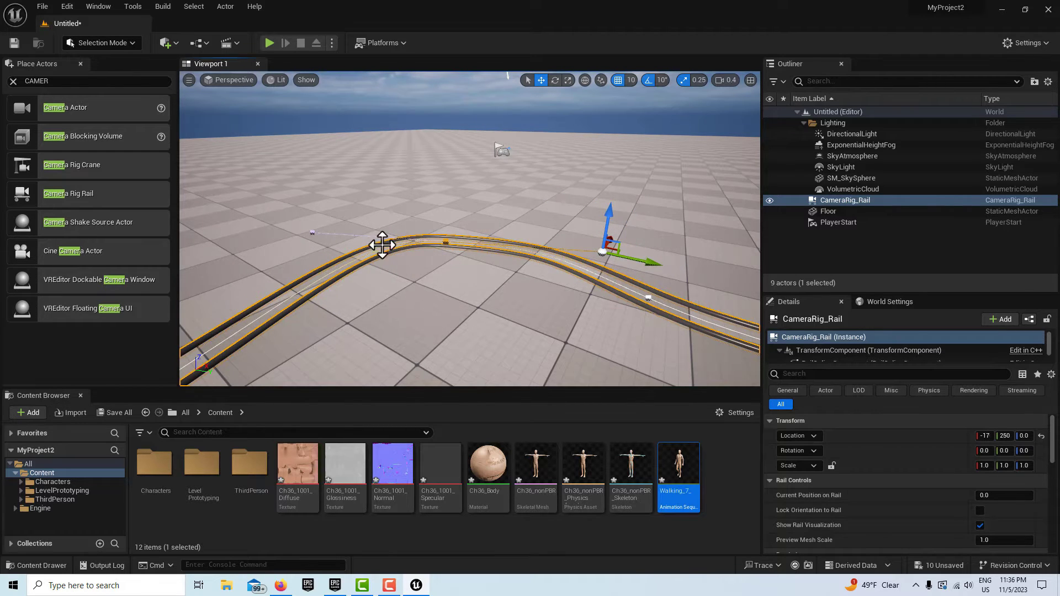
left_click(313, 232)
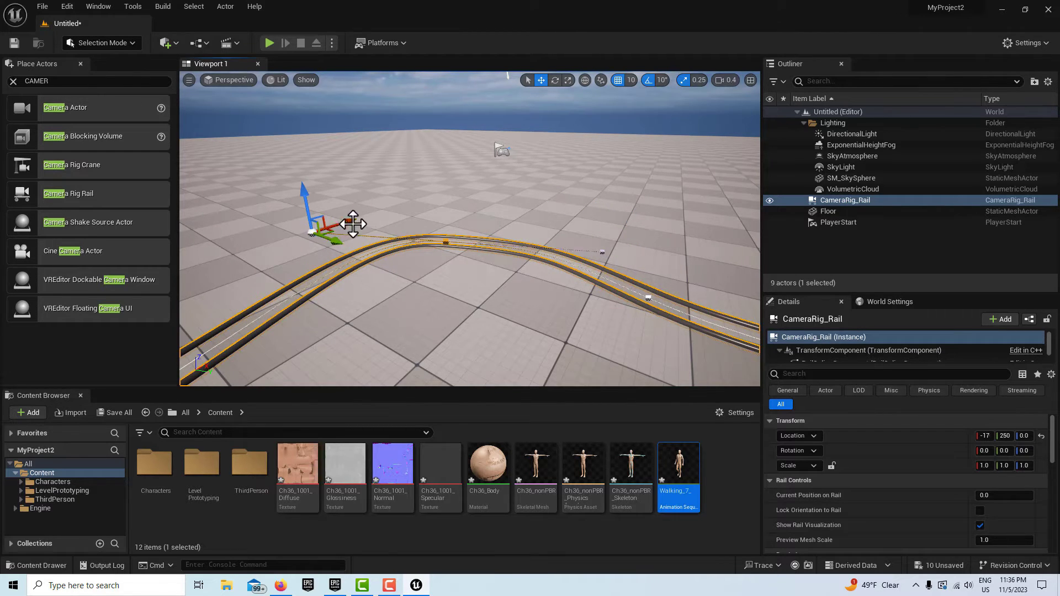
left_click_drag(346, 229, 302, 241)
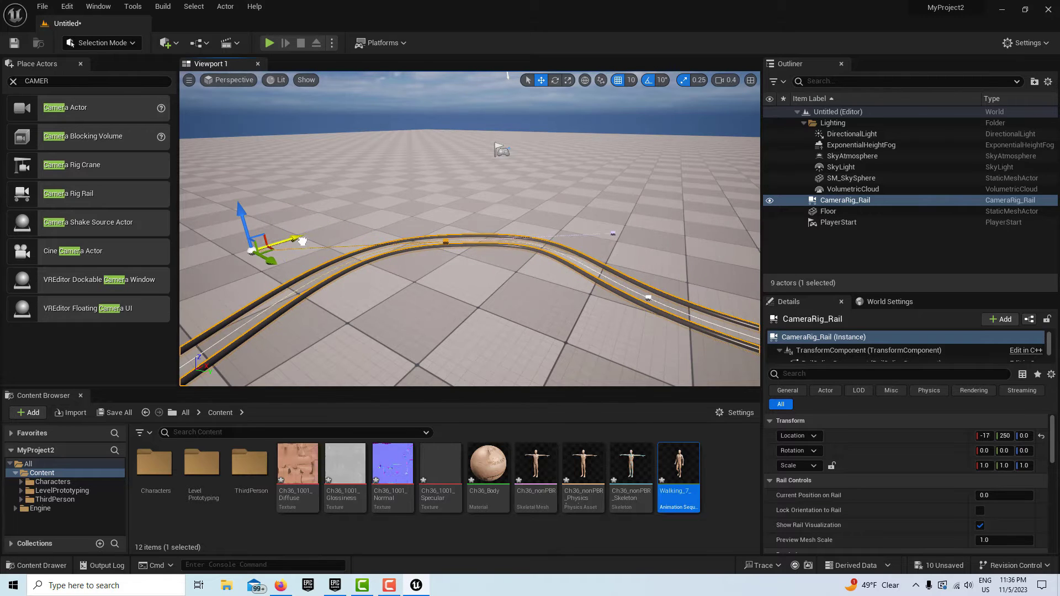
- Push the middle spline point back and shift the right spline point inward
right_click_drag(639, 337, 719, 321)
left_click(497, 299)
left_click_drag(496, 298, 494, 277)
right_click_drag(692, 331, 683, 303)
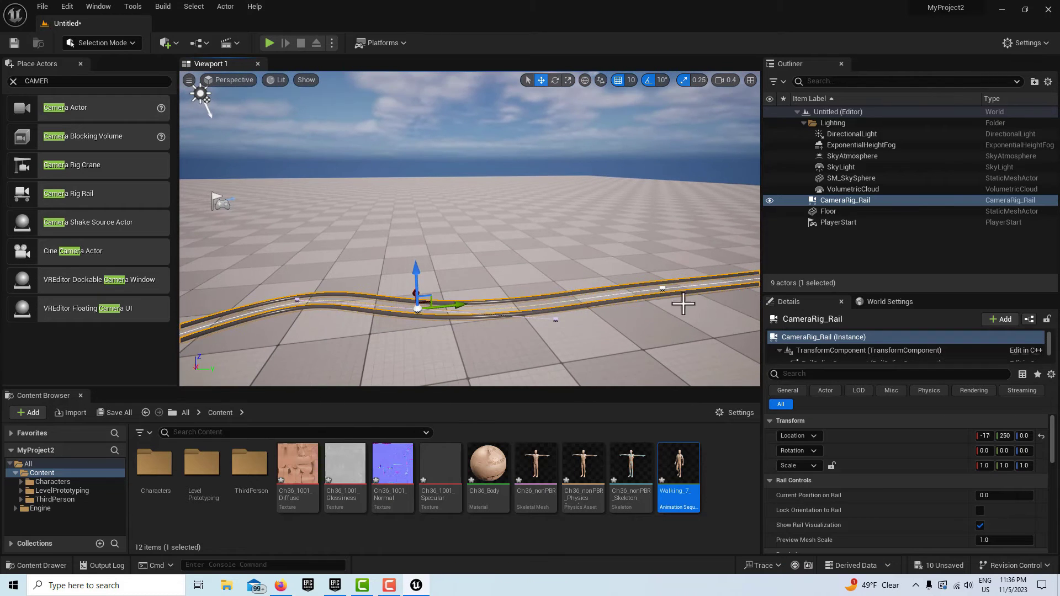
left_click(659, 283)
left_click_drag(662, 285, 631, 273)
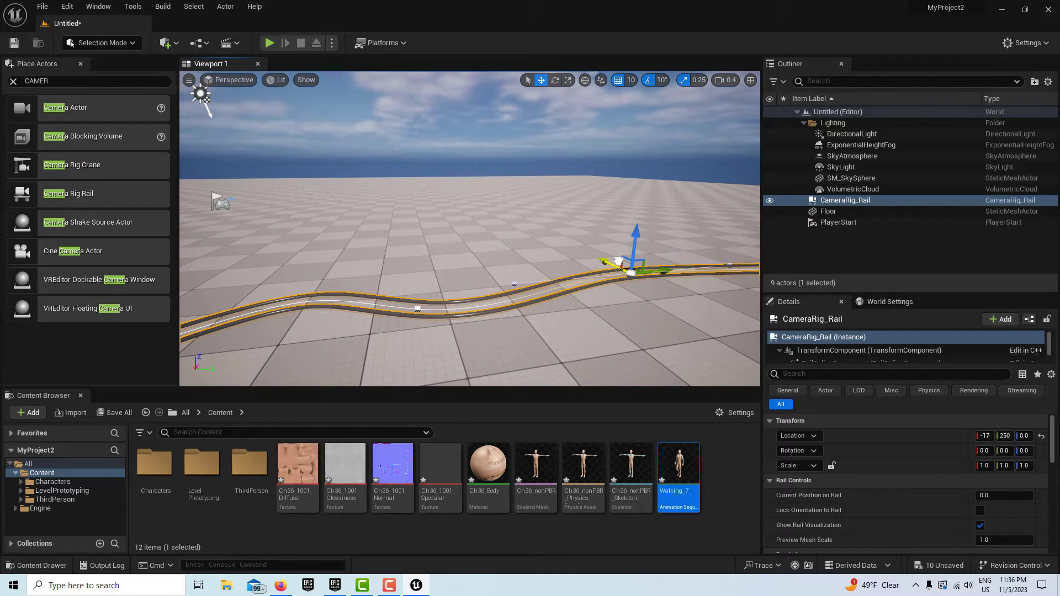
- Readjust the middle spline point, then undo an accidental rail Location reset with Ctrl+Z
left_click(418, 309)
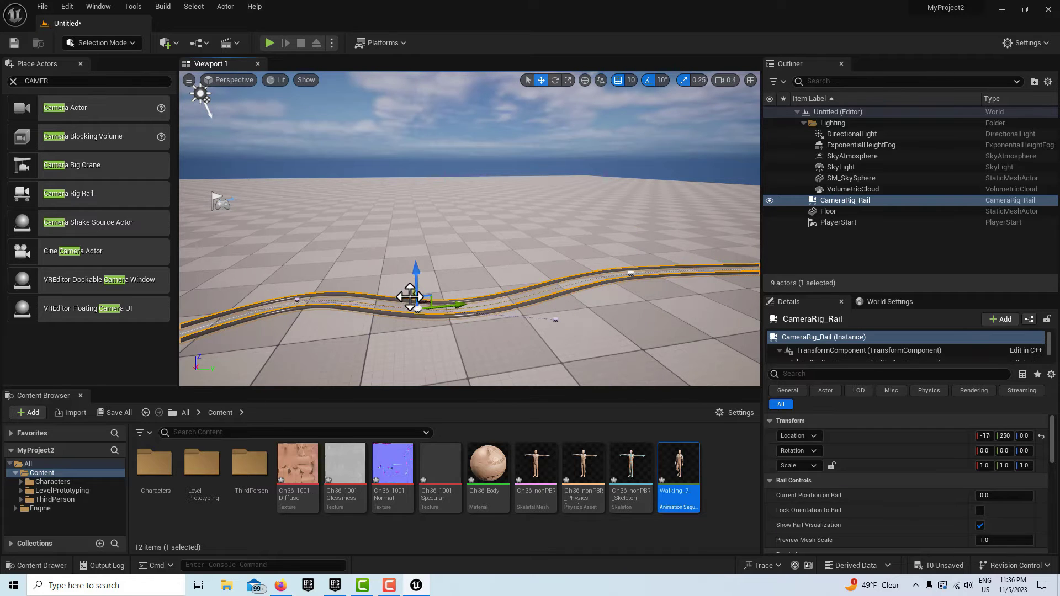
left_click_drag(413, 294, 406, 297)
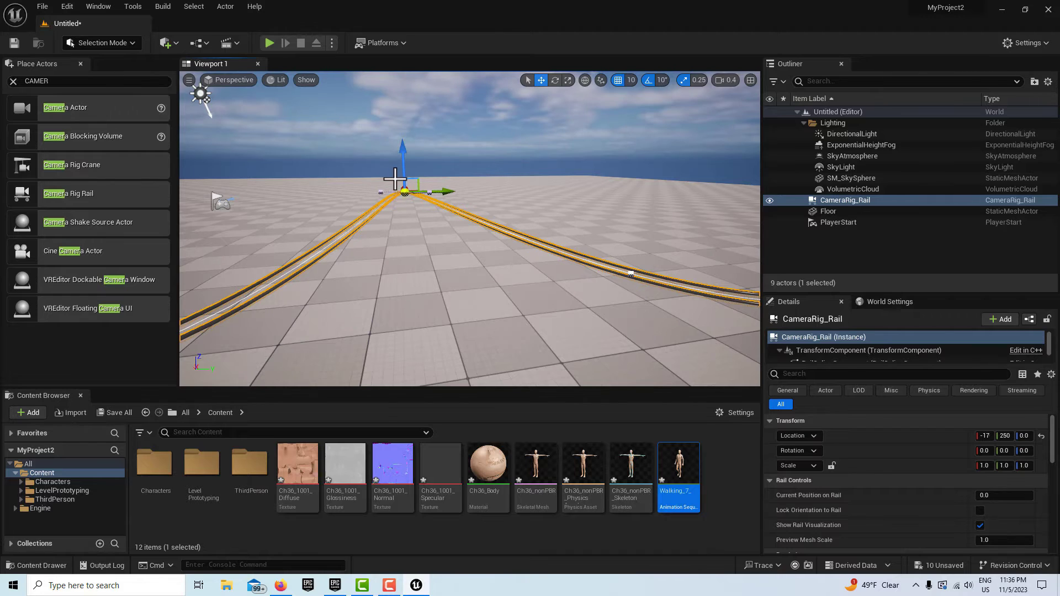
left_click_drag(407, 202, 426, 282)
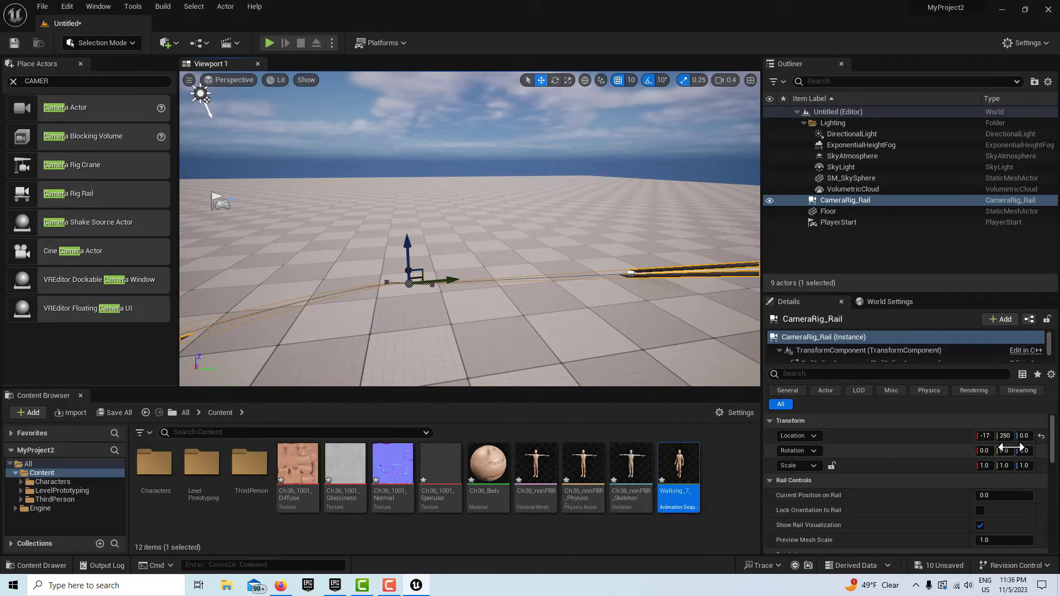
left_click(1042, 437)
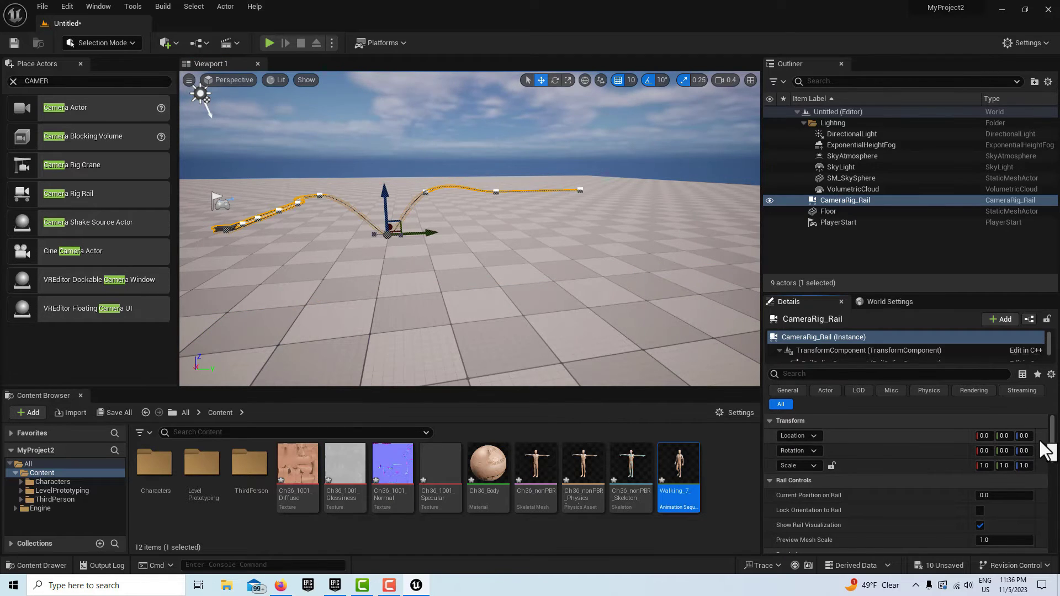
key("ctrl+z")
key("ctrl+z")
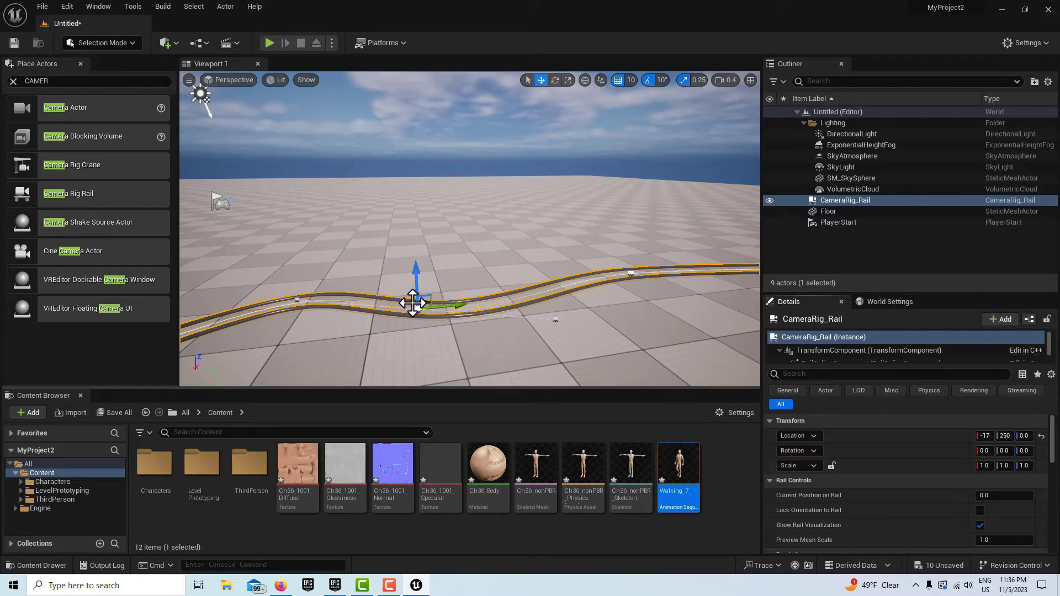
- Move a right-side spline point down-right and nudge the rail's X location
right_click_drag(563, 324, 538, 323)
left_click(603, 328)
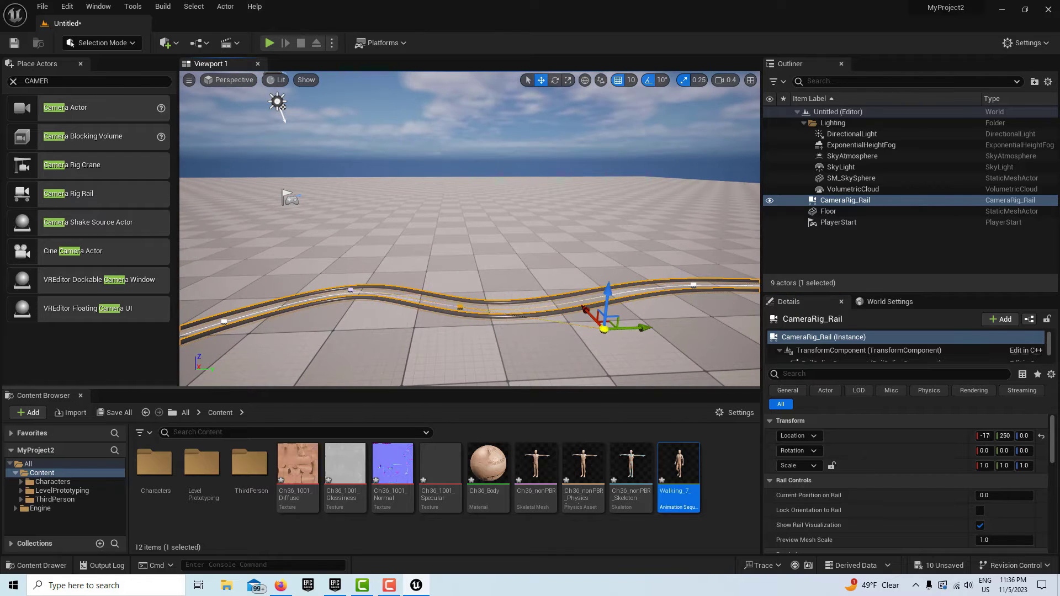
left_click_drag(590, 321, 569, 299)
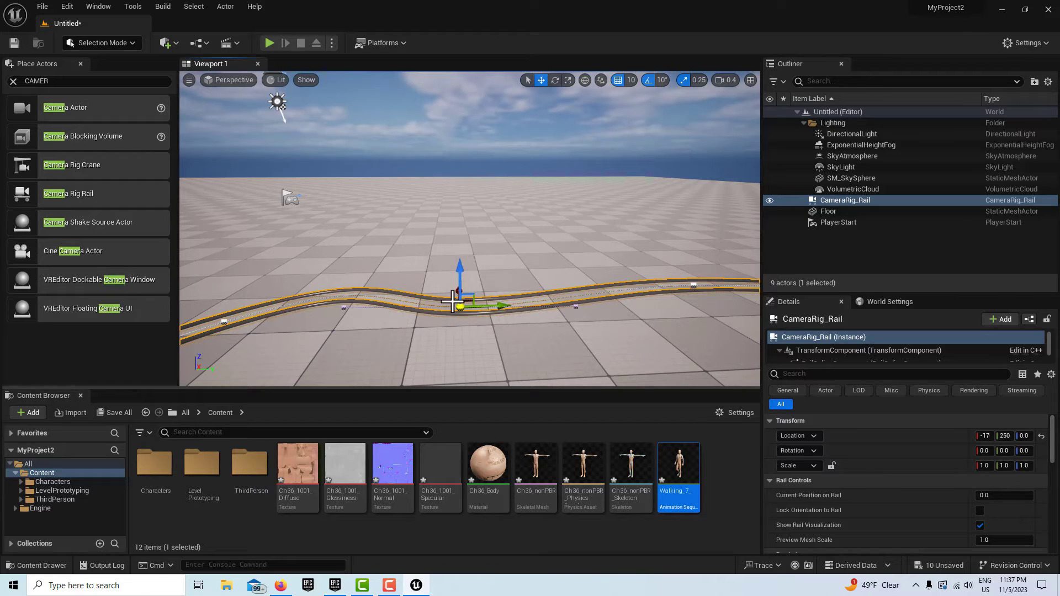
left_click_drag(985, 436, 971, 436)
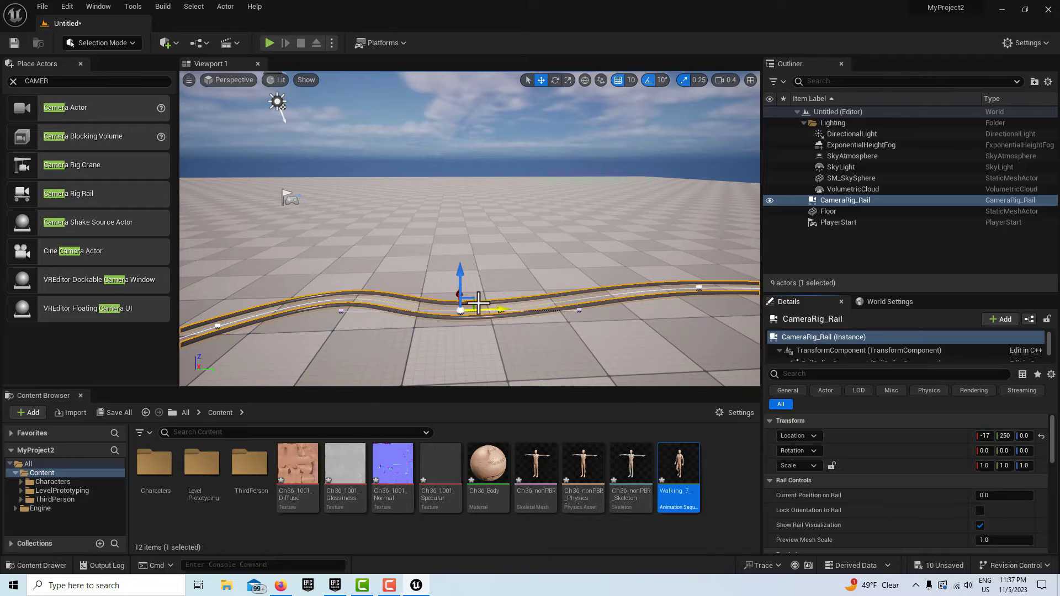
left_click(519, 287)
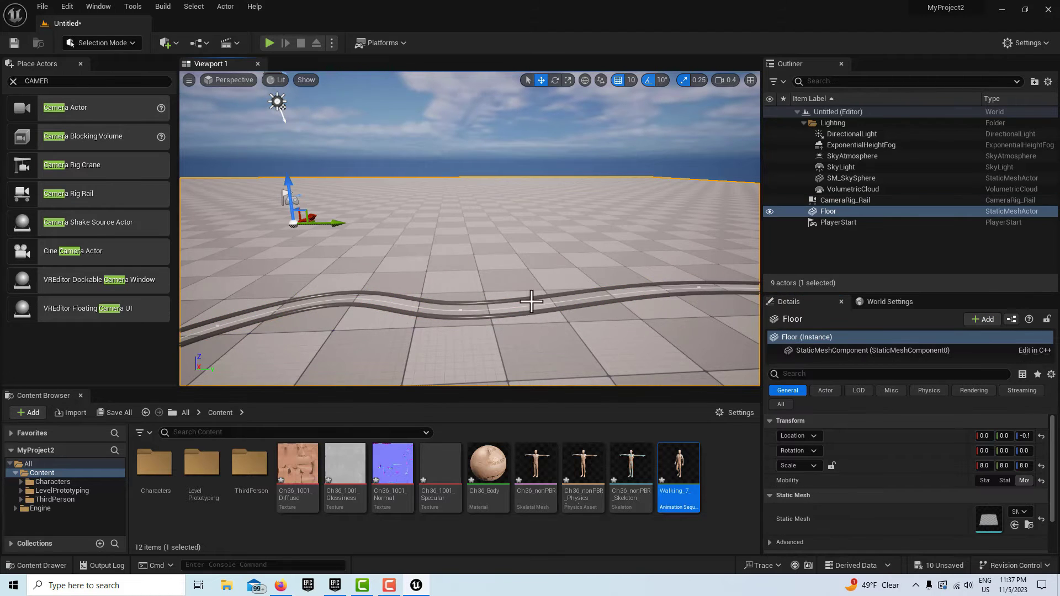
left_click(463, 310)
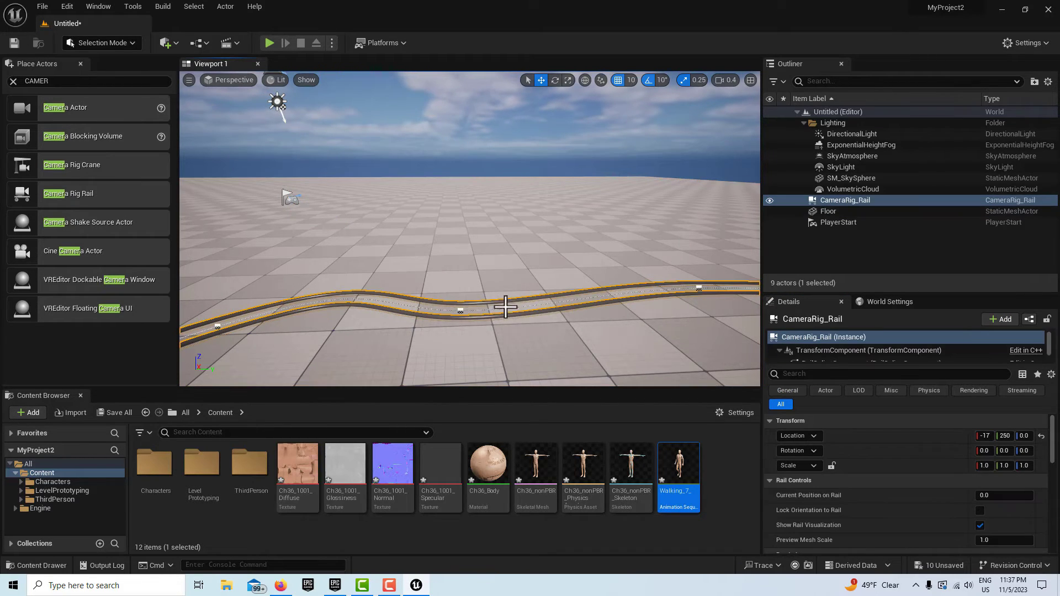
- Move the rail's end point and pull the middle spline point down
right_click_drag(519, 278, 373, 306)
right_click_drag(495, 298, 539, 332)
left_click_drag(564, 322, 616, 324)
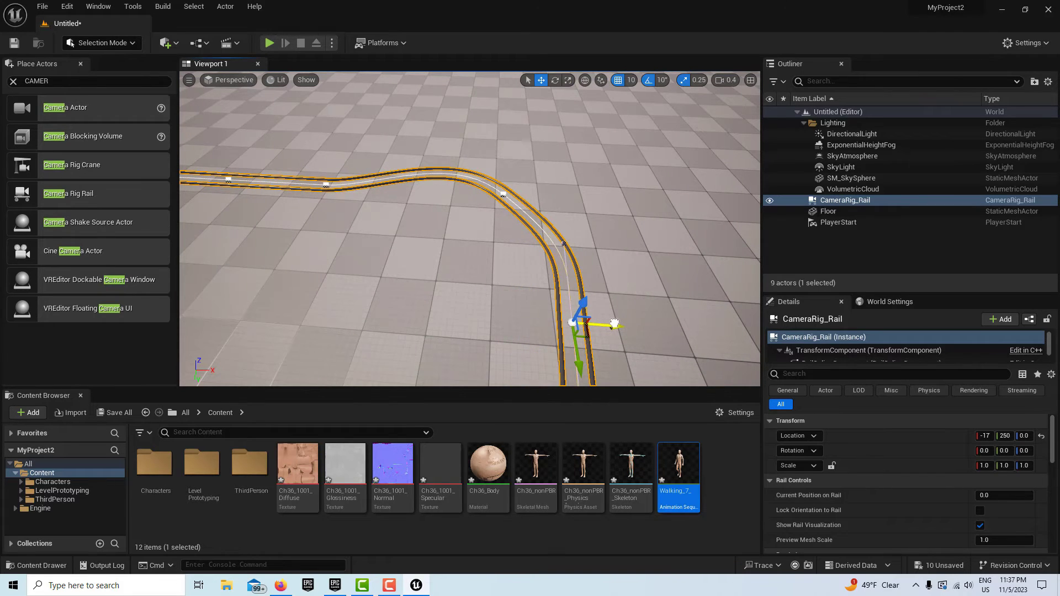
left_click(505, 193)
left_click_drag(501, 221, 507, 259)
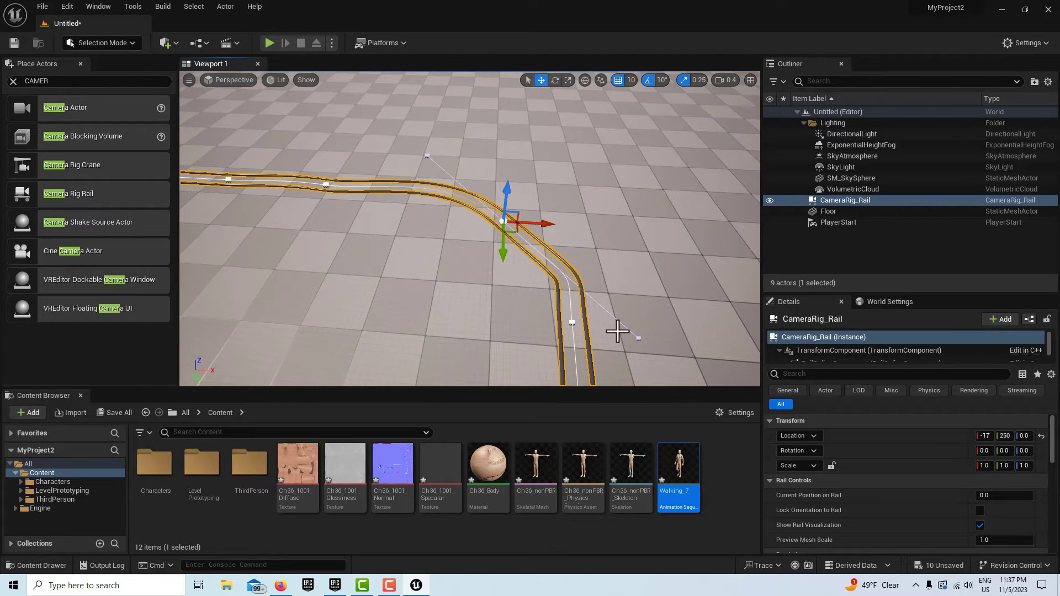
- Shift the upper bend spline point left and right to smooth the corner
left_click(571, 324)
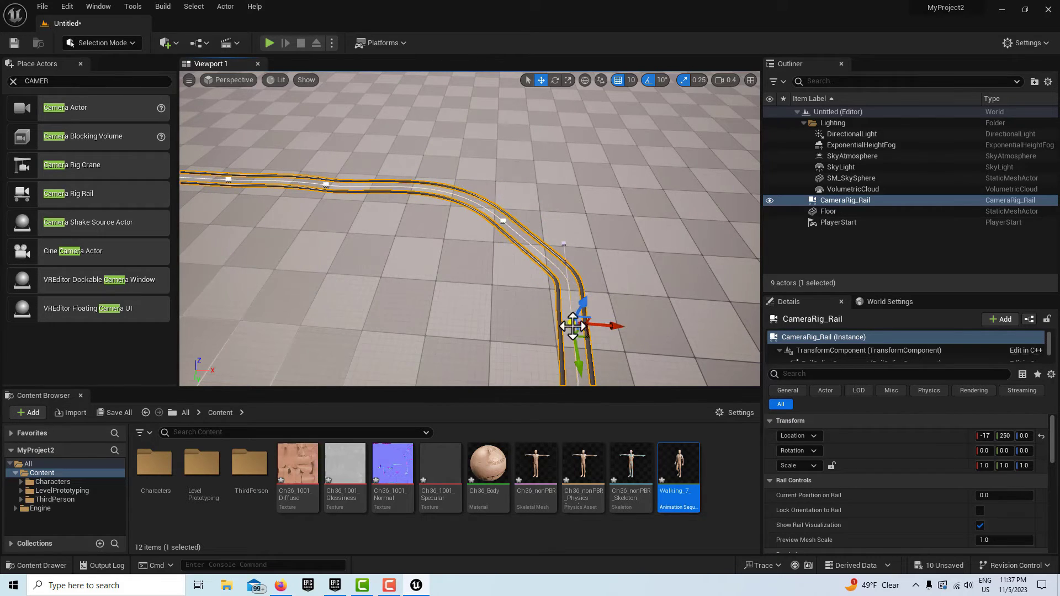
left_click(564, 242)
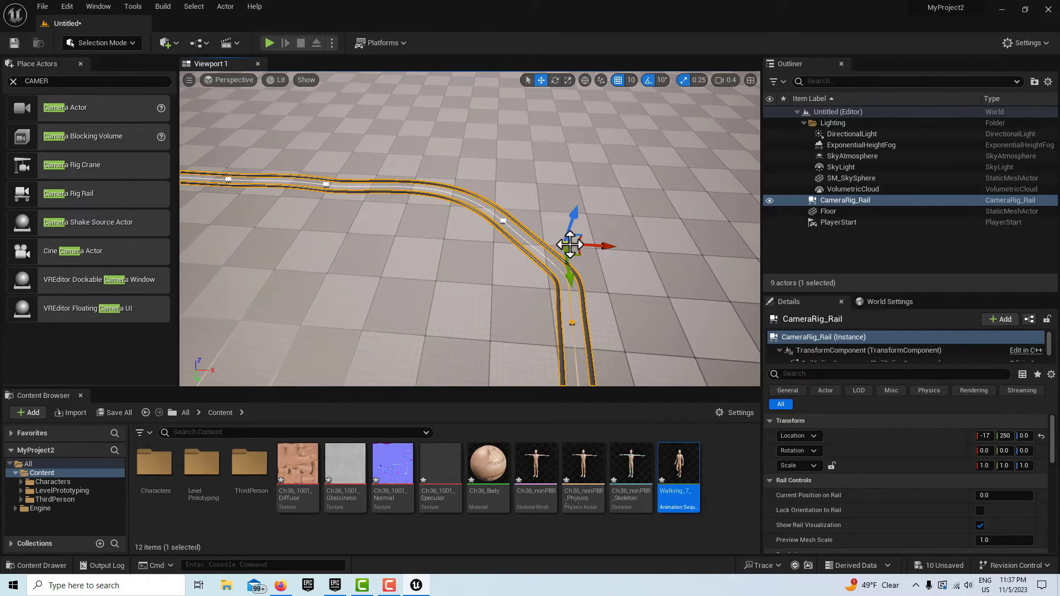
left_click_drag(598, 245, 562, 244)
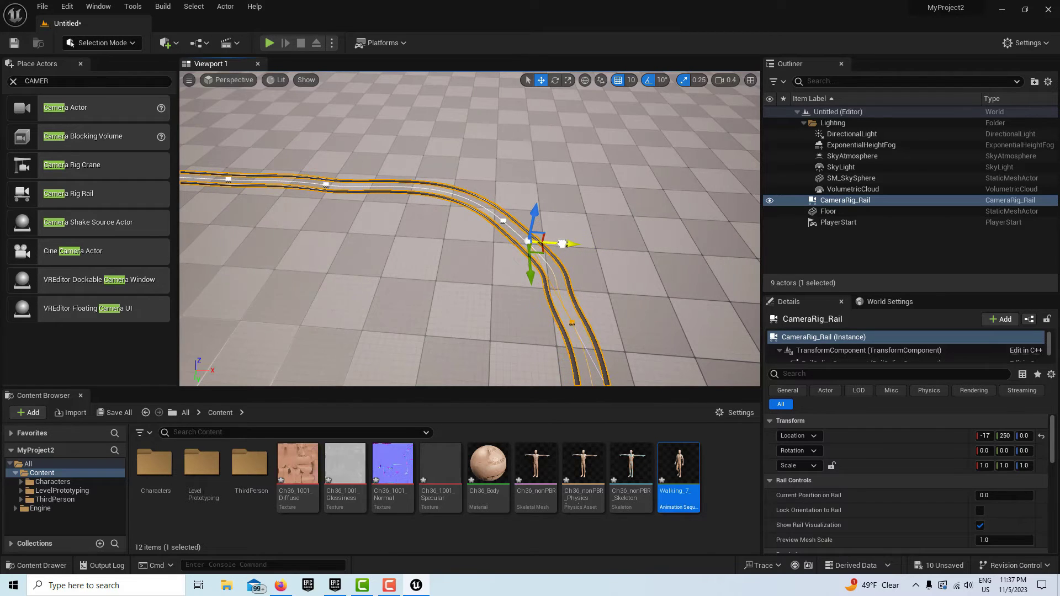
left_click_drag(532, 274, 535, 278)
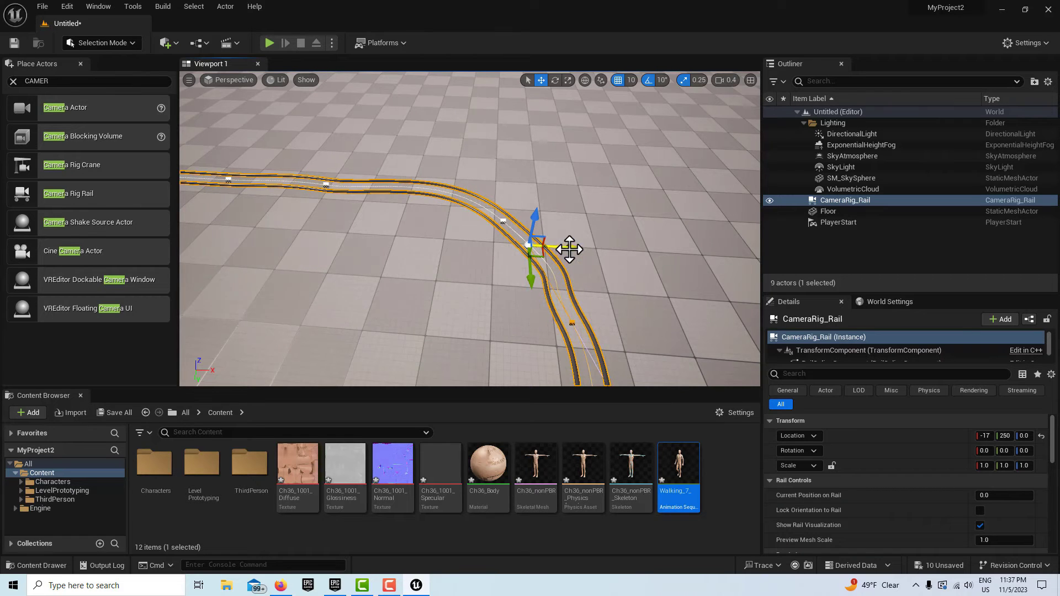
left_click_drag(572, 246, 583, 247)
scroll(619, 316, "down", 2)
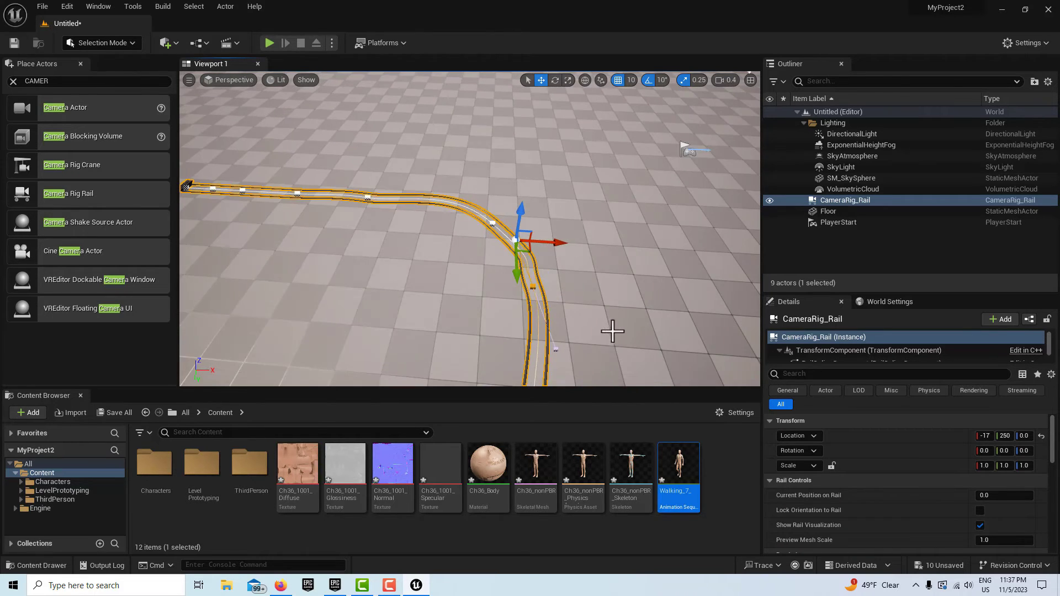
scroll(611, 331, "down", 2)
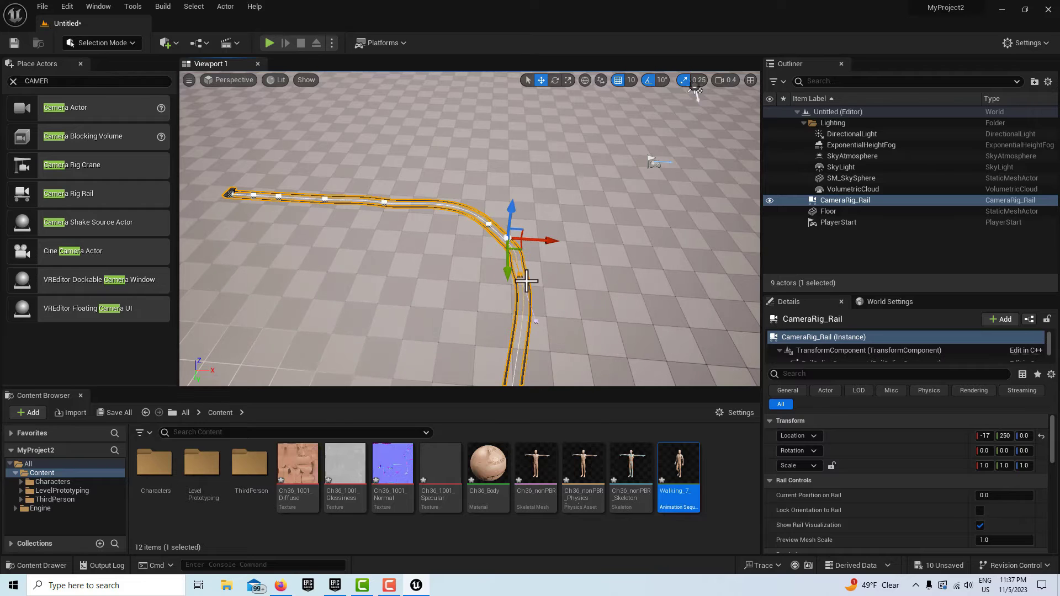
- Pull a spline point down and shift the lower section to form a wide turn
left_click_drag(522, 273, 536, 321)
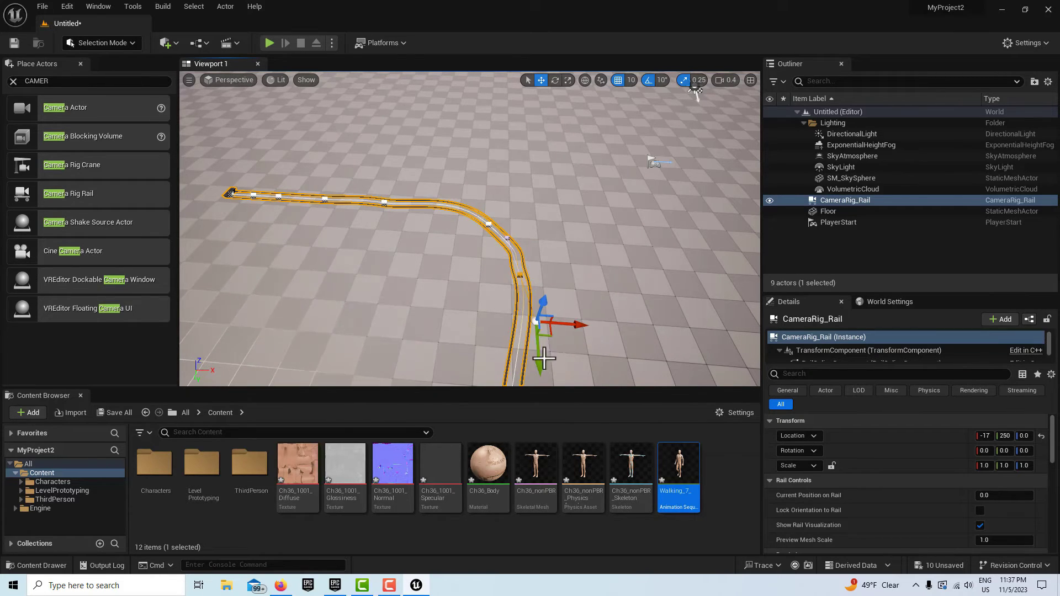
left_click_drag(572, 324, 580, 325)
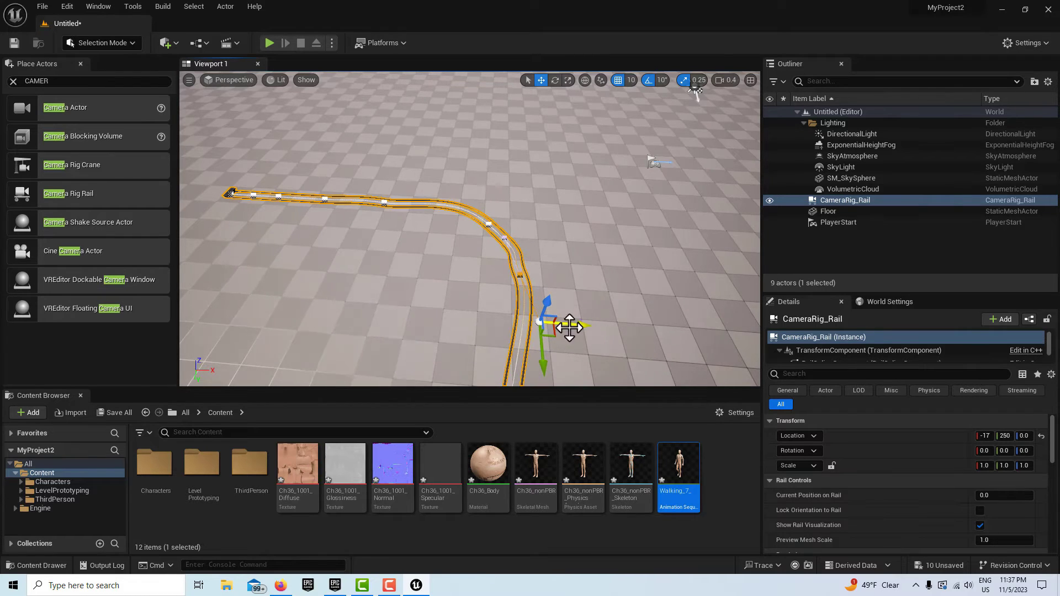
left_click_drag(552, 362, 552, 353)
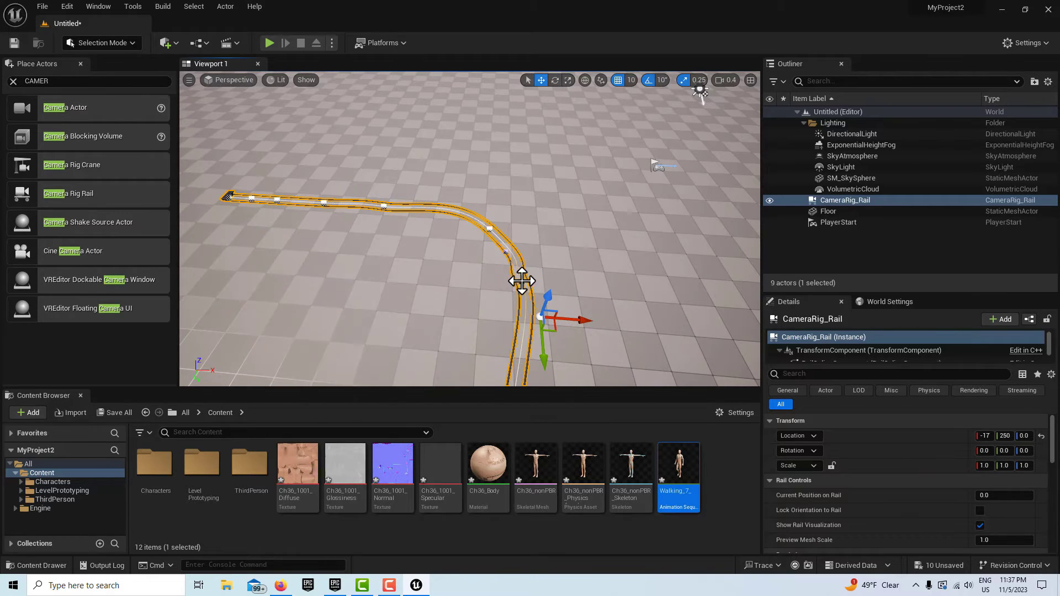
left_click_drag(571, 287, 564, 285)
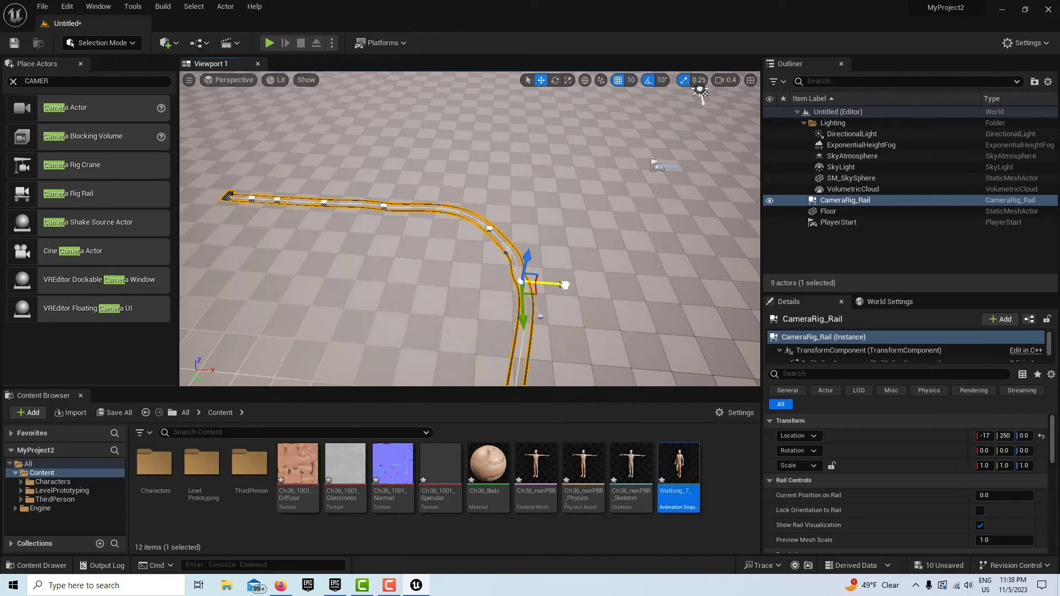
mouse_move(496, 281)
right_mouse_down()
mouse_move(476, 256)
mouse_move(506, 282)
mouse_move(482, 274)
right_mouse_up()
key("w")
key("a")
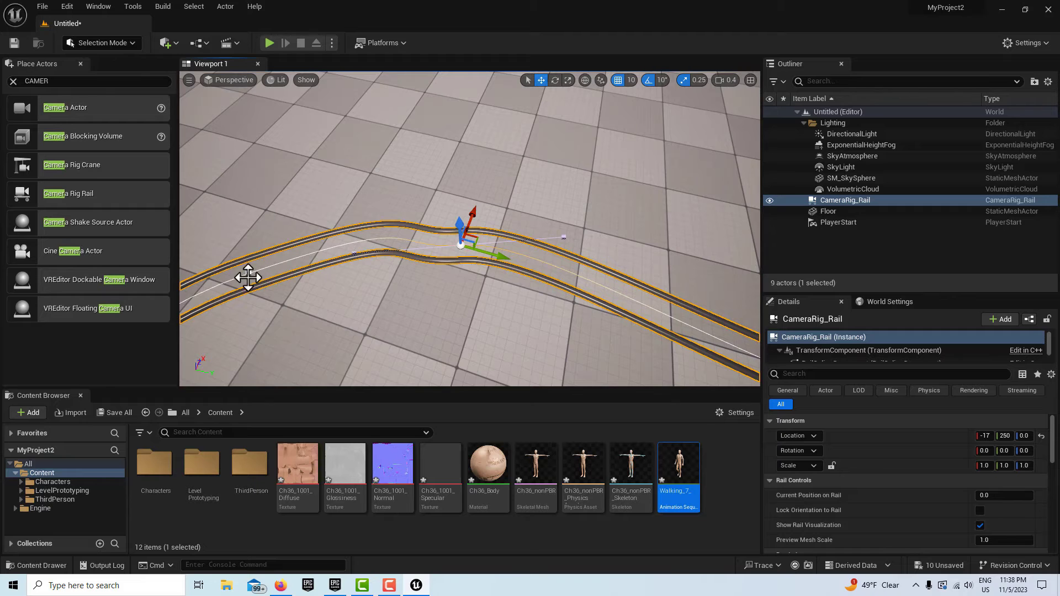
- Select another rail spline point and raise it slightly to refine the bend
left_click(248, 273)
mouse_move(493, 188)
right_mouse_down()
mouse_move(479, 188)
mouse_move(505, 186)
right_mouse_up()
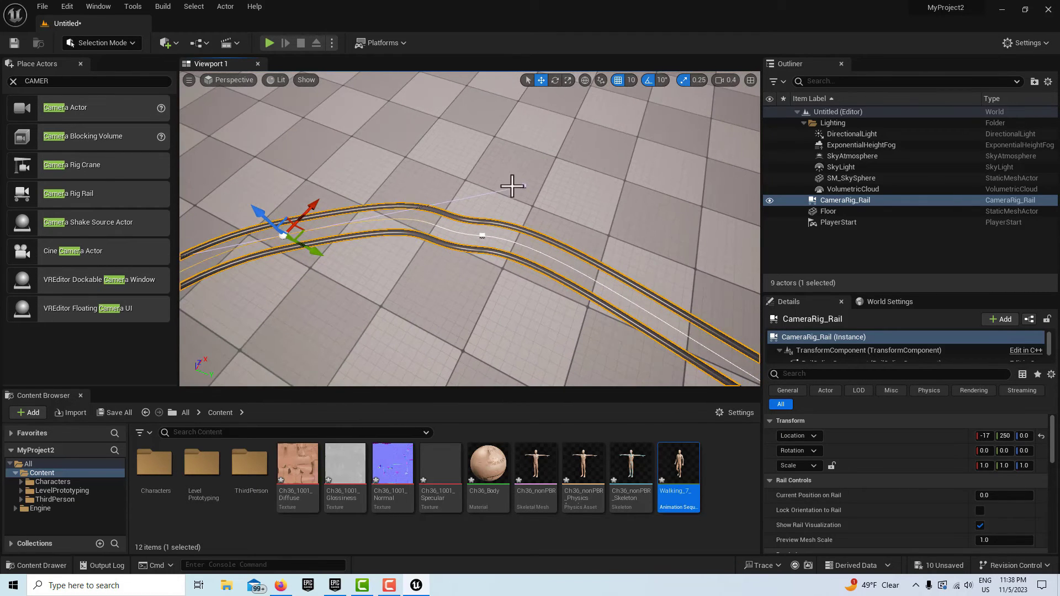
left_click(523, 185)
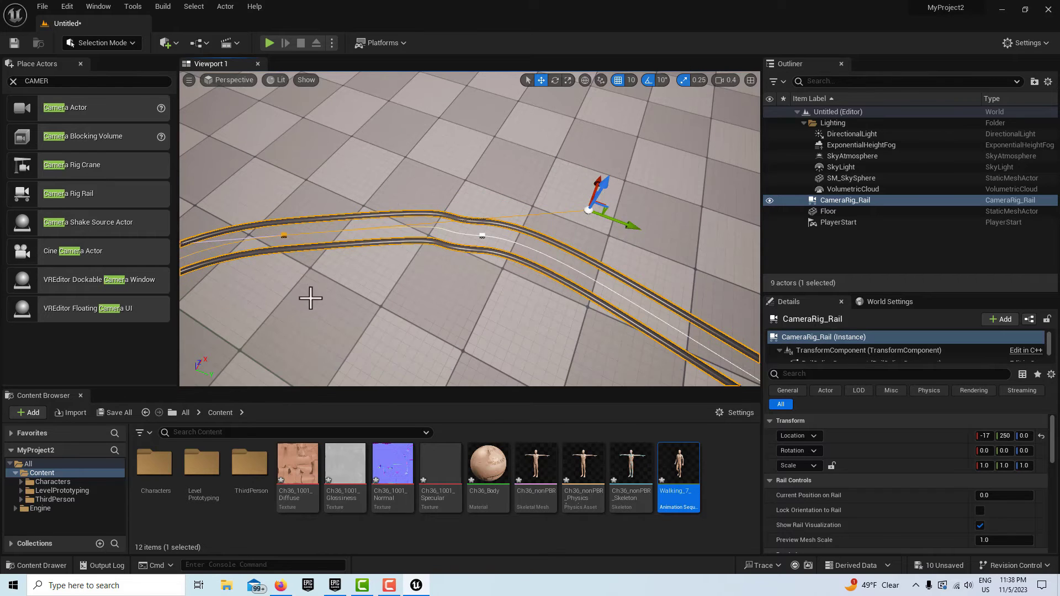
scroll(310, 298, "down", 3)
scroll(305, 314, "down", 2)
scroll(304, 321, "up", 5)
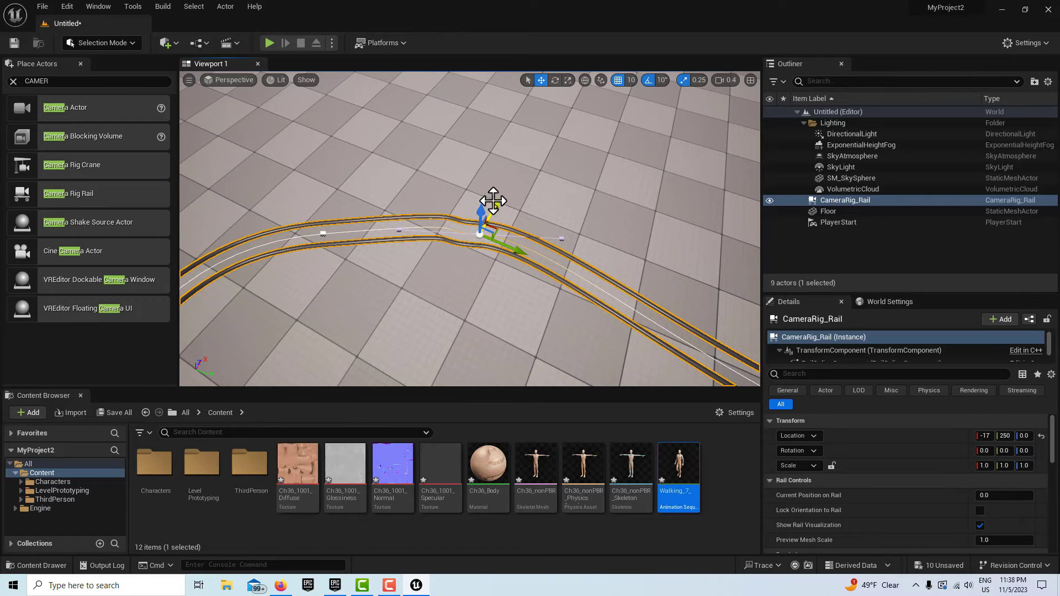
left_click_drag(493, 200, 497, 199)
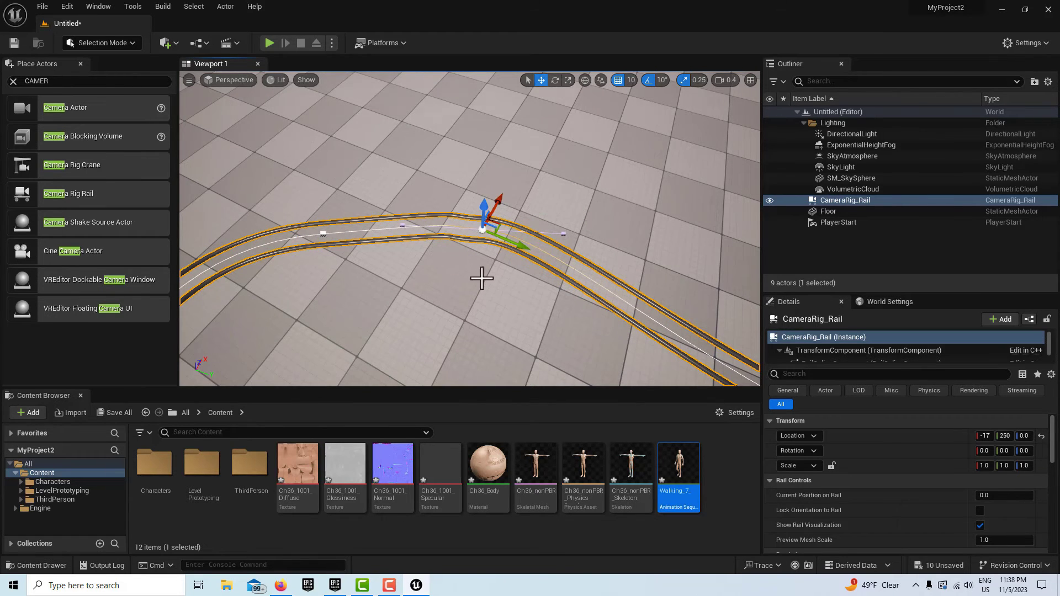
scroll(485, 282, "down", 3)
- Frame the whole camera rig rail with F and level the view along it
right_click_drag(533, 322, 701, 292)
right_click_drag(530, 299, 515, 327)
right_click_drag(464, 284, 467, 292)
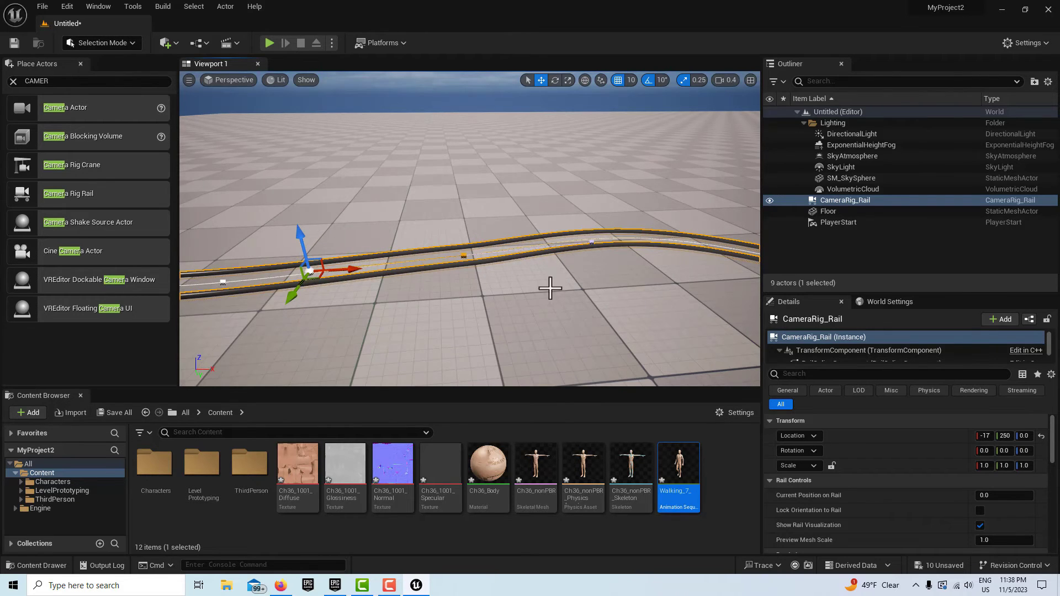
key("f")
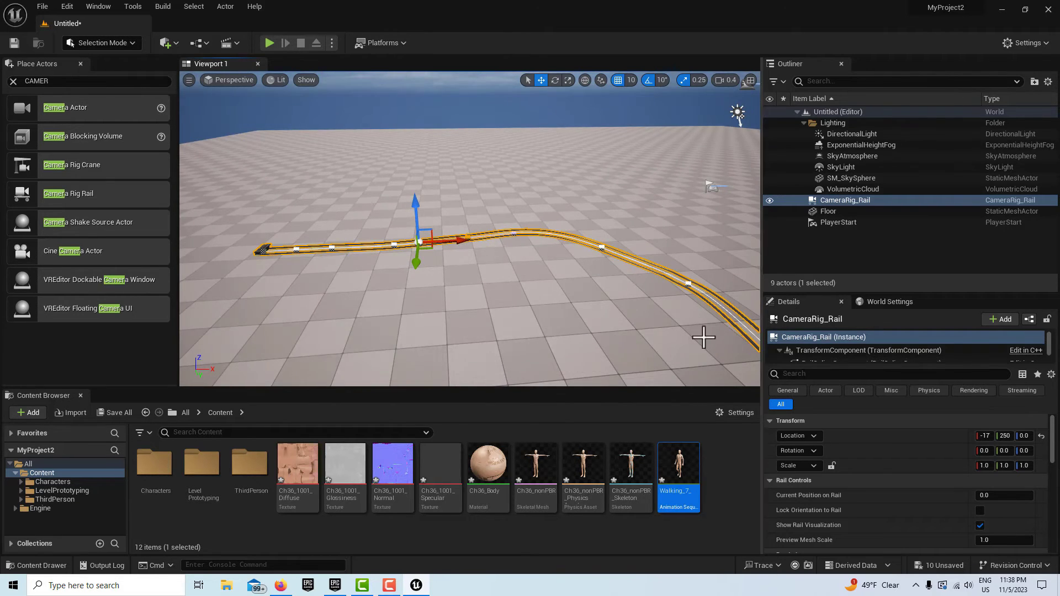
scroll(674, 326, "down", 3)
right_click_drag(679, 353, 756, 326)
right_click_drag(757, 369, 680, 353)
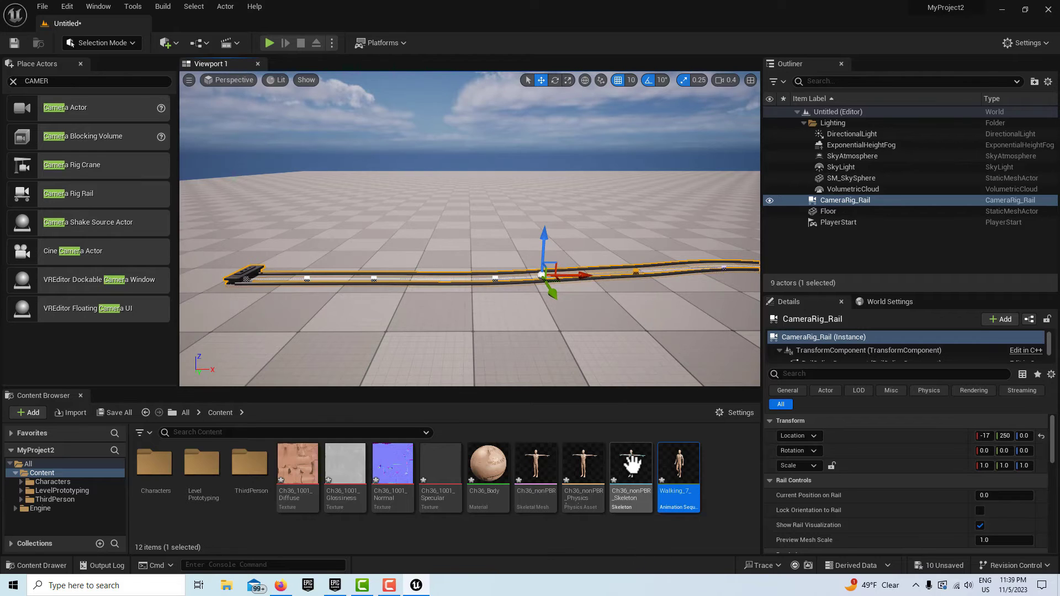
- Place Ch36_nonPBR_Skeleton in the level, parent it to CameraRig_Rail, and reset its Location
left_click_drag(630, 463, 370, 340)
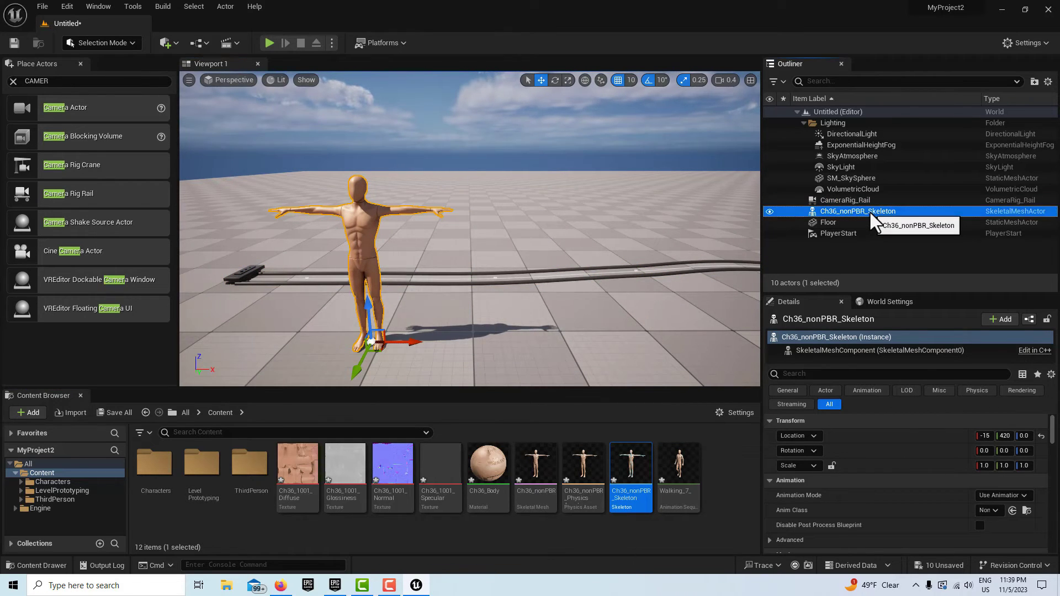
left_click_drag(868, 210, 865, 200)
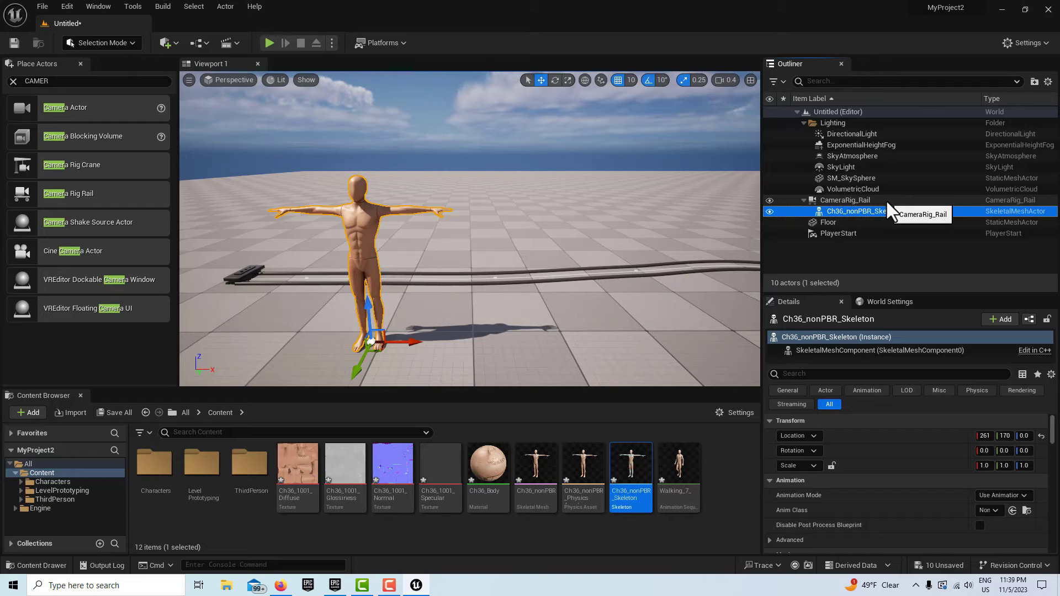
left_click(1041, 436)
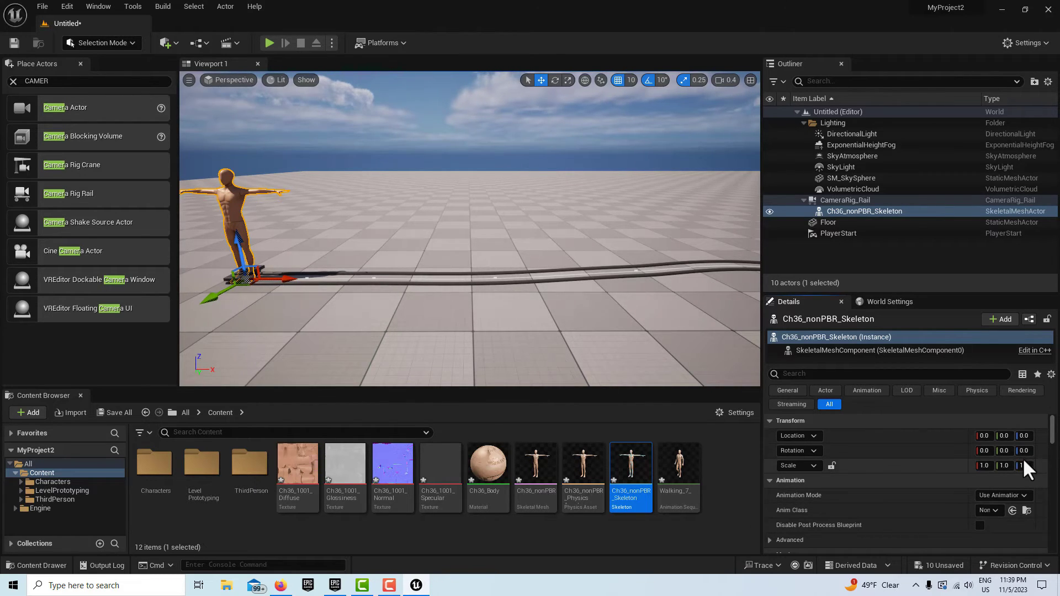
- Set the character's Z rotation to 270 degrees
left_click_drag(1027, 452, 1051, 452)
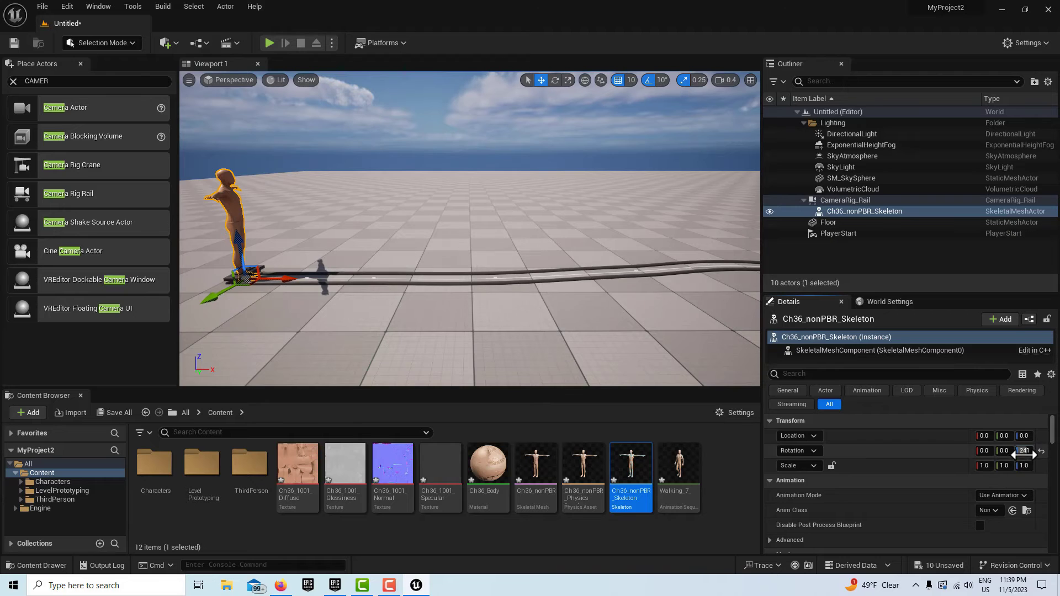
left_click_drag(761, 378, 613, 374)
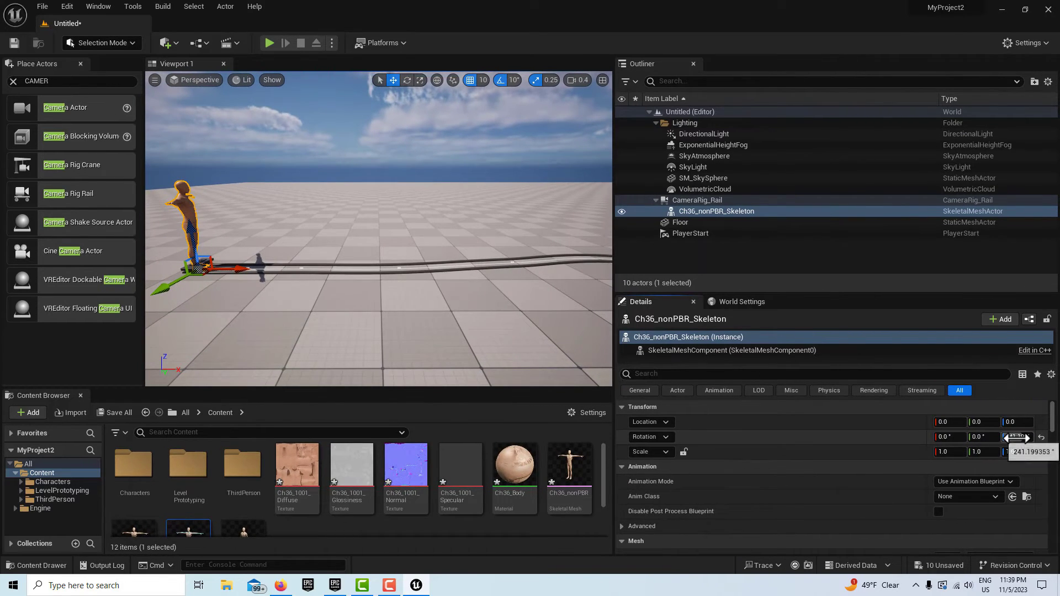
left_click(1016, 439)
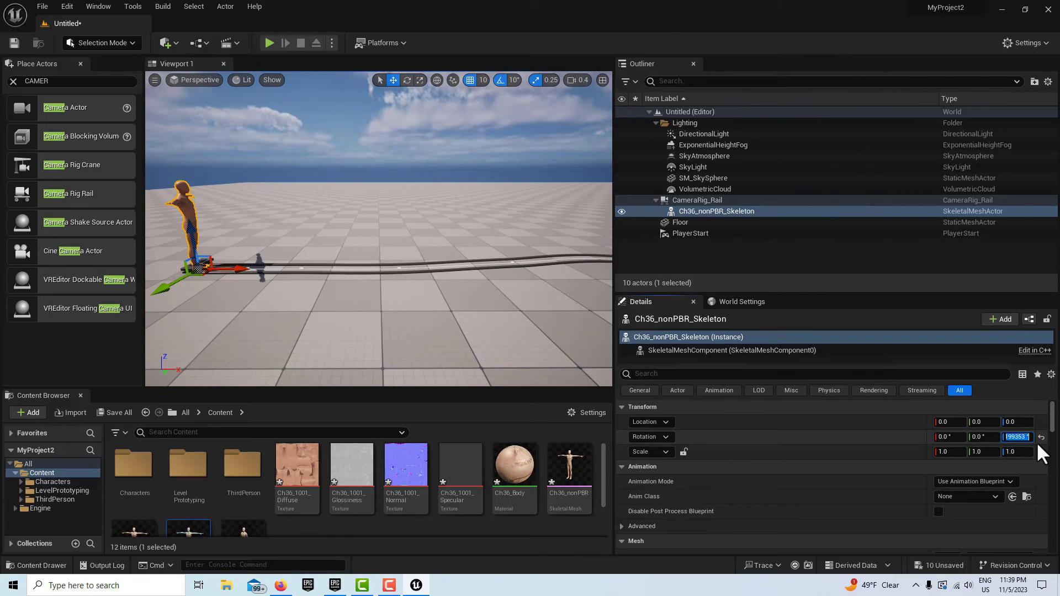
type("270")
key("Return")
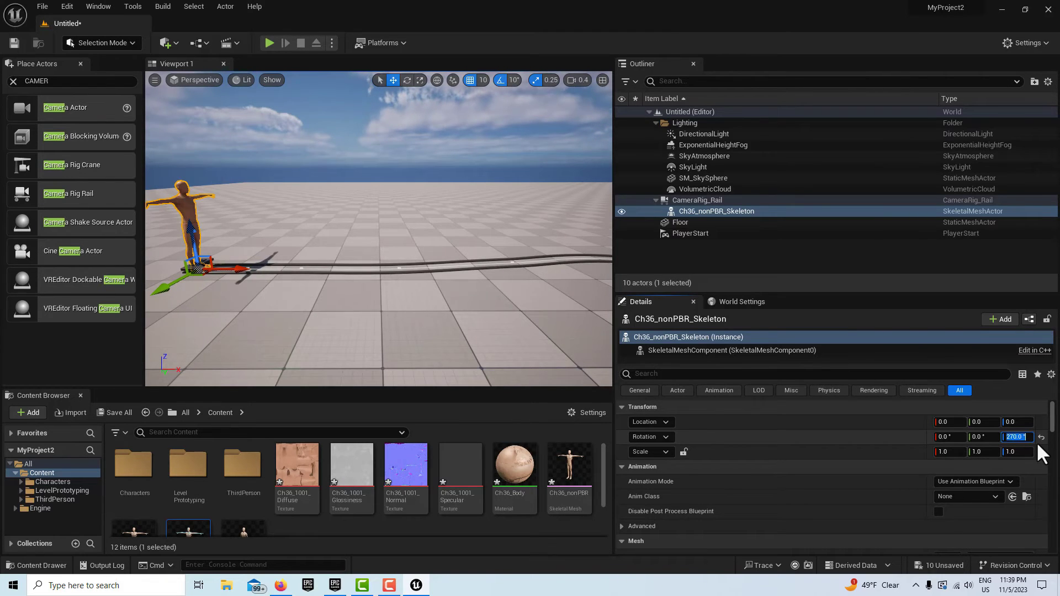
left_click(715, 199)
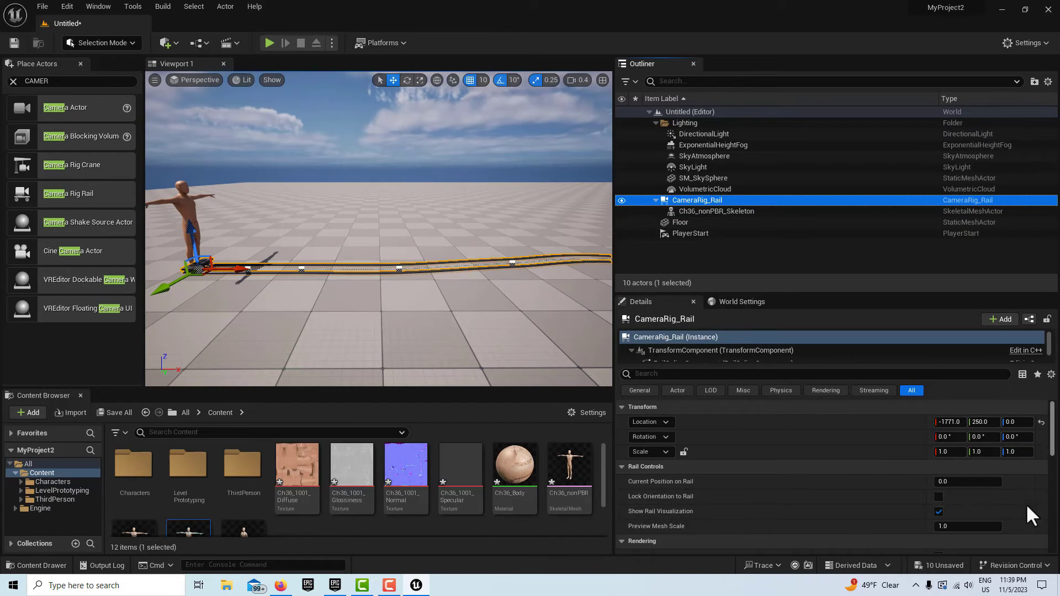
- Enable Lock Orientation to Rail and view the character at the rail's start
left_click(937, 496)
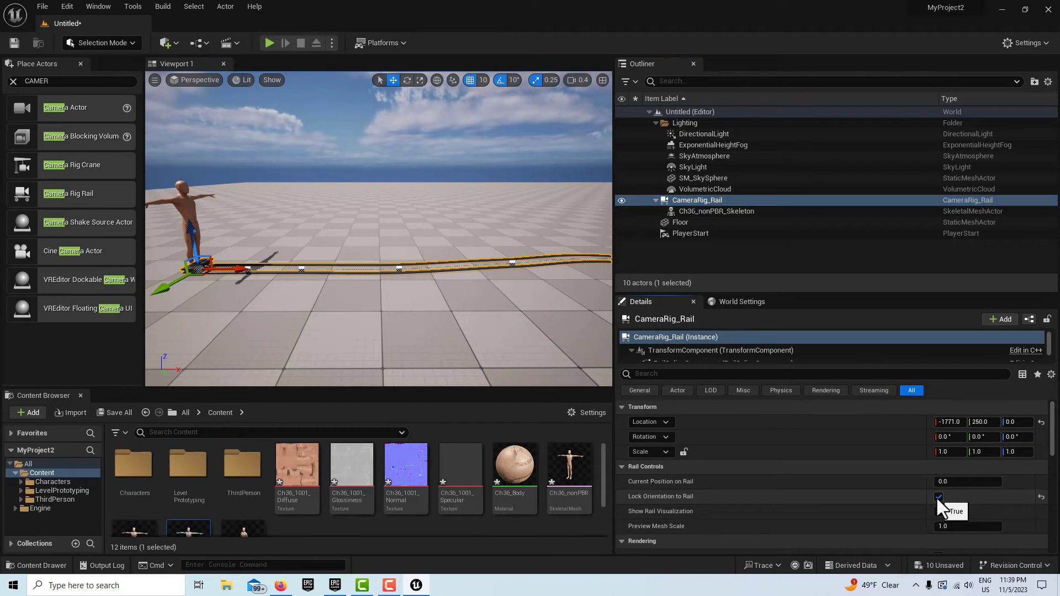
left_click_drag(438, 303, 446, 342)
right_click_drag(470, 317, 392, 381)
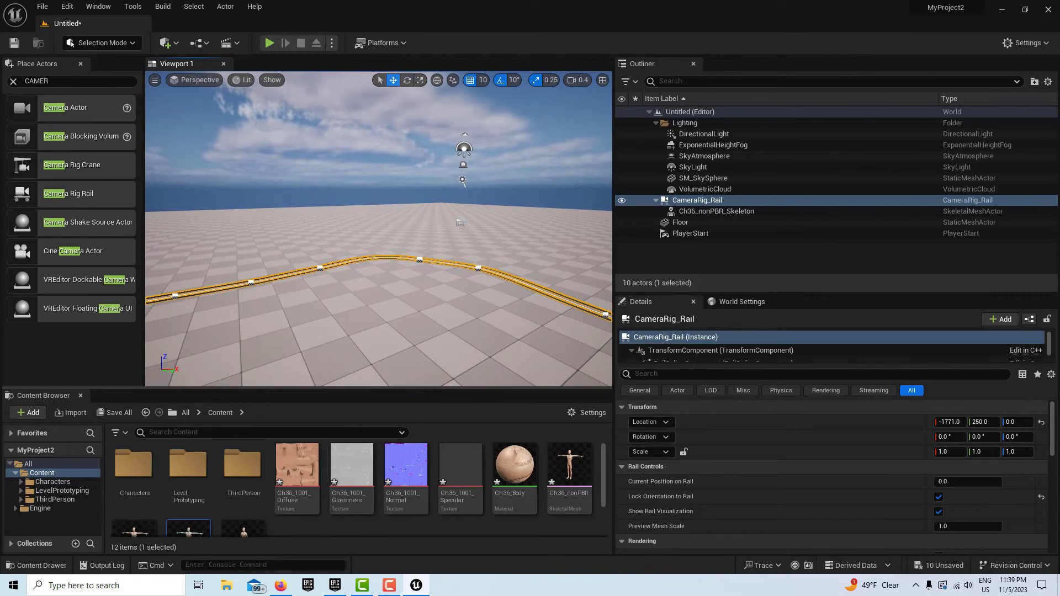
left_click_drag(393, 388, 393, 300)
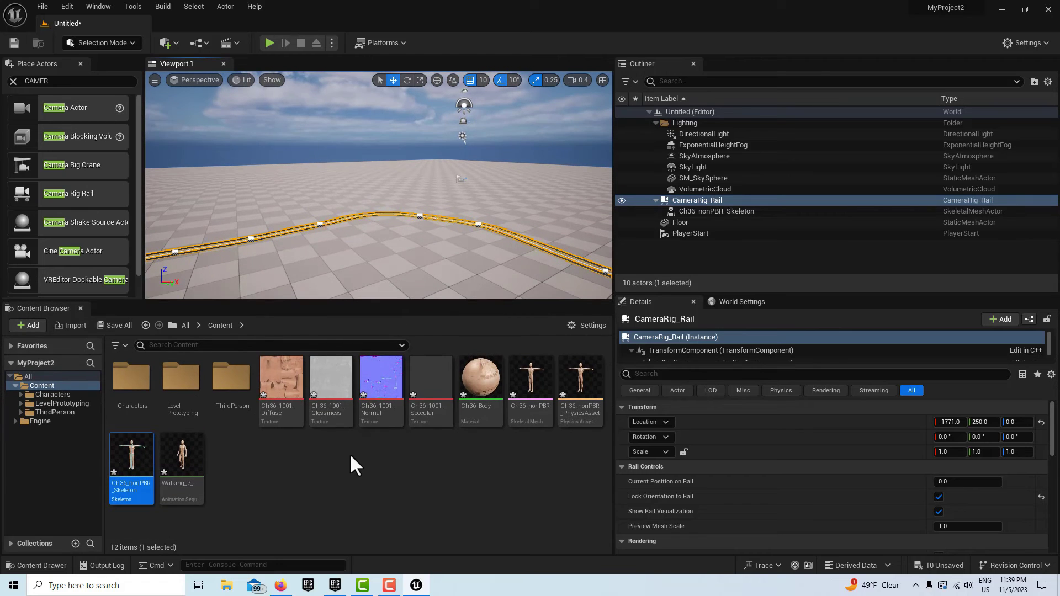
scroll(358, 256, "down", 3)
right_click_drag(359, 256, 331, 259)
right_click_drag(379, 186, 381, 219)
key("w")
key("s")
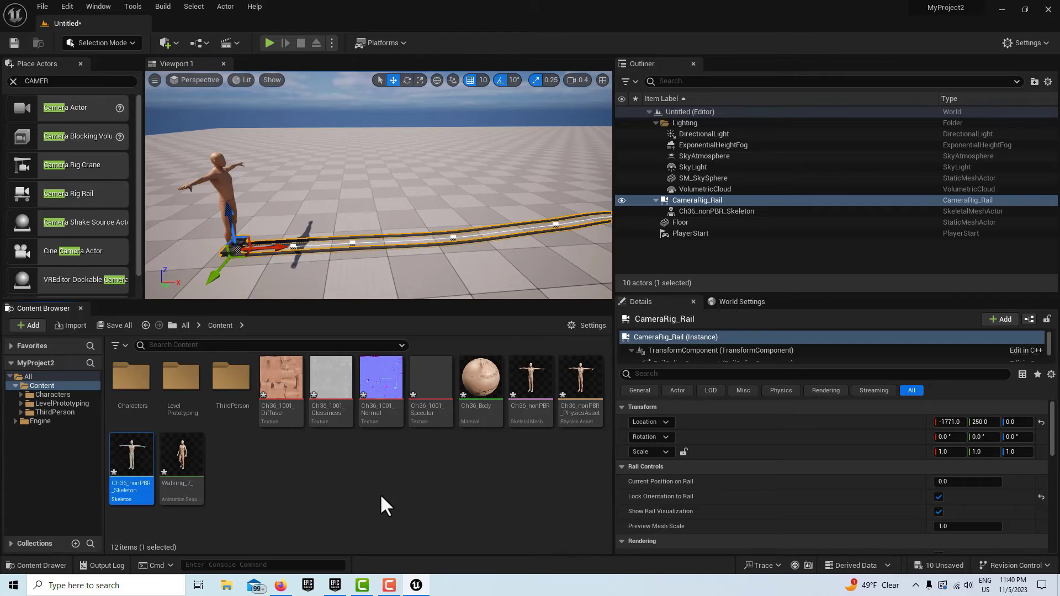
- Create a new Level Sequence asset and open it in Sequencer
right_click(381, 496)
mouse_move(451, 326)
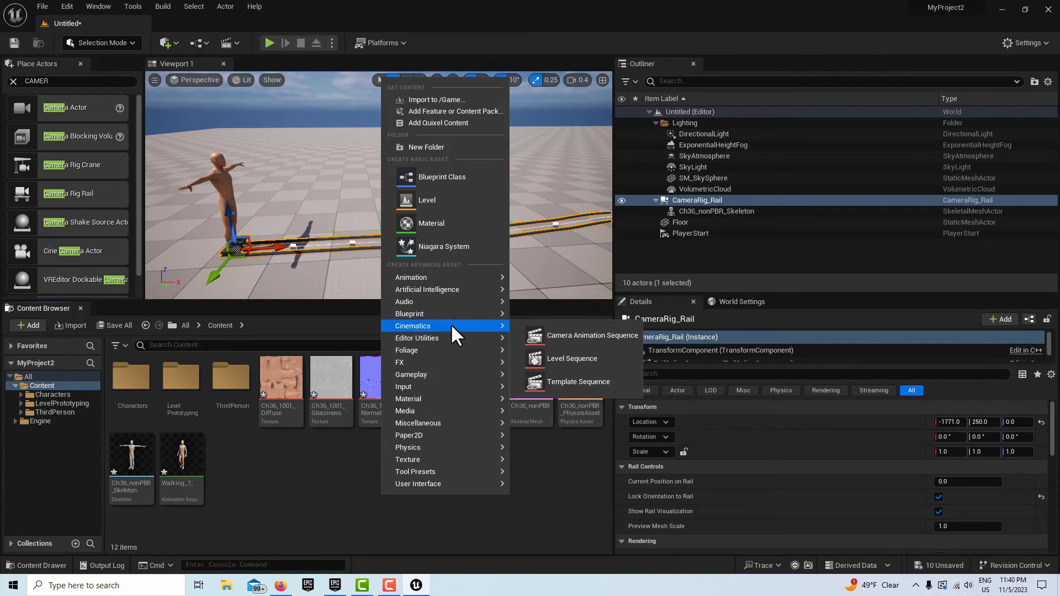
left_click(568, 358)
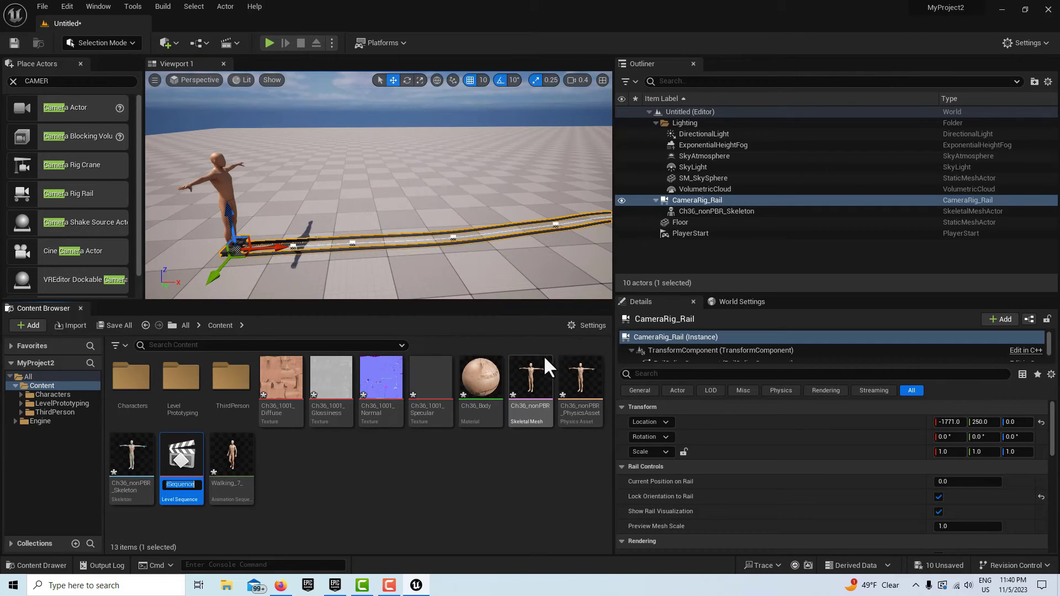
double_click(187, 458)
- Add CameraRig_Rail and Ch36_nonPBR_Skeleton to the sequence as actor tracks
left_click(22, 343)
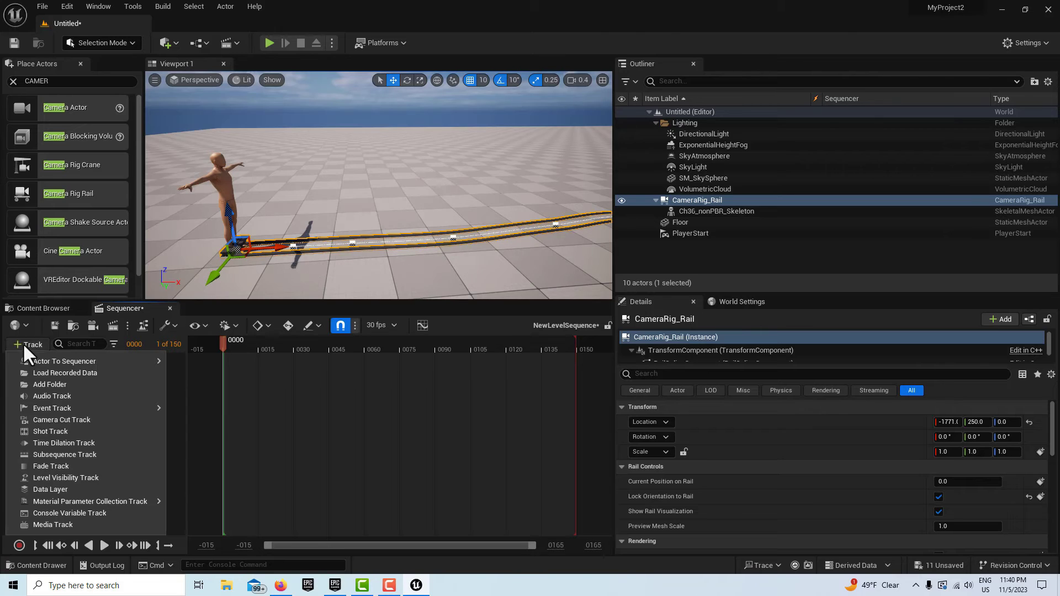
mouse_move(33, 361)
left_click(247, 366)
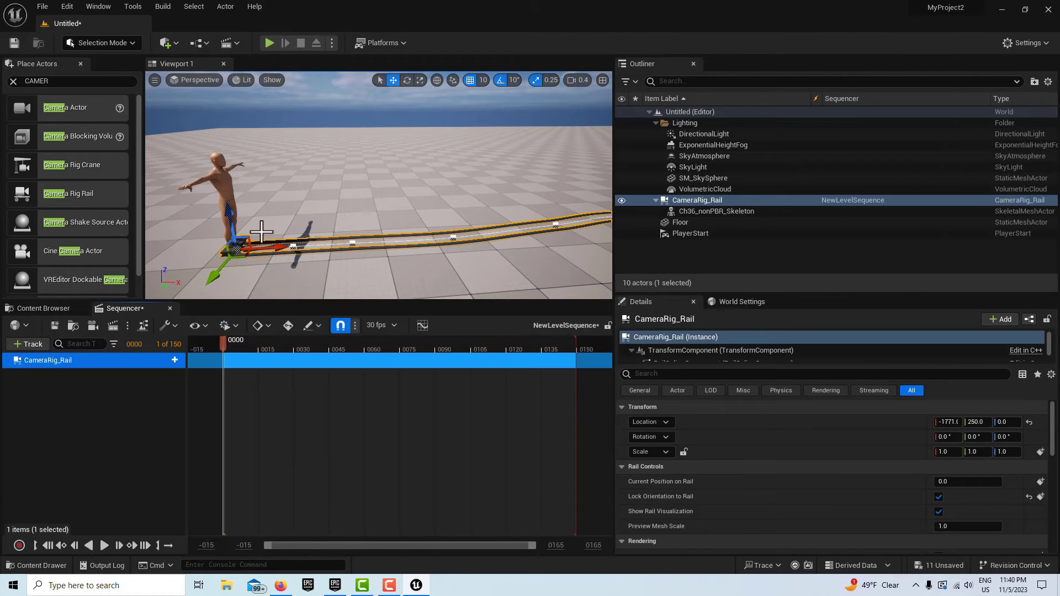
left_click(224, 186)
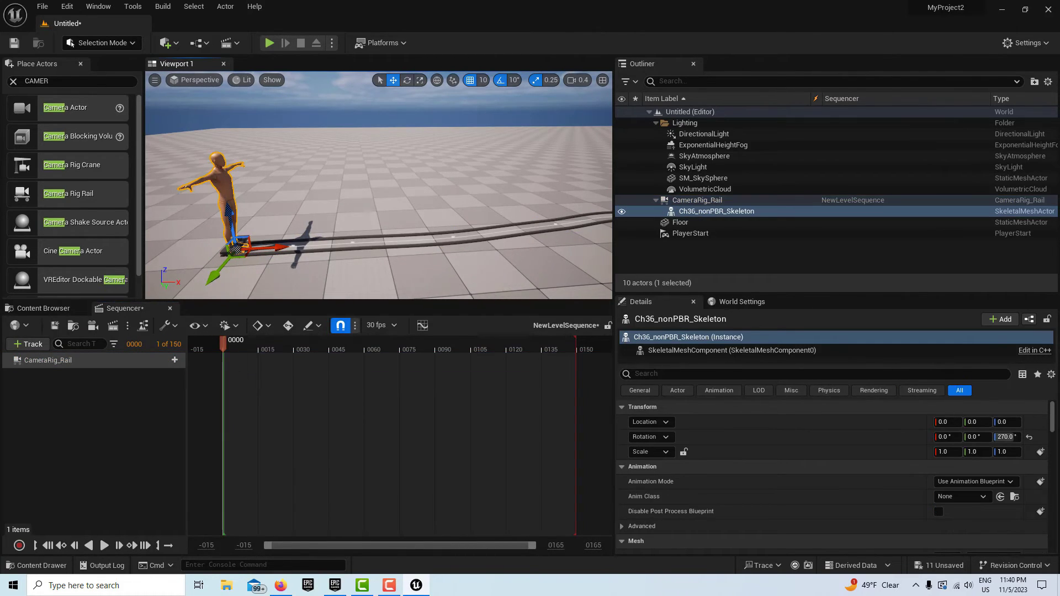
left_click(28, 345)
mouse_move(52, 355)
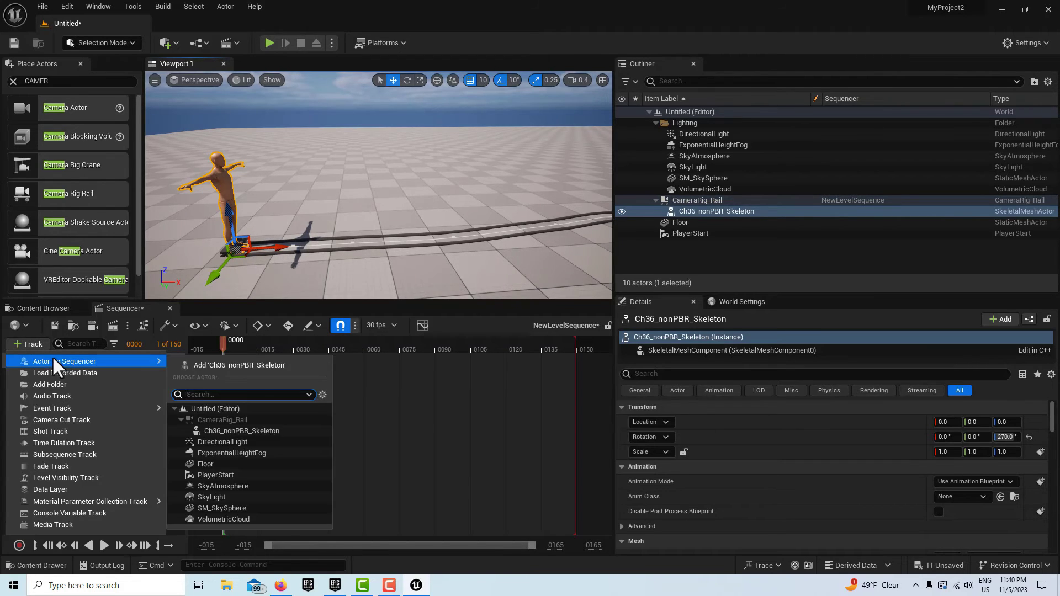
left_click(232, 365)
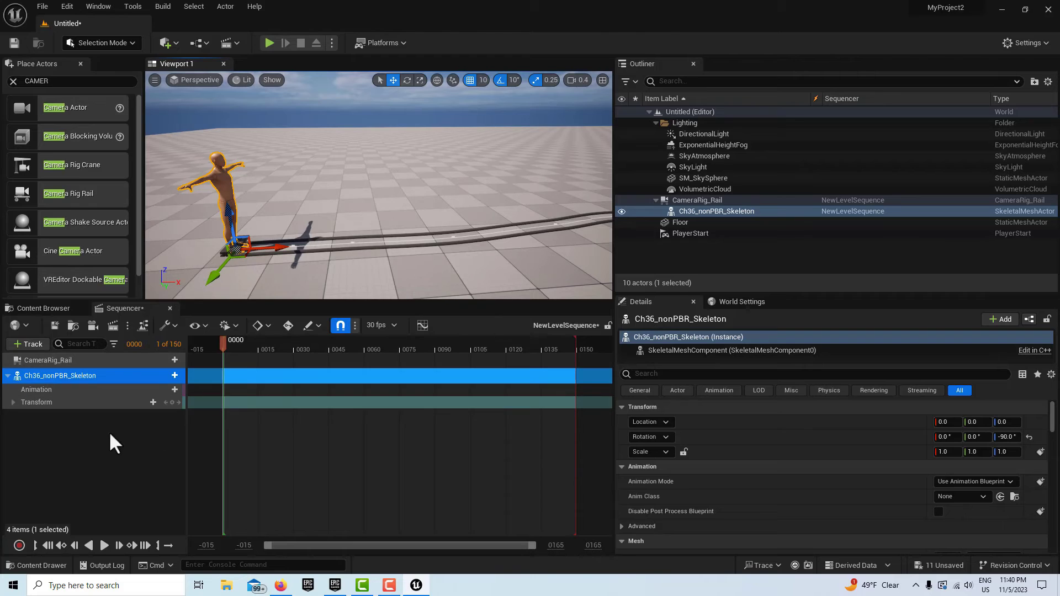
left_click(28, 358)
left_click(175, 360)
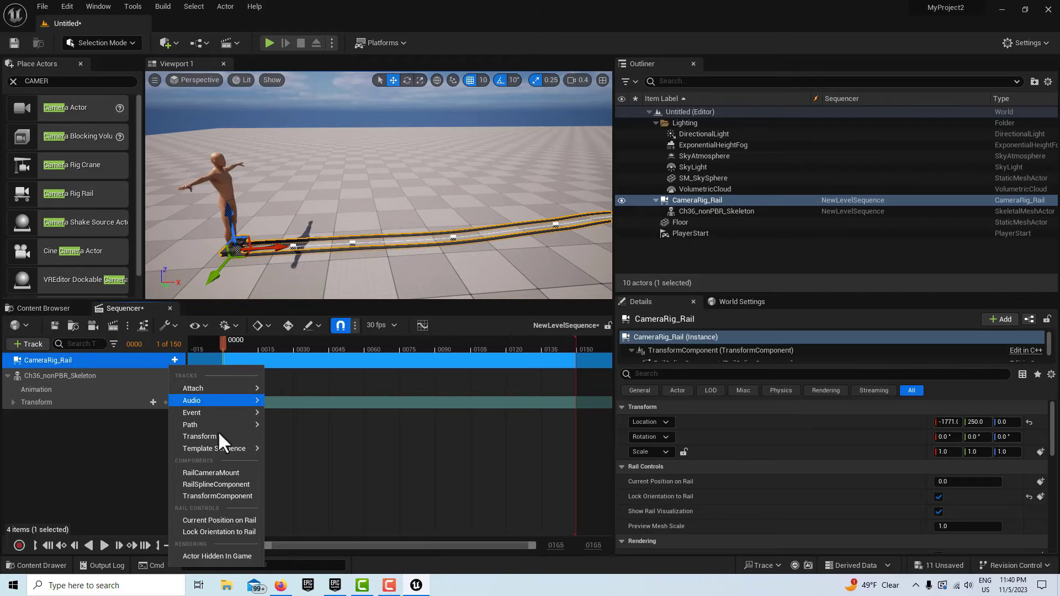
- Add a Current Position on Rail track and extend the sequence end from 150 to frame 456
left_click(236, 521)
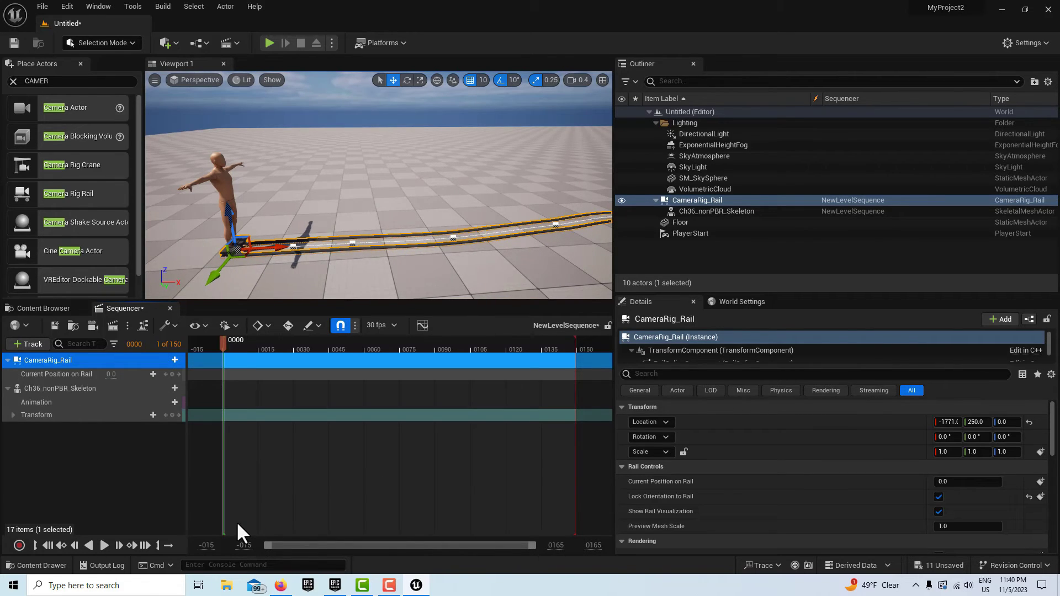
right_click_drag(475, 237, 535, 237)
scroll(486, 247, "down", 3)
key("s")
scroll(577, 257, "up", 4)
key("s")
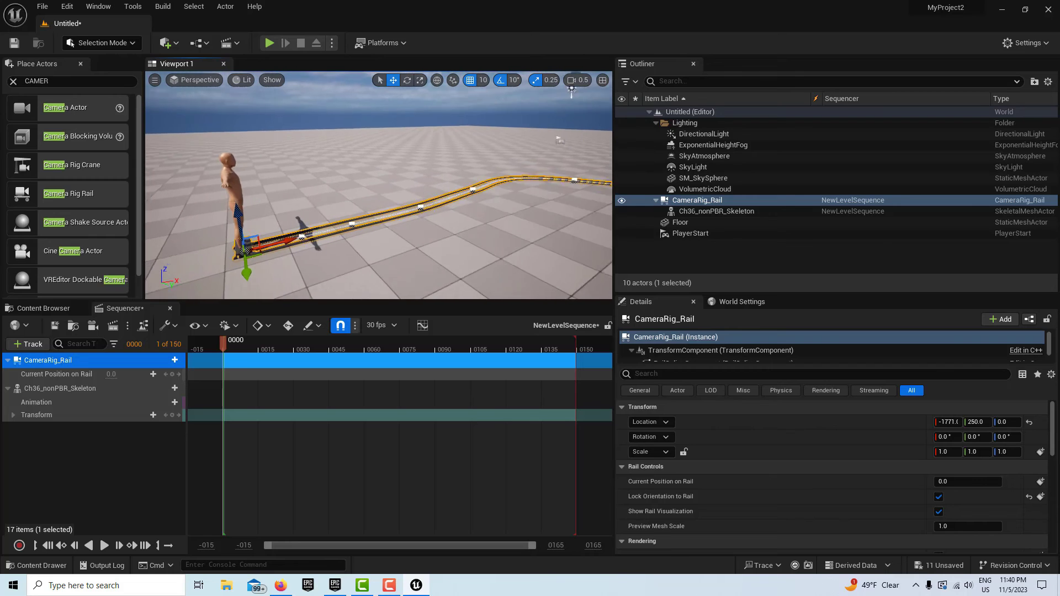
right_click_drag(378, 185, 411, 190)
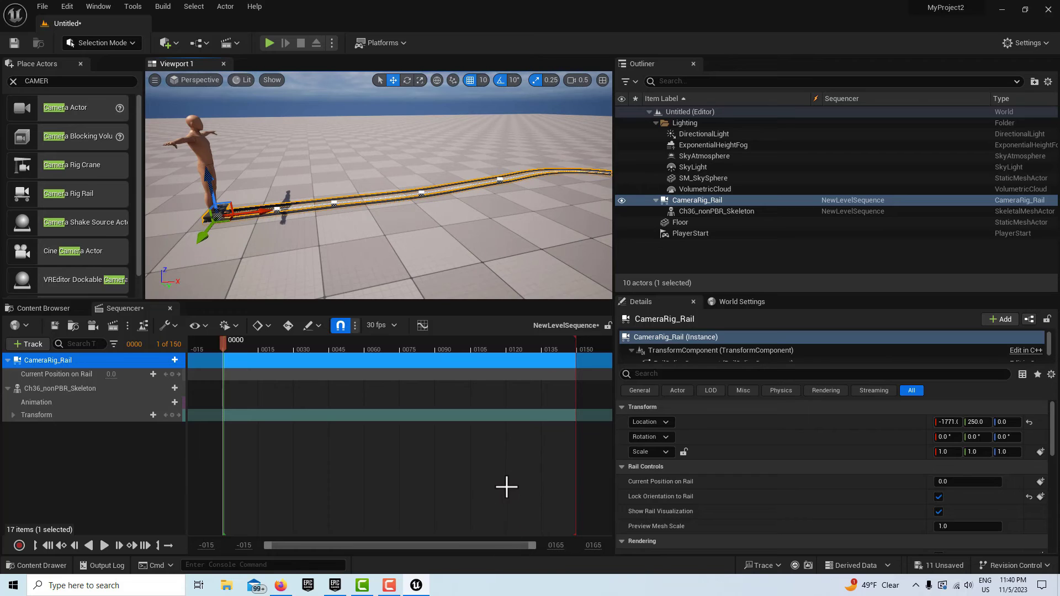
scroll(503, 470, "down", 5)
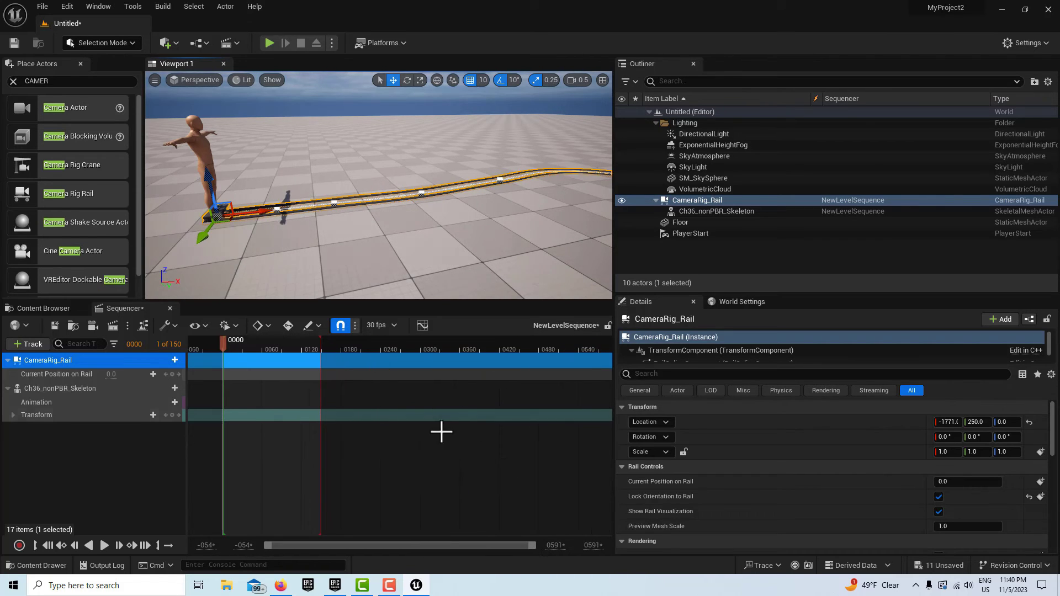
left_click_drag(321, 349, 523, 350)
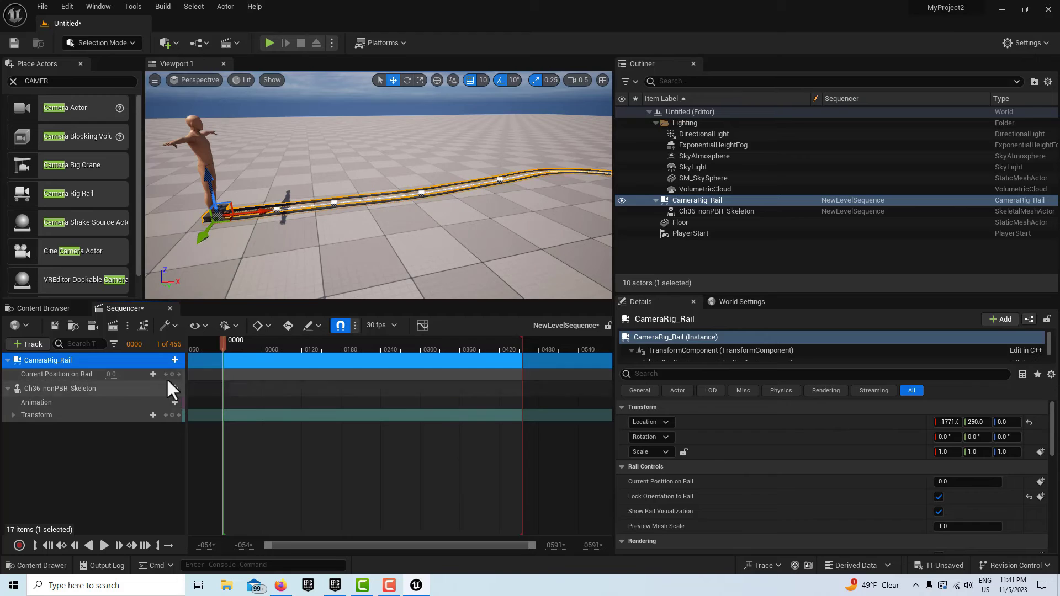
- Key Current Position on Rail at 0.0 on frame 0 and 1.0 on frame 455
left_click(133, 374)
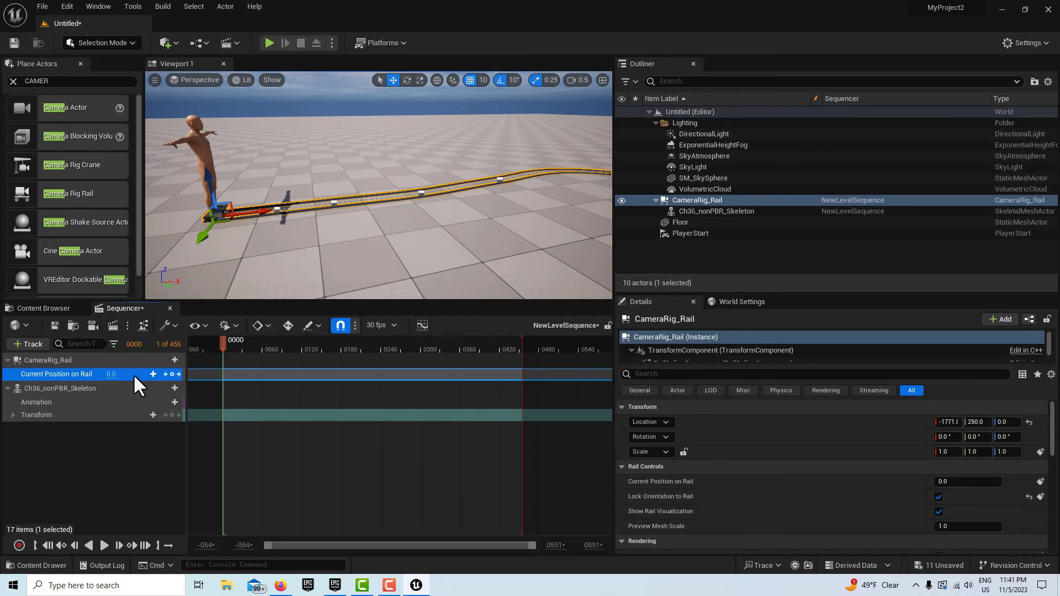
left_click(171, 373)
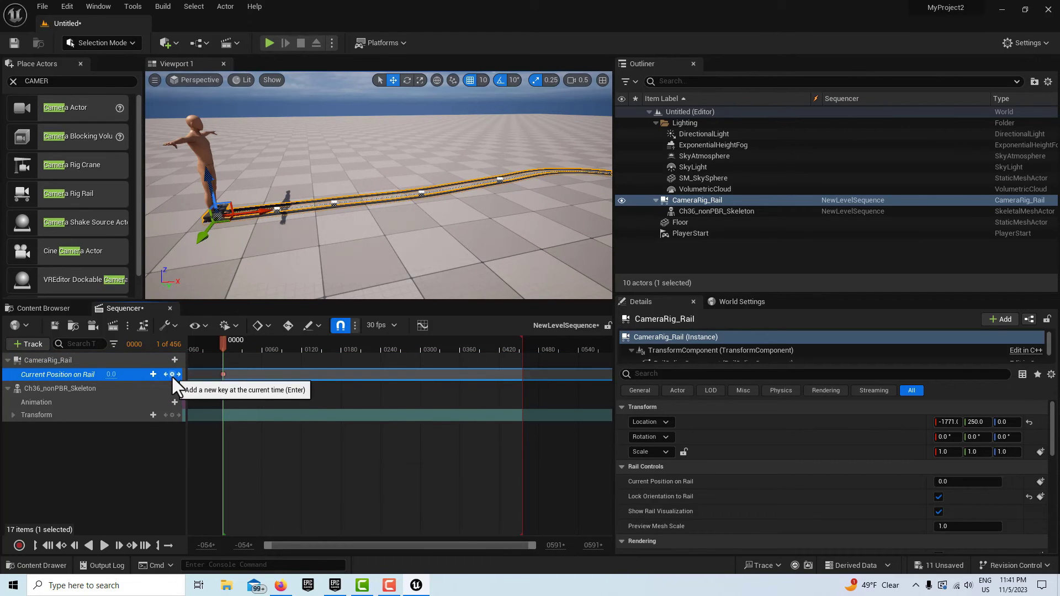
left_click(146, 545)
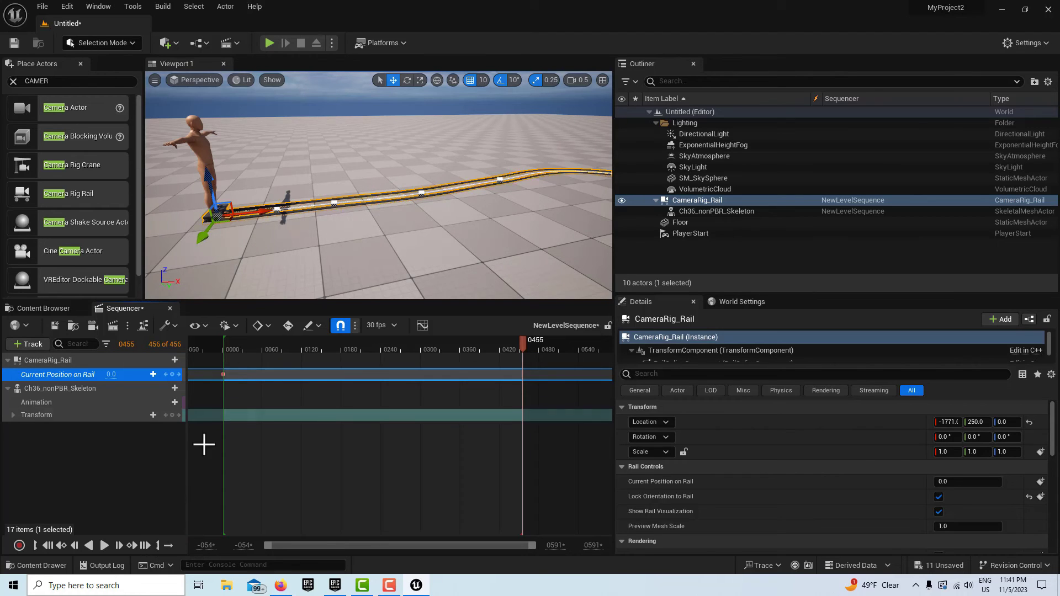
left_click(171, 373)
left_click_drag(120, 372, 151, 373)
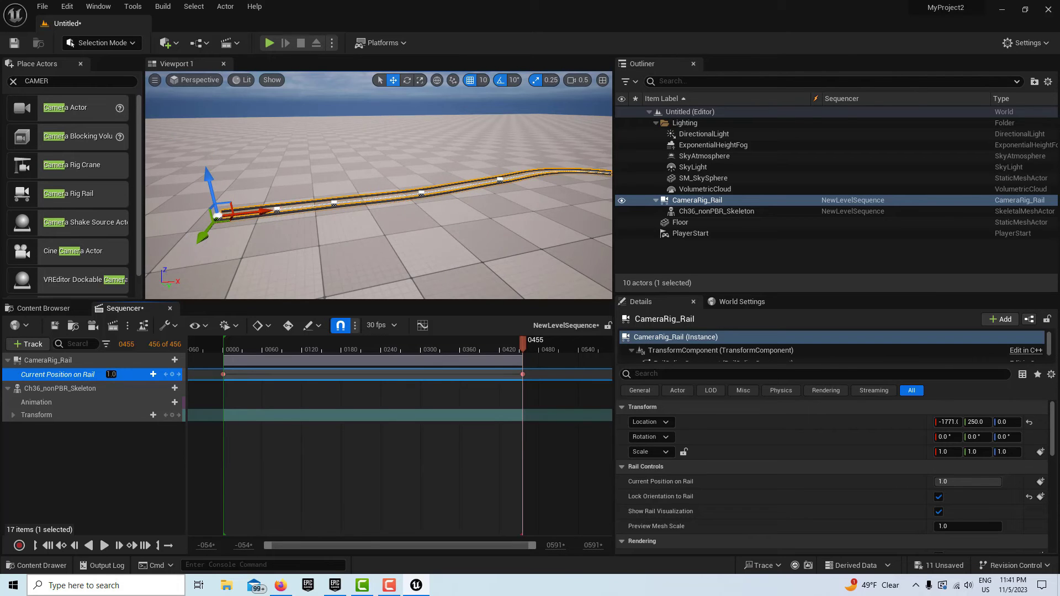
right_click_drag(445, 243, 436, 233)
scroll(435, 194, "down", 7)
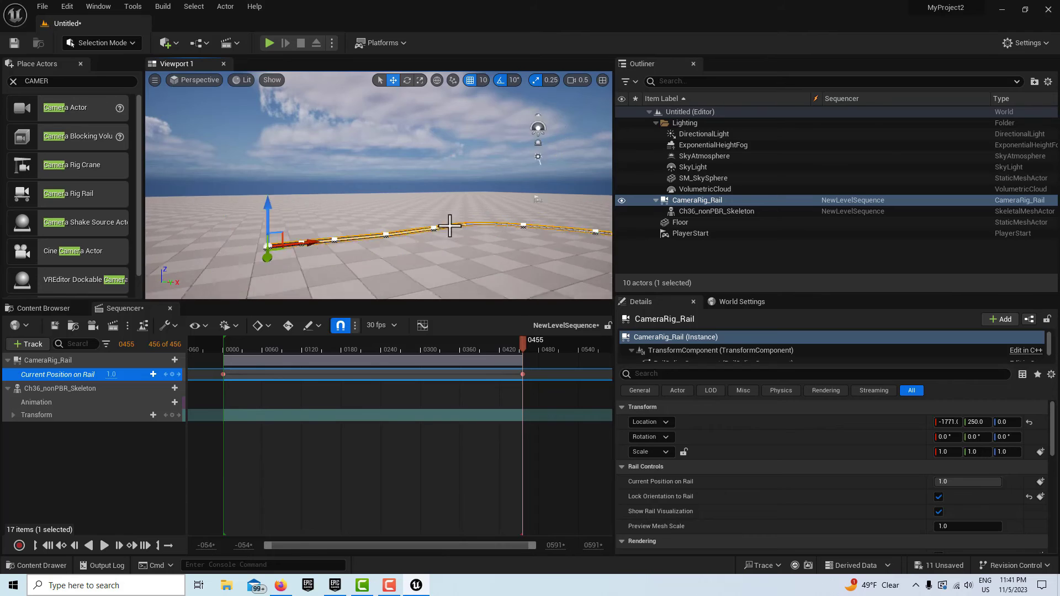
mouse_move(435, 237)
right_mouse_down()
mouse_move(496, 238)
mouse_move(442, 243)
right_mouse_up()
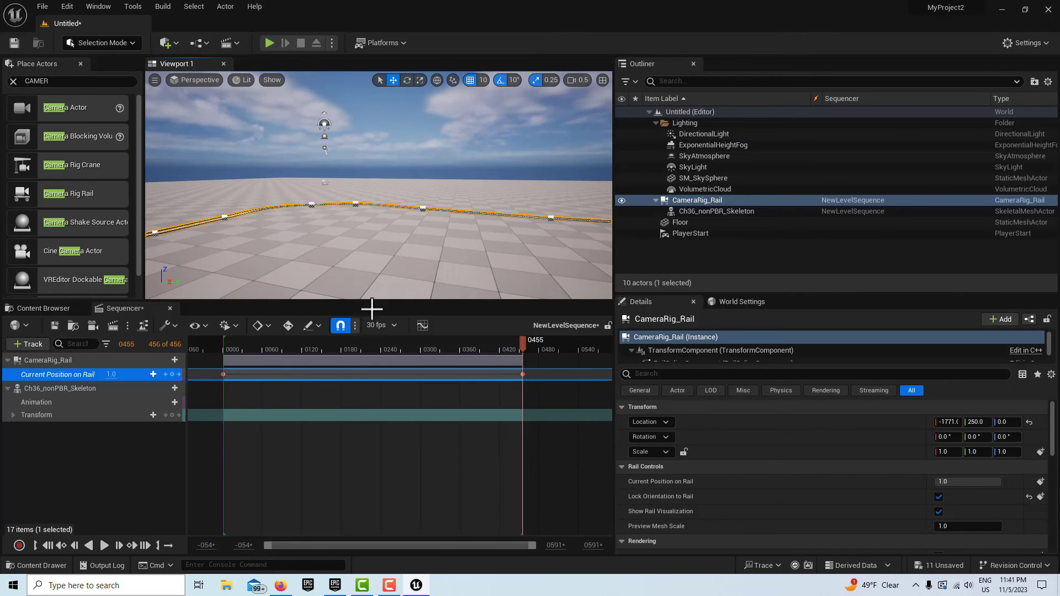
left_click(48, 544)
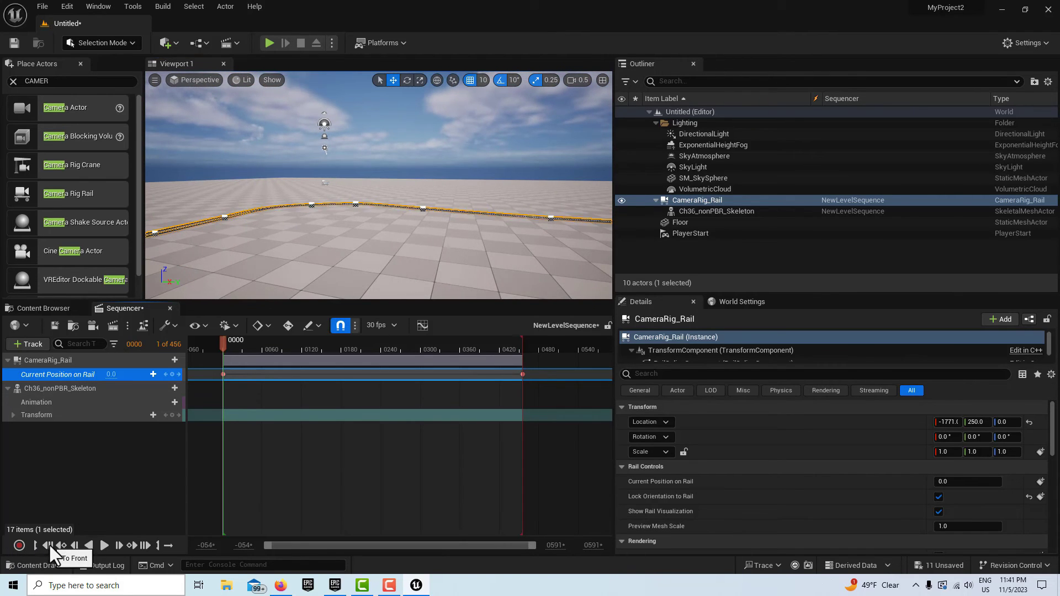
left_click(104, 545)
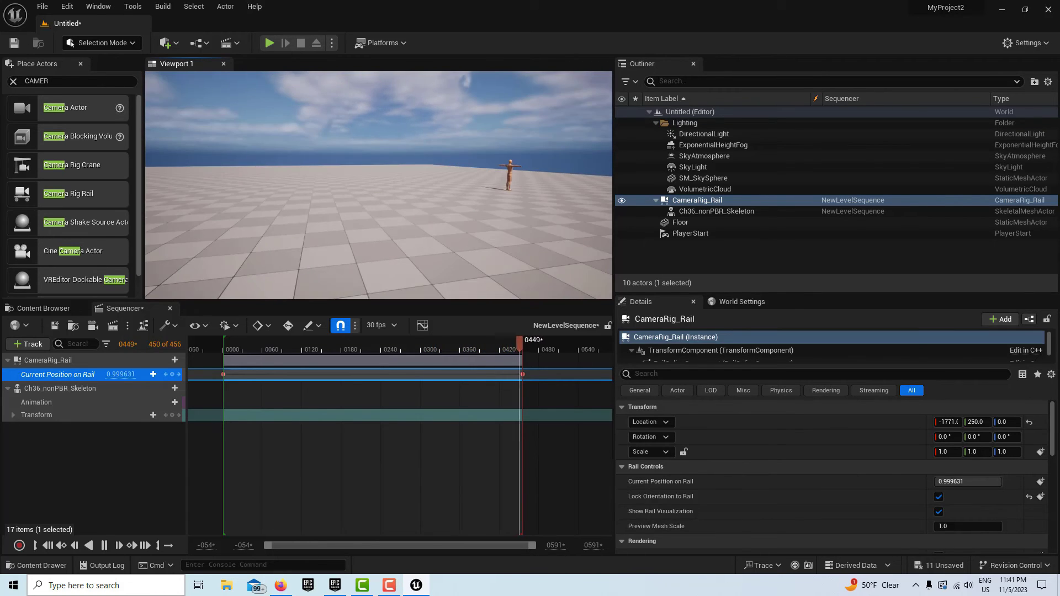
right_click_drag(315, 256, 241, 251)
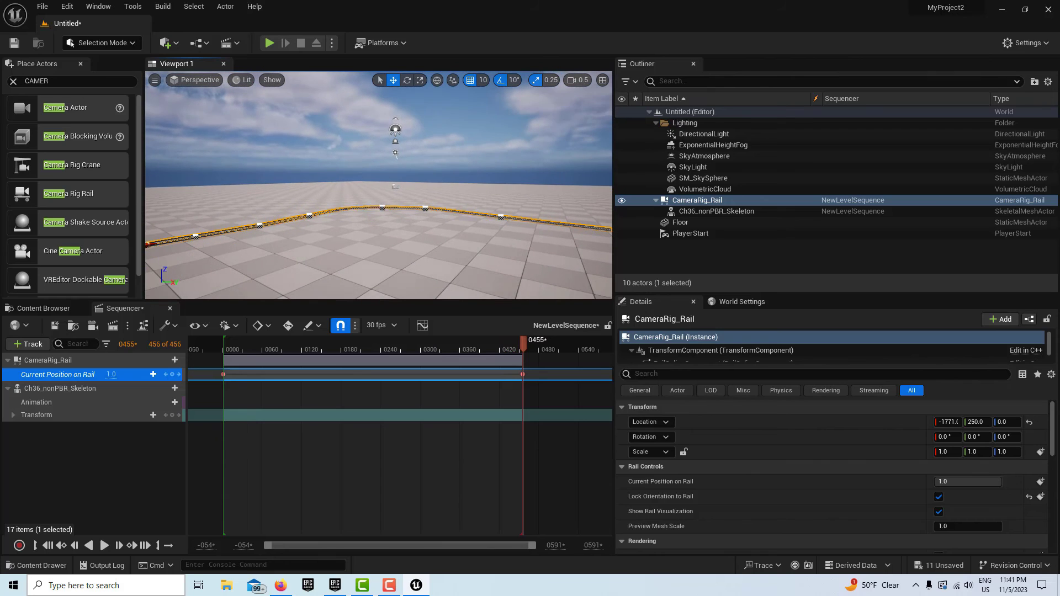
key("Escape")
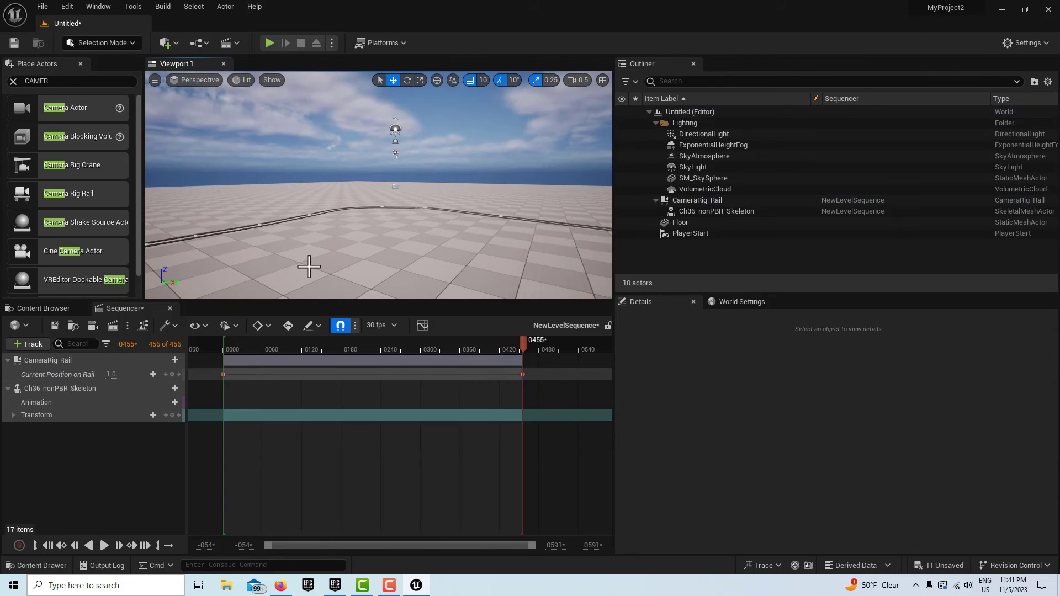
- Add the Walking_7_ animation to the skeleton and move its section to start at frame 0
left_click(172, 403)
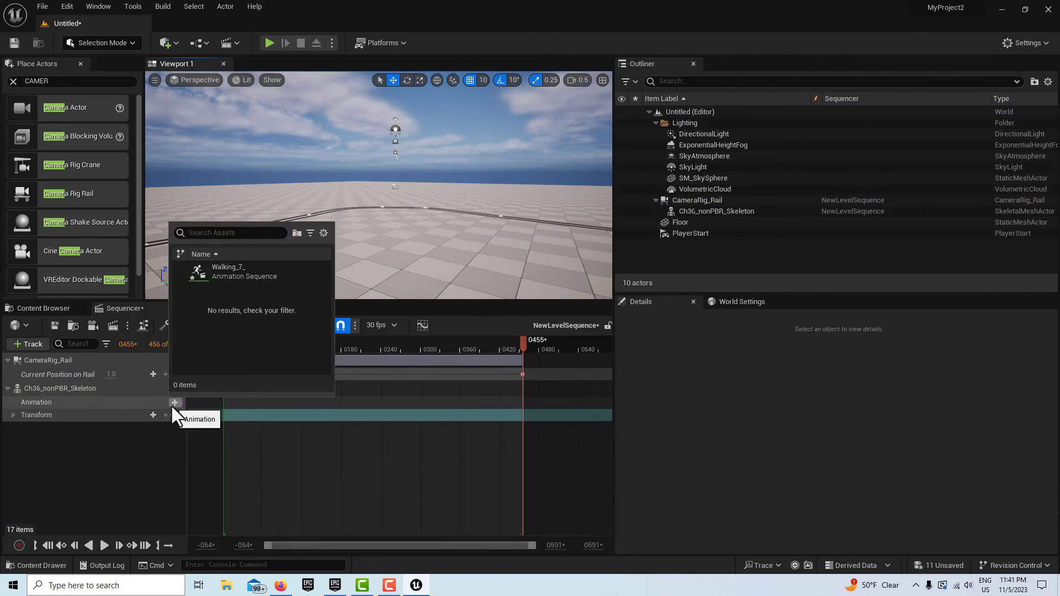
left_click(244, 274)
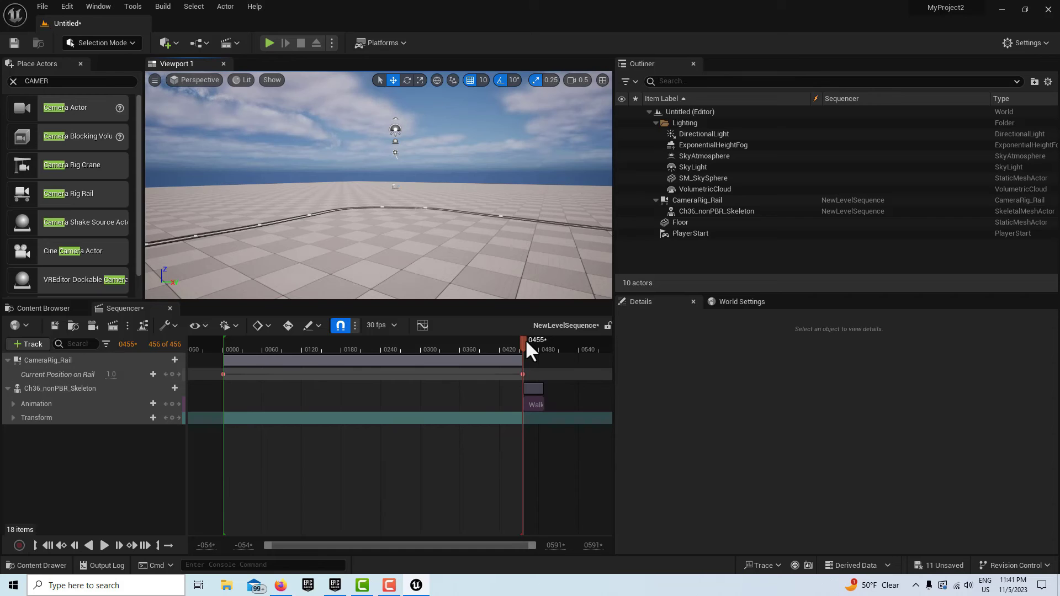
left_click_drag(523, 340, 500, 342)
mouse_move(529, 408)
left_mouse_down()
mouse_move(231, 405)
mouse_move(520, 410)
left_mouse_up()
left_click(51, 546)
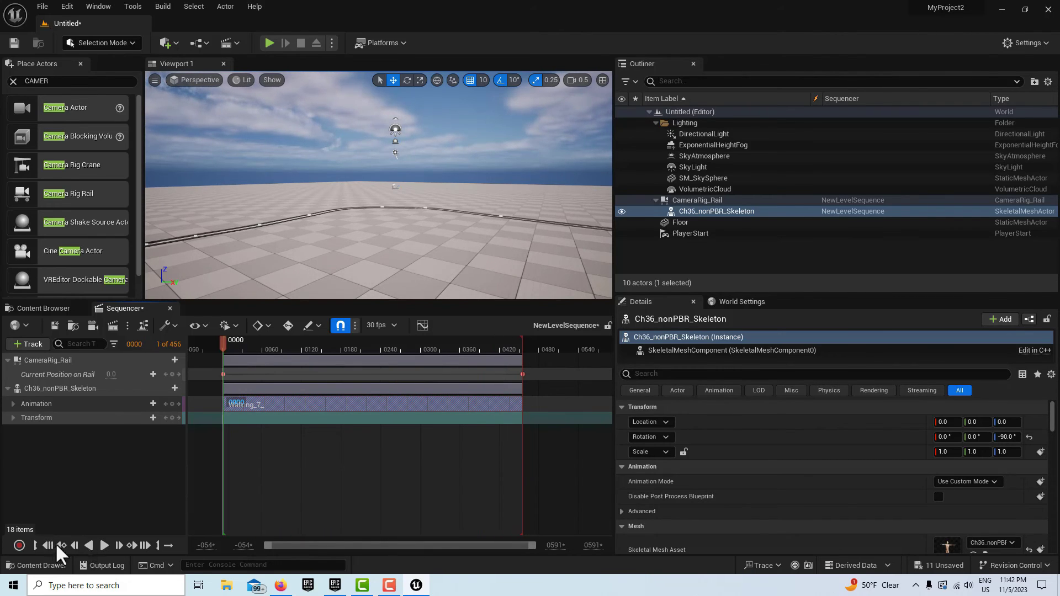
- Play the level sequence to watch the character walk, then deselect the character
left_click(104, 545)
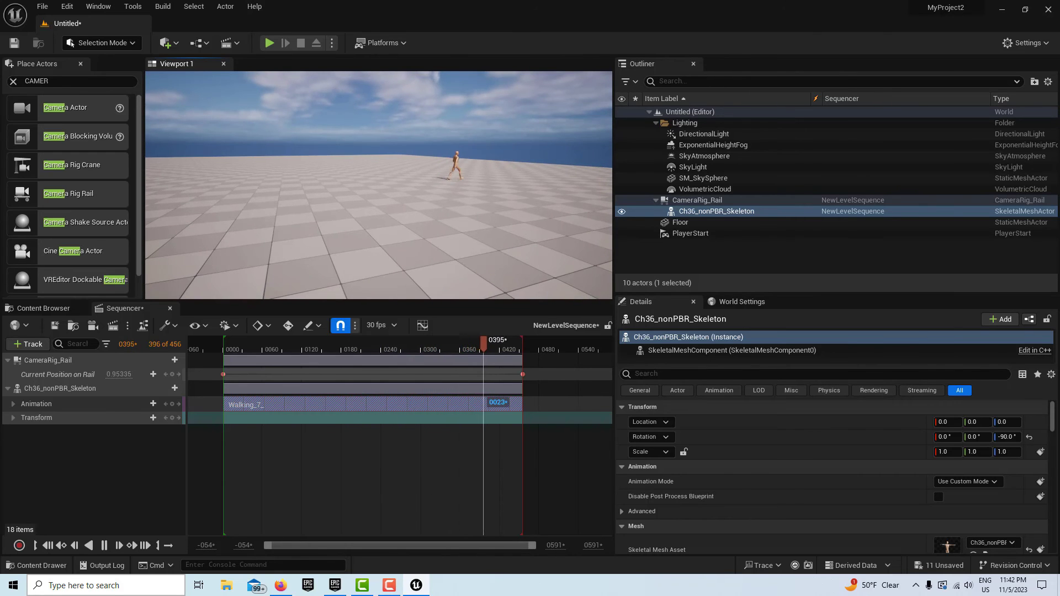
key("Escape")
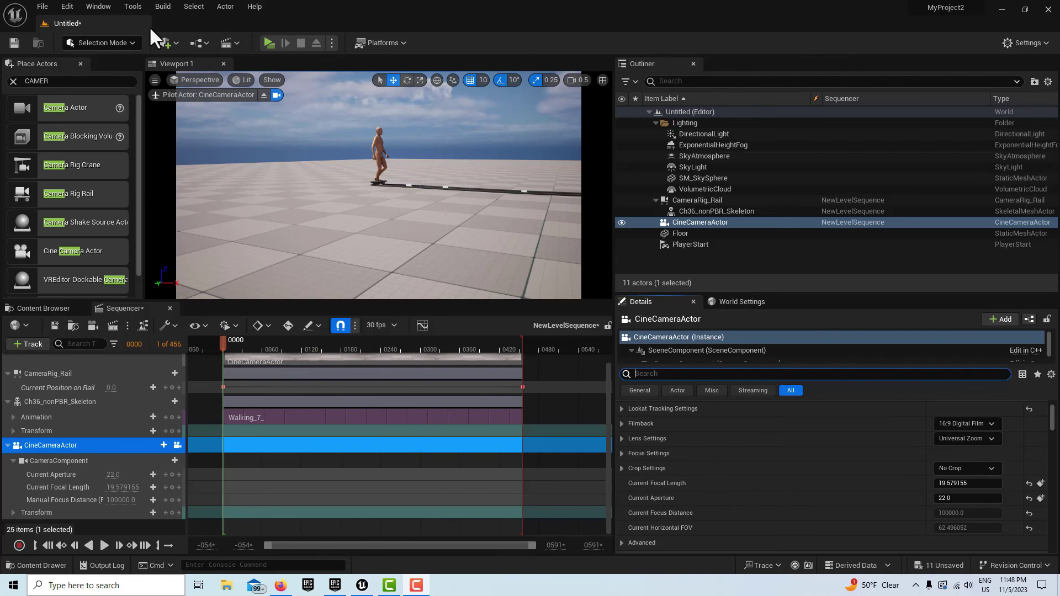
- Bring up the Walking_7_ animation from the Content Browser in the Animation editor
left_click(54, 309)
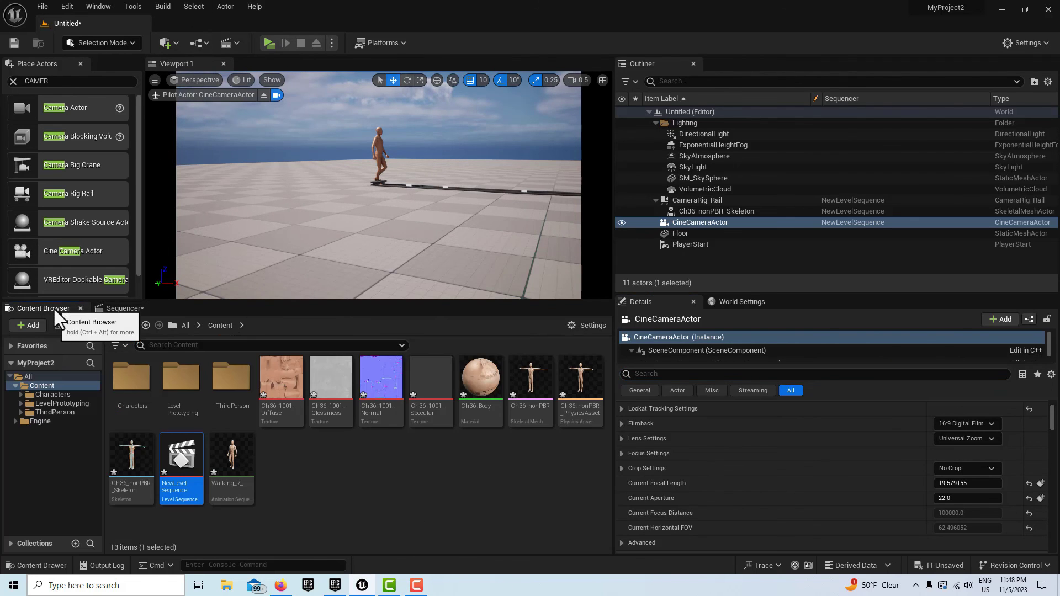
double_click(237, 465)
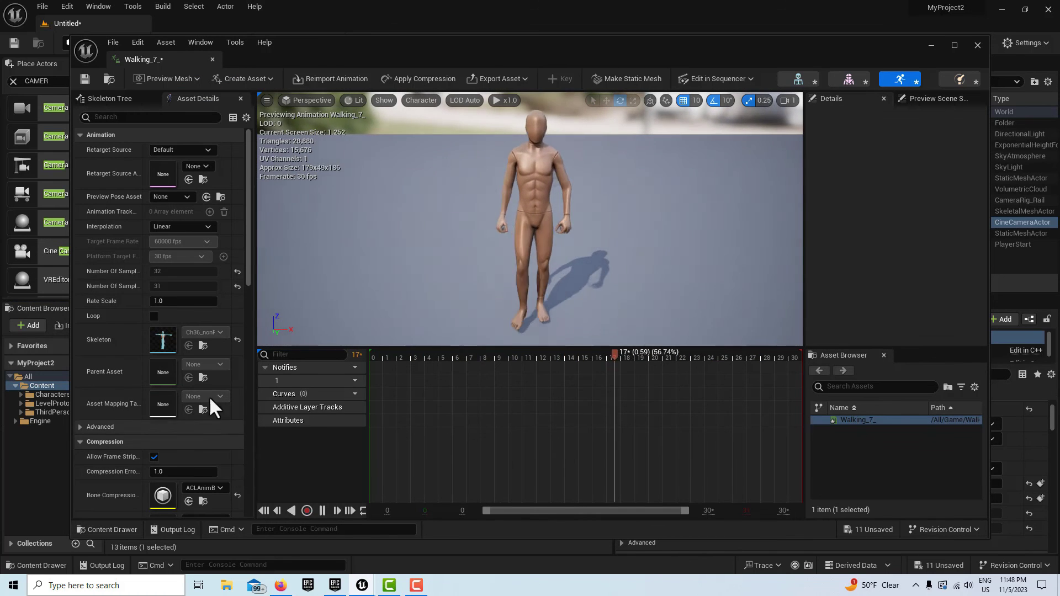